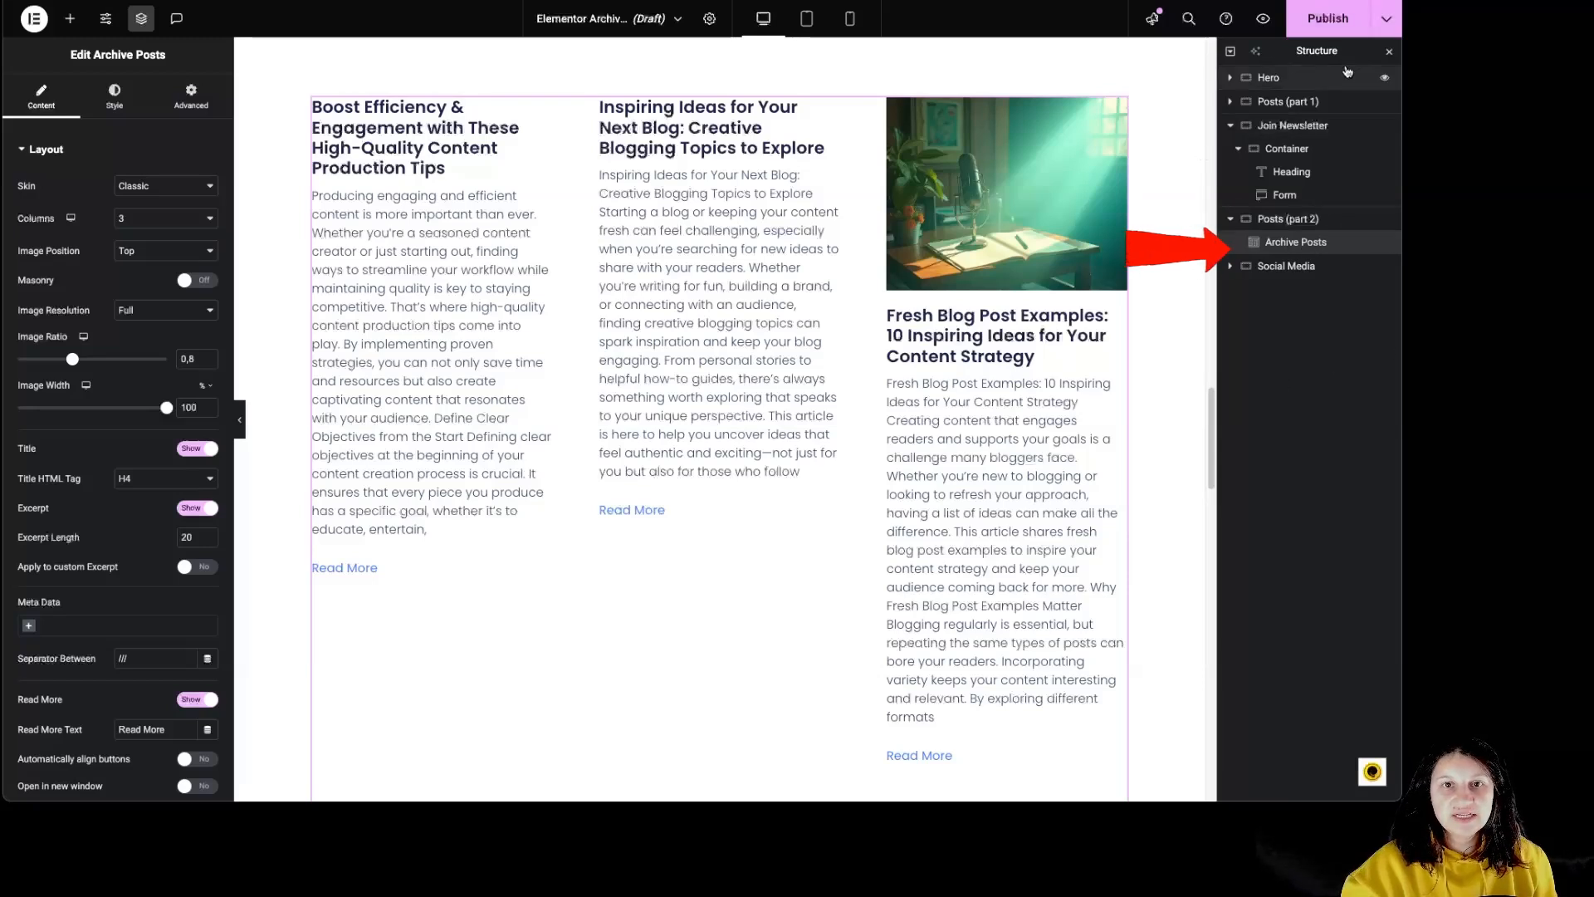
- Hide and reopen the Structure panel, and look over the archive post listing on the page
{"action": "left_click", "coordinate": [142, 18]}
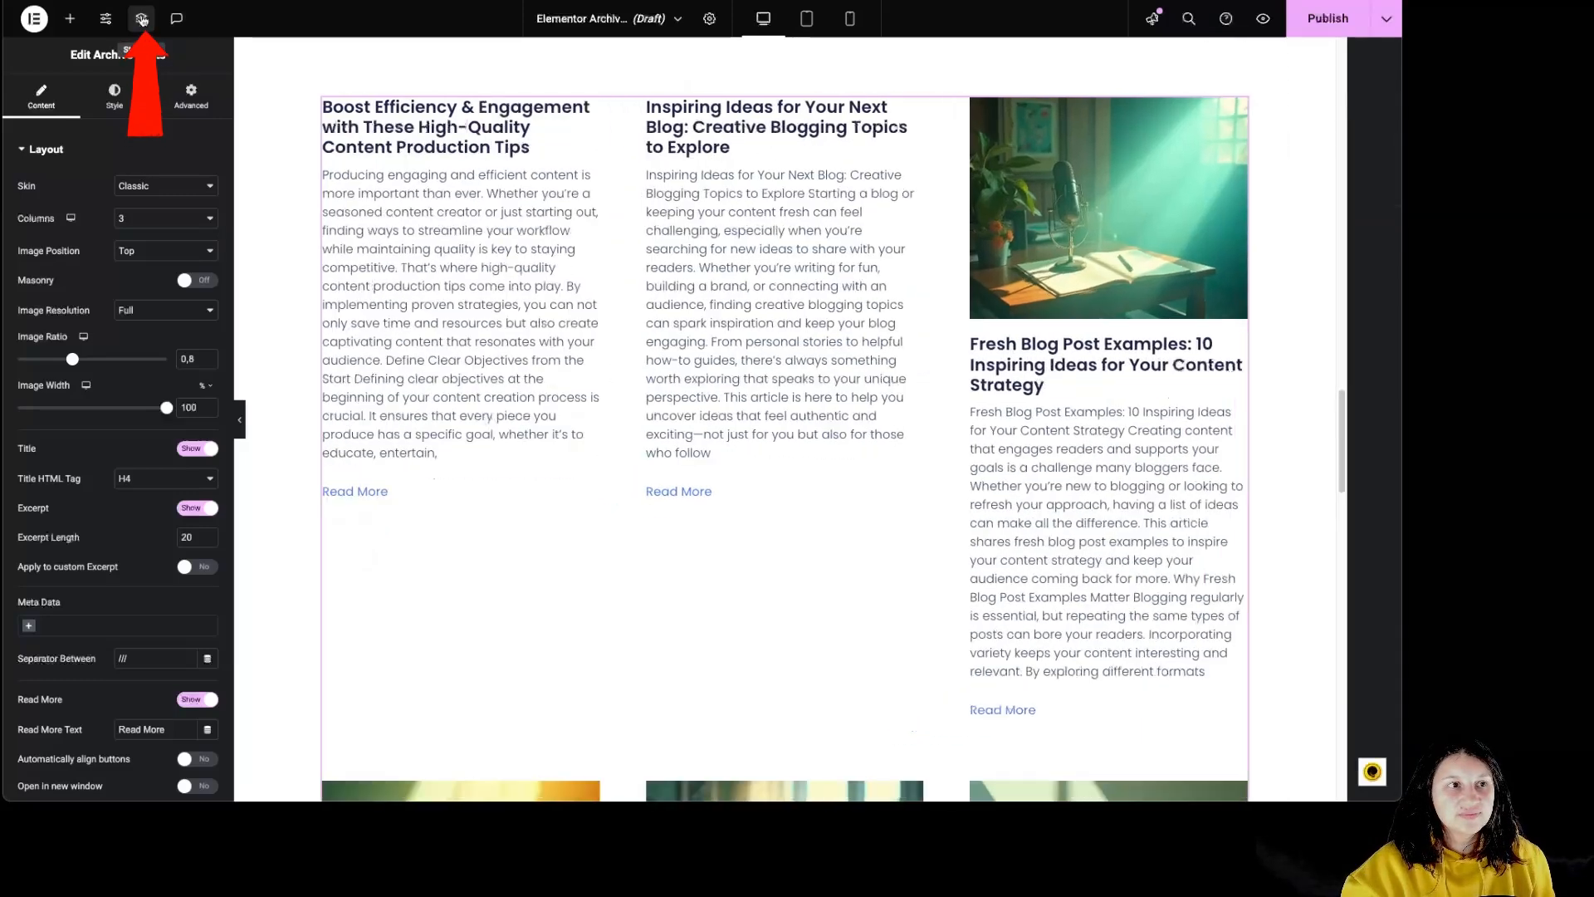
{"action": "left_click", "coordinate": [141, 18]}
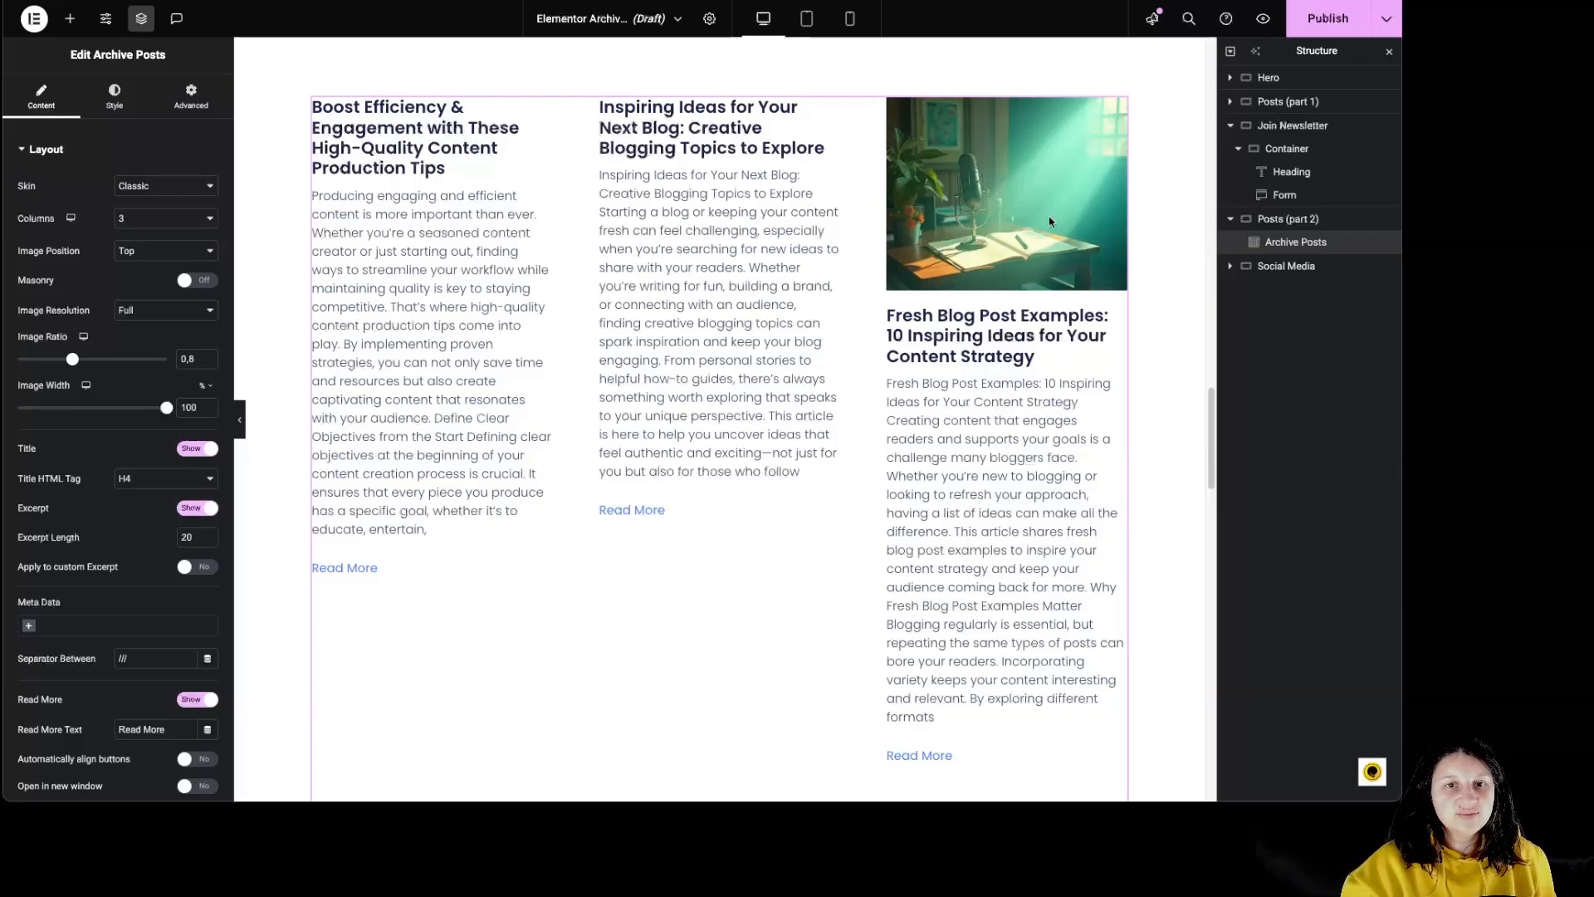
{"action": "scroll", "coordinate": [988, 348], "scroll_direction": "down", "scroll_amount": 10}
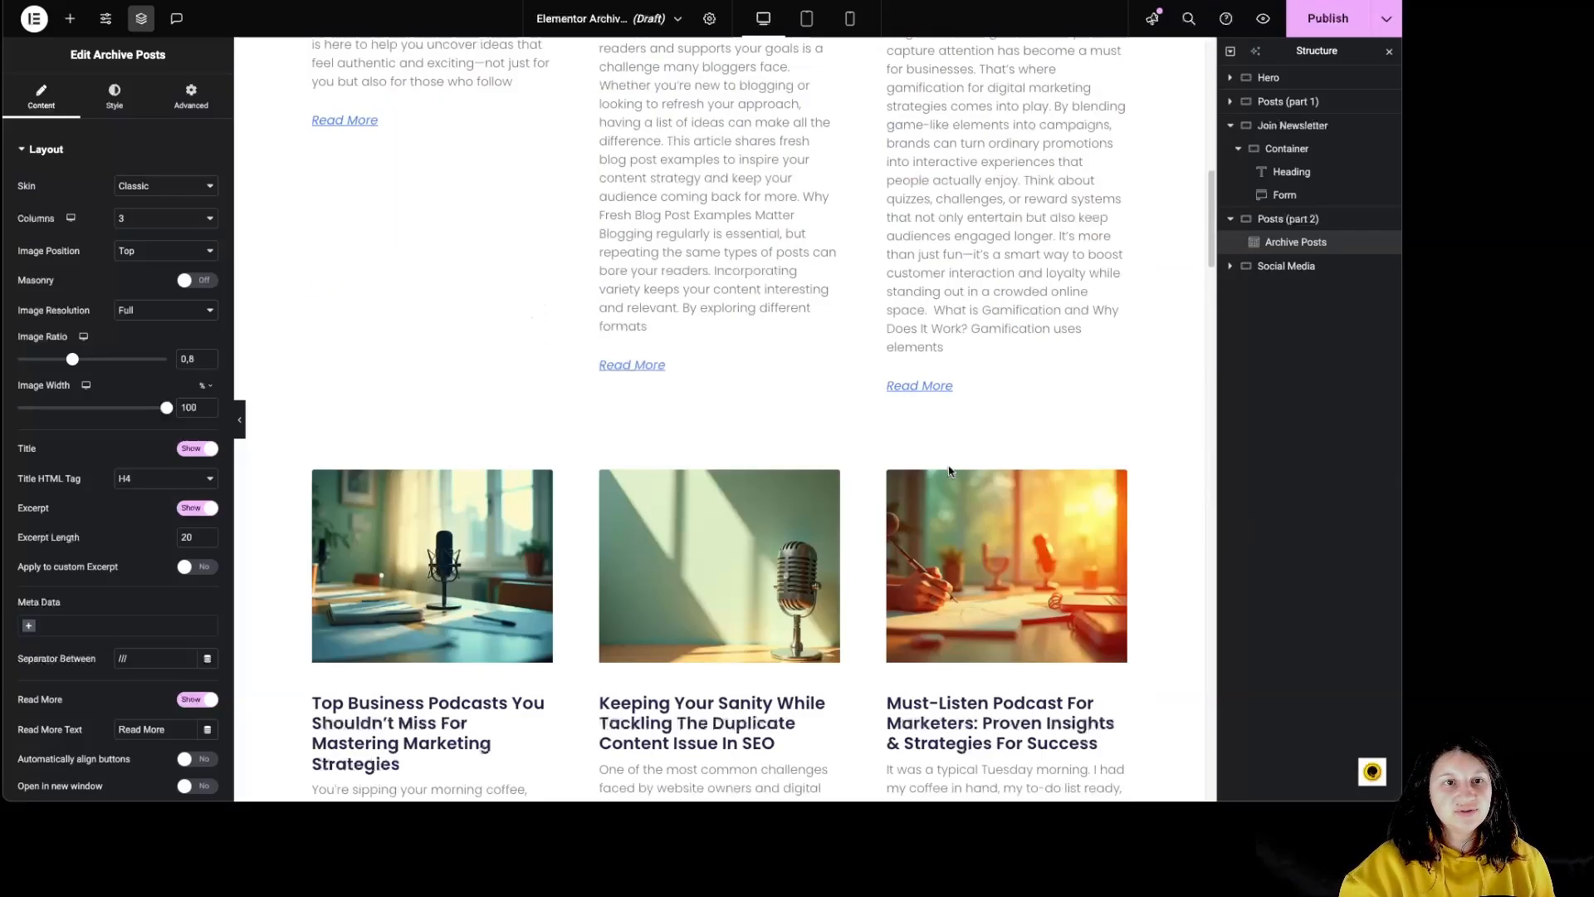
{"action": "scroll", "coordinate": [927, 476], "scroll_direction": "up", "scroll_amount": 6}
{"action": "scroll", "coordinate": [927, 476], "scroll_direction": "down", "scroll_amount": 10}
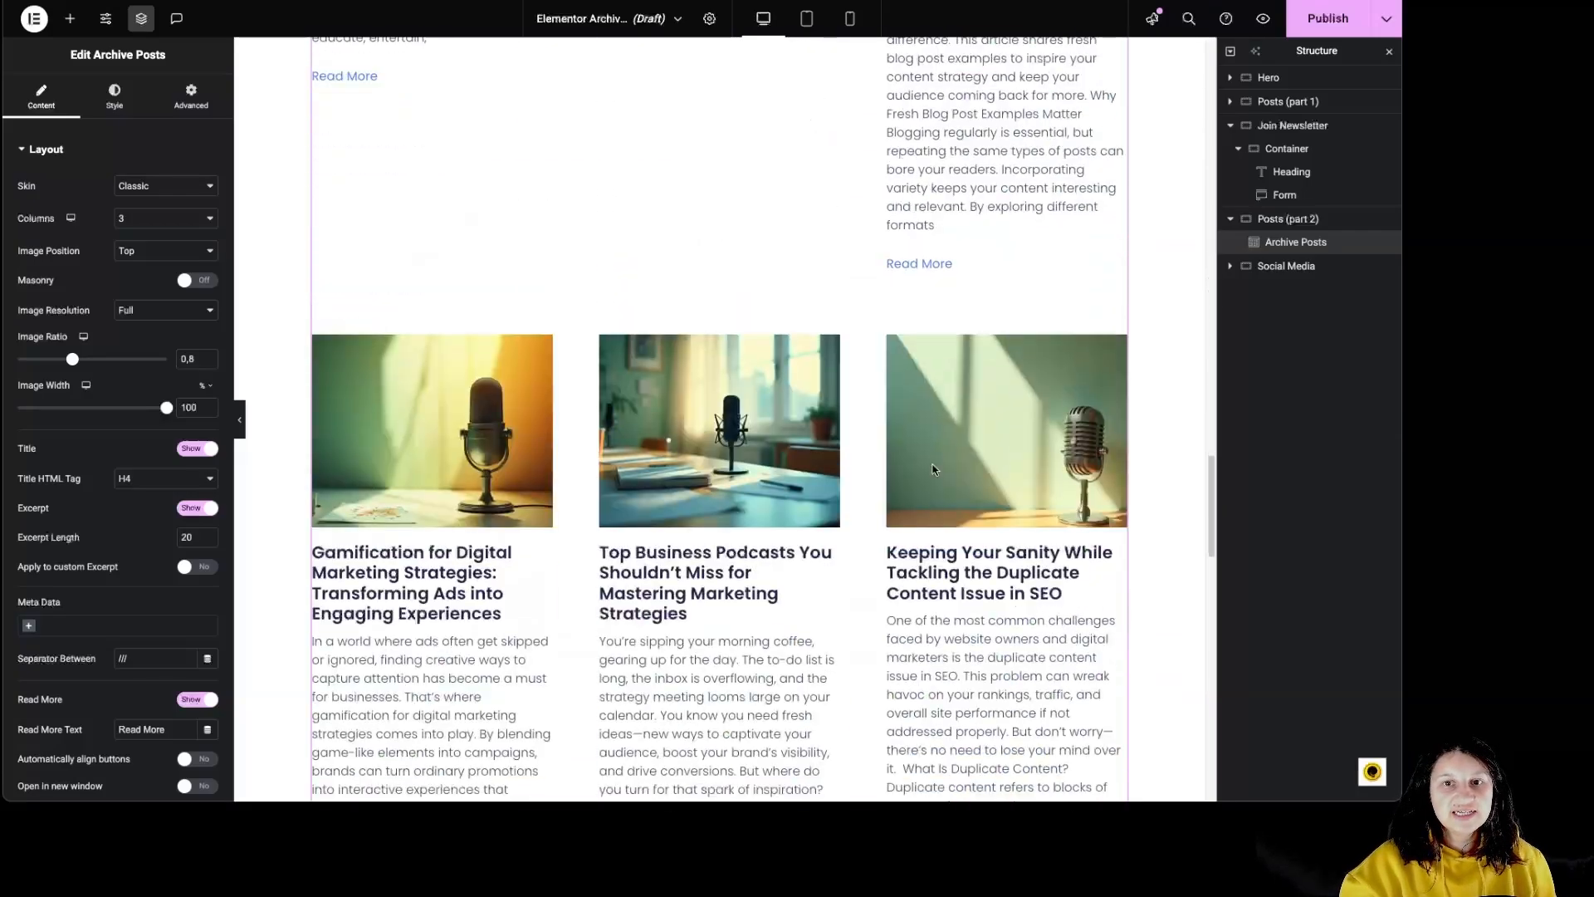
{"action": "scroll", "coordinate": [917, 450], "scroll_direction": "up", "scroll_amount": 6}
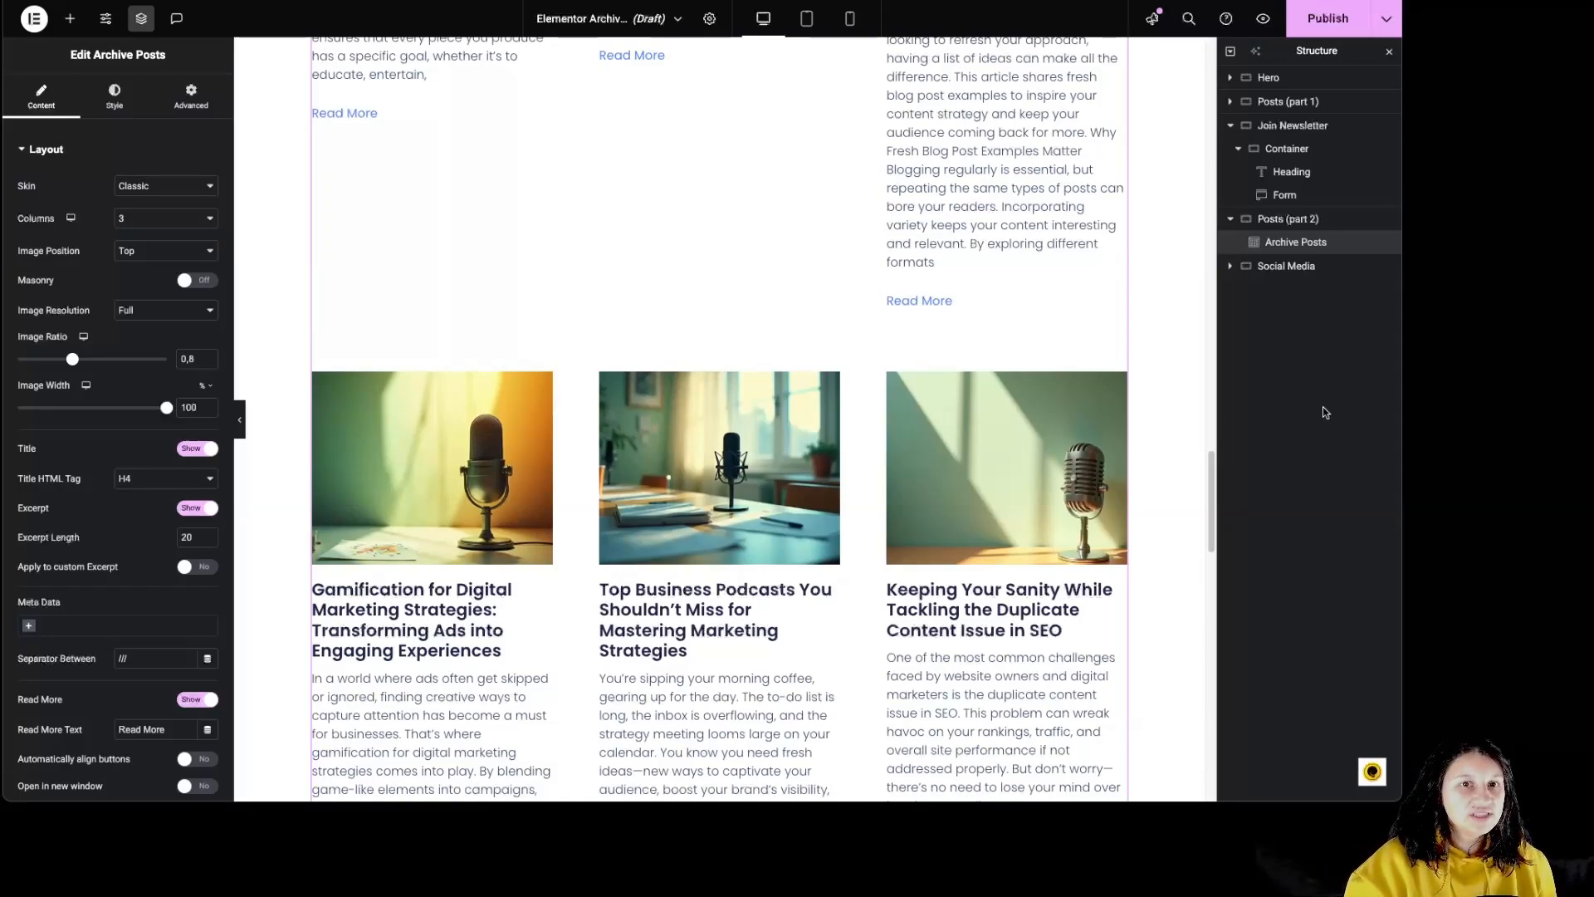
{"action": "scroll", "coordinate": [1001, 398], "scroll_direction": "up", "scroll_amount": 15}
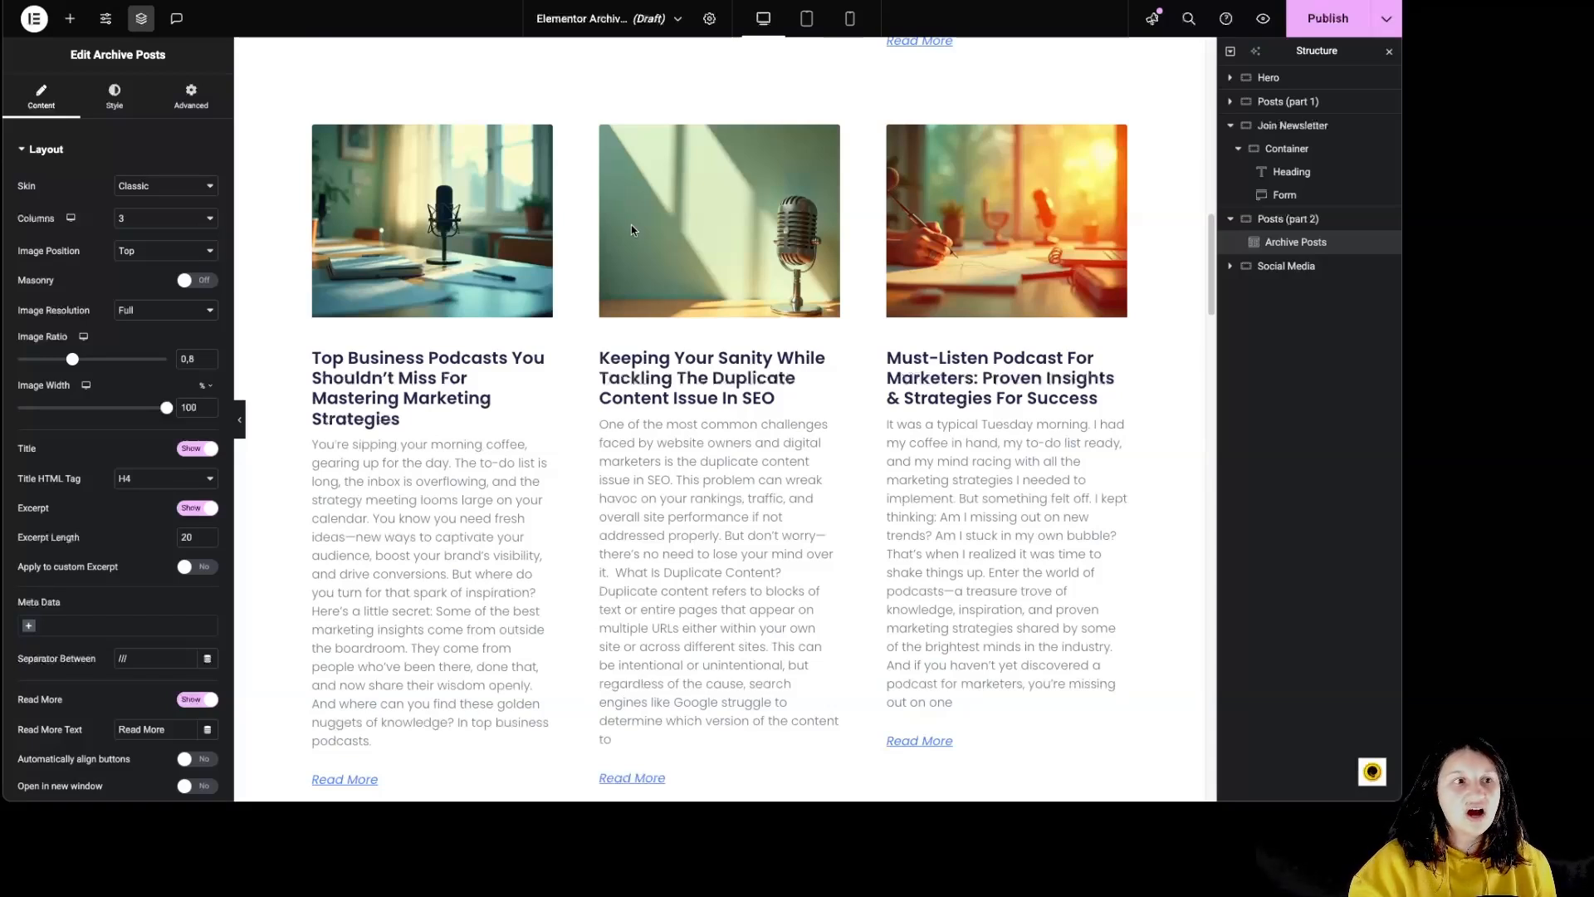
- Compare the layout settings of the Posts widget in Posts (part 1) with those of the Archive Posts widget in Posts (part 2)
{"action": "left_click", "coordinate": [491, 413]}
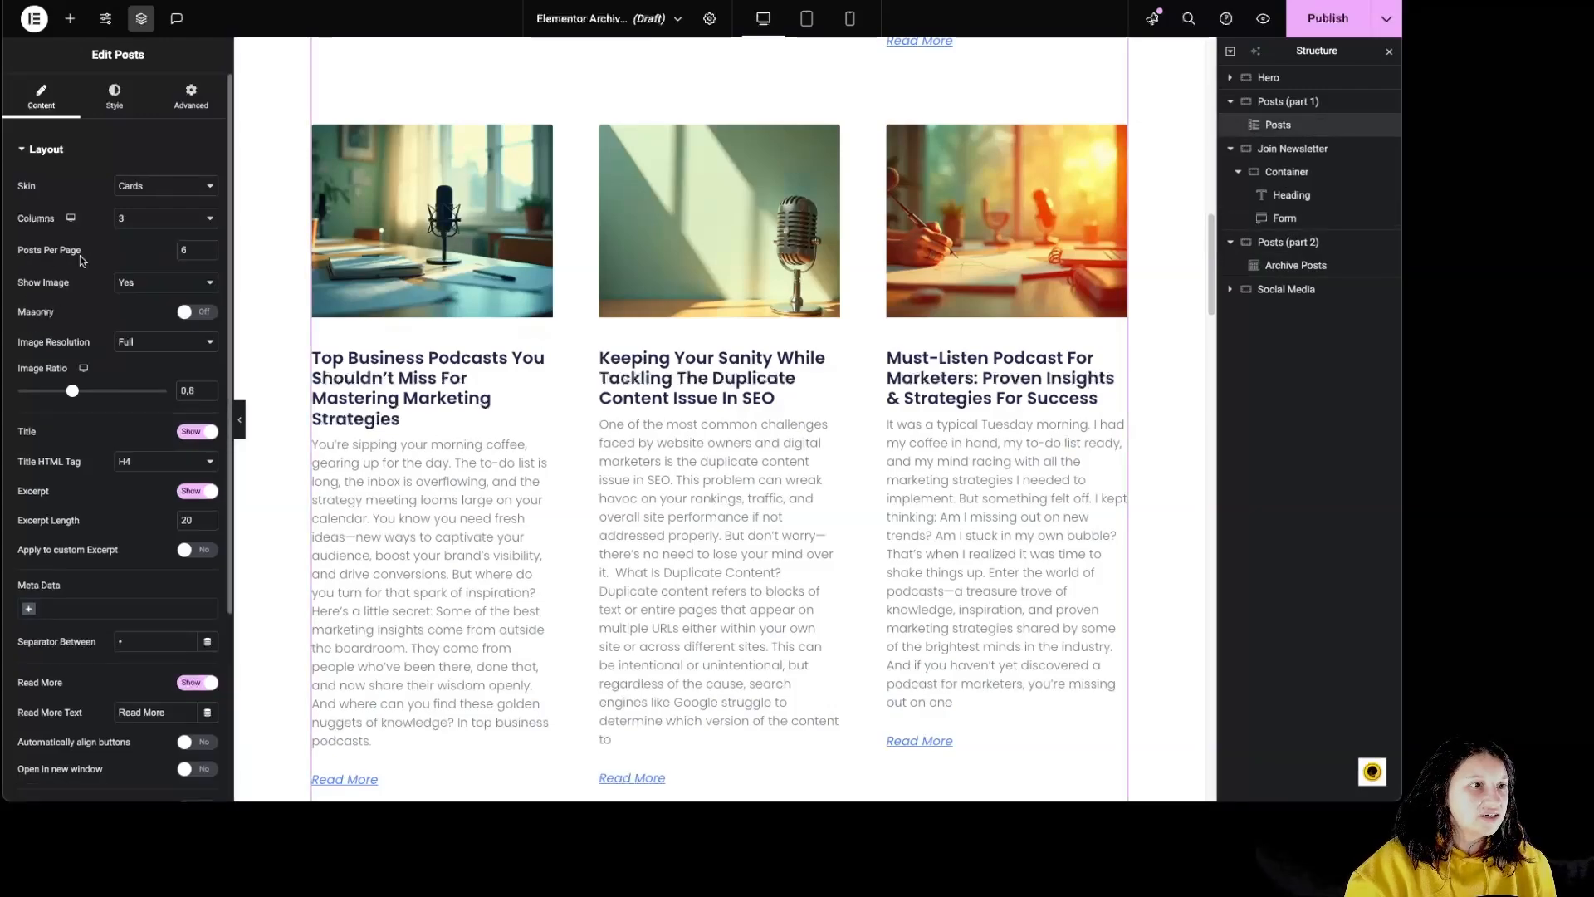
{"action": "scroll", "coordinate": [673, 532], "scroll_direction": "down", "scroll_amount": 10}
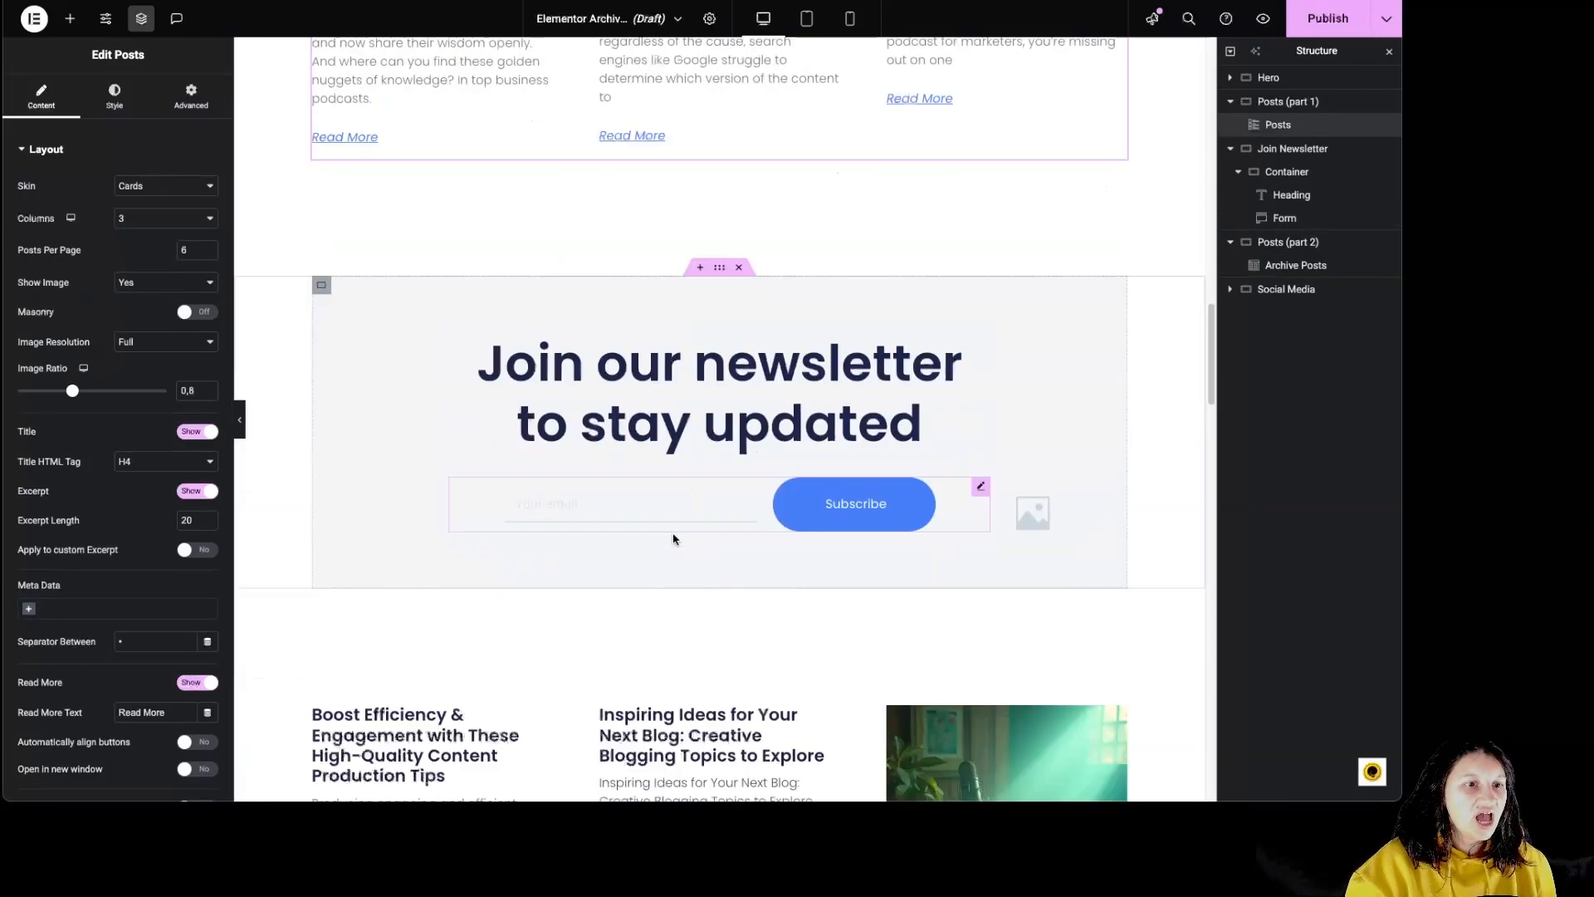
{"action": "left_click", "coordinate": [675, 523]}
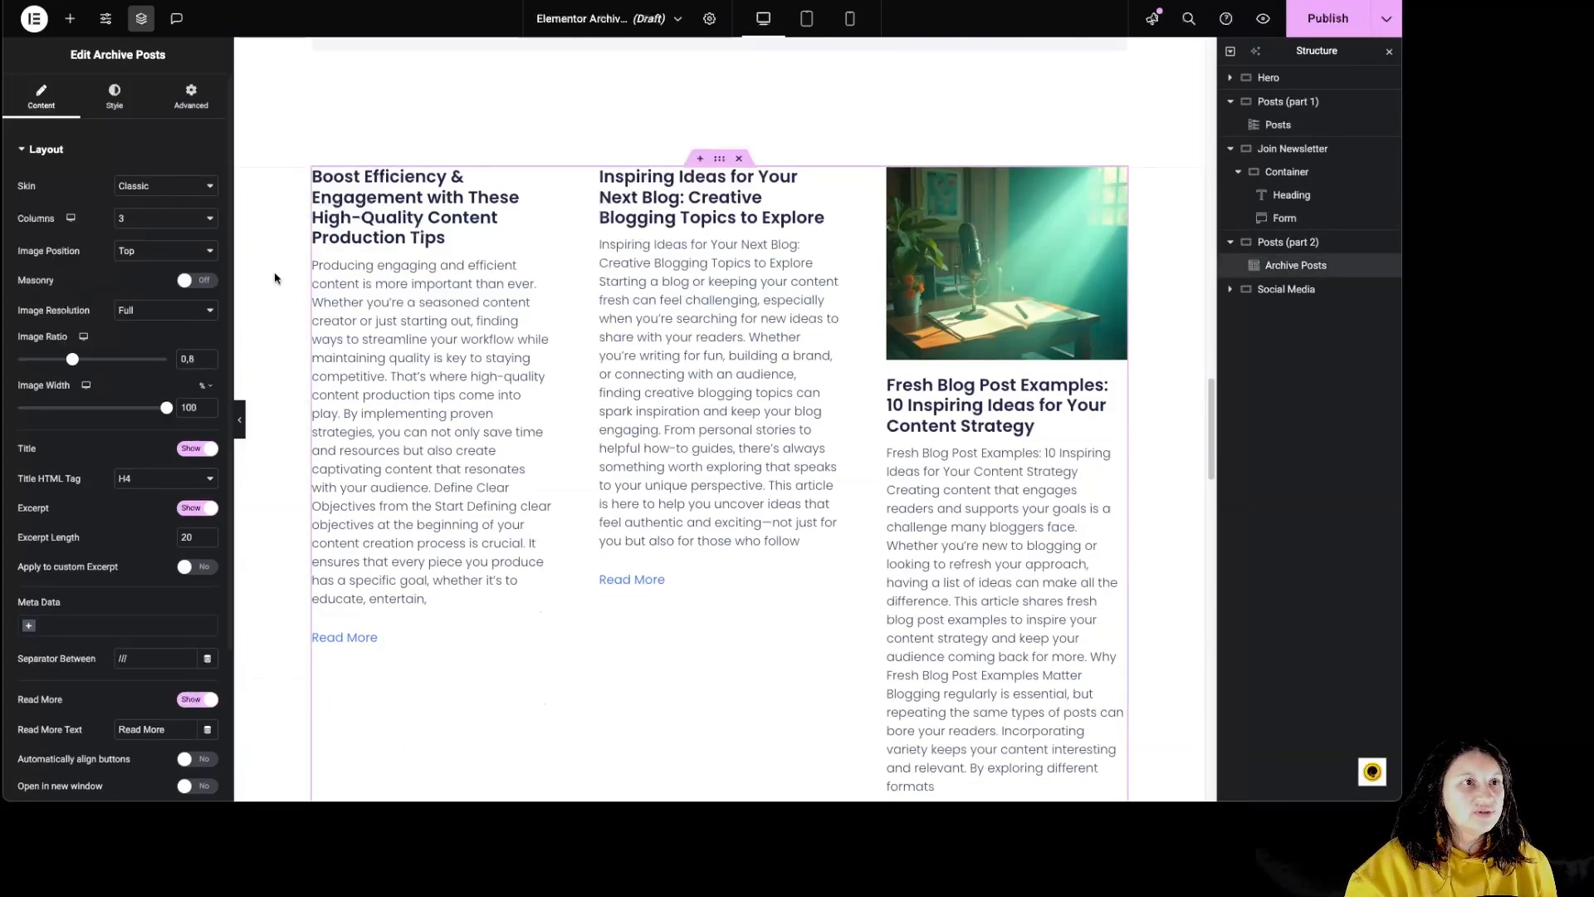
- Exit to WordPress in a separate browser tab and open the site's Reading settings
{"action": "left_click", "coordinate": [33, 18]}
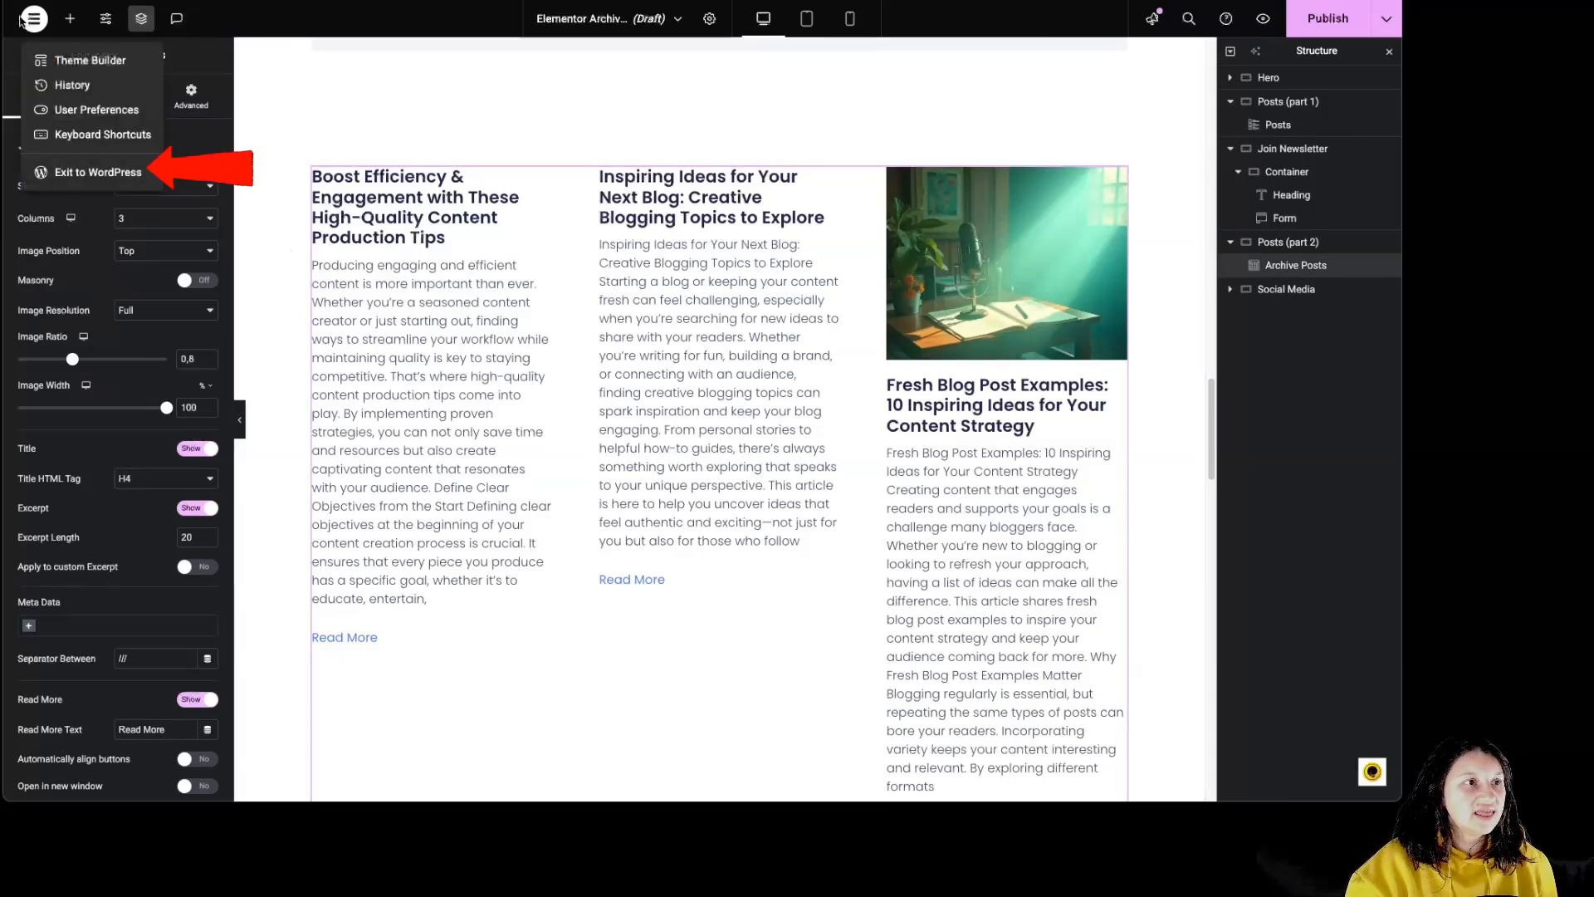
{"action": "right_click", "coordinate": [101, 172]}
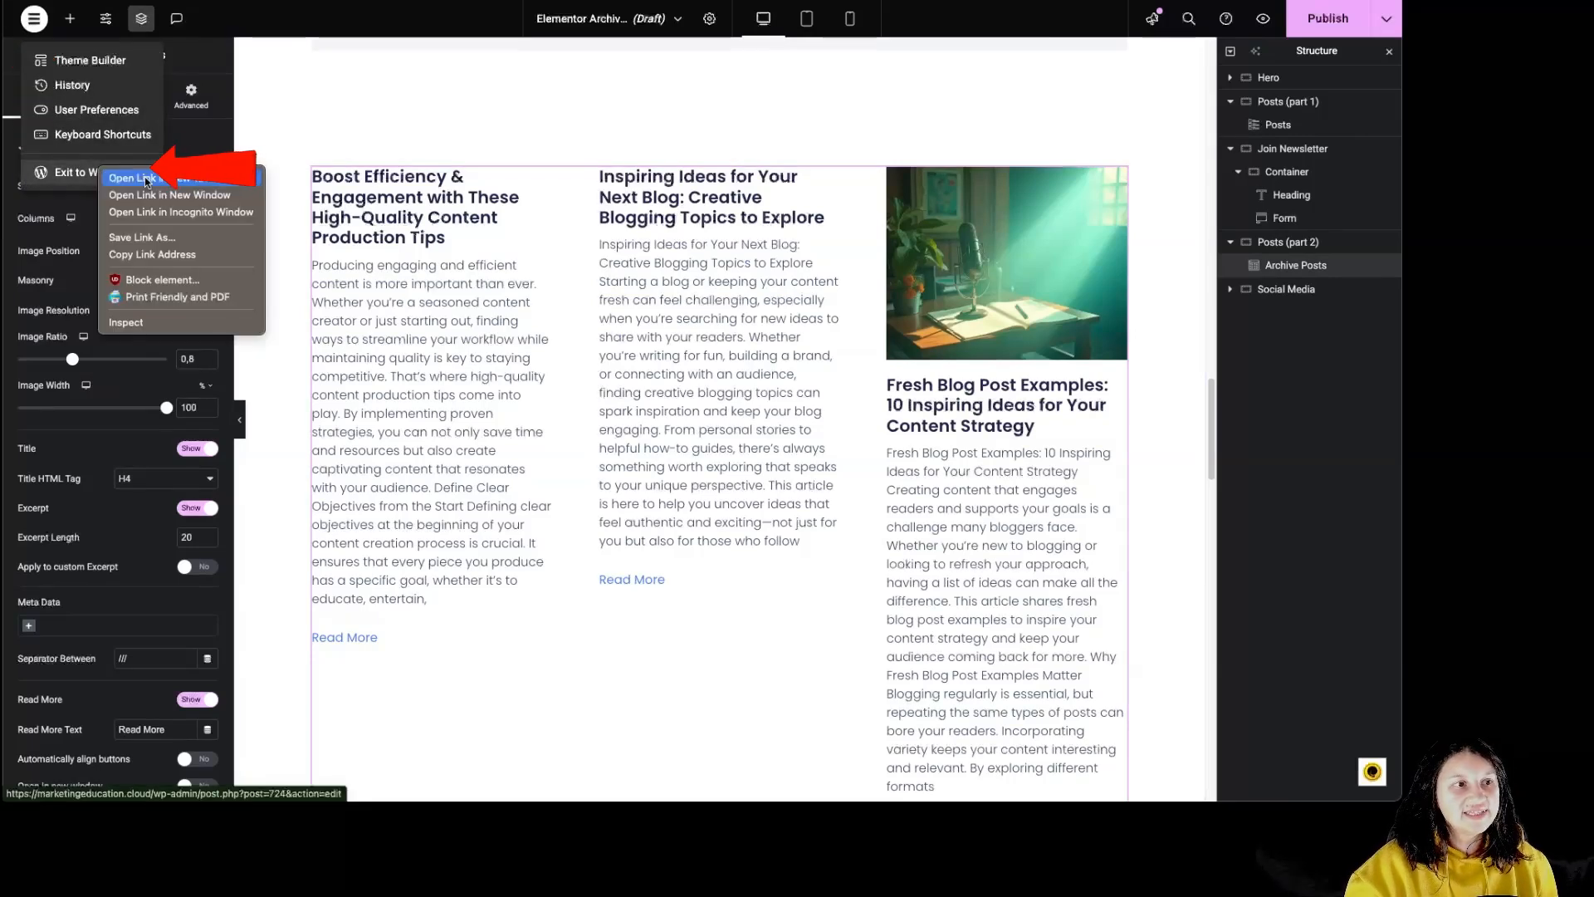
{"action": "left_click", "coordinate": [146, 179]}
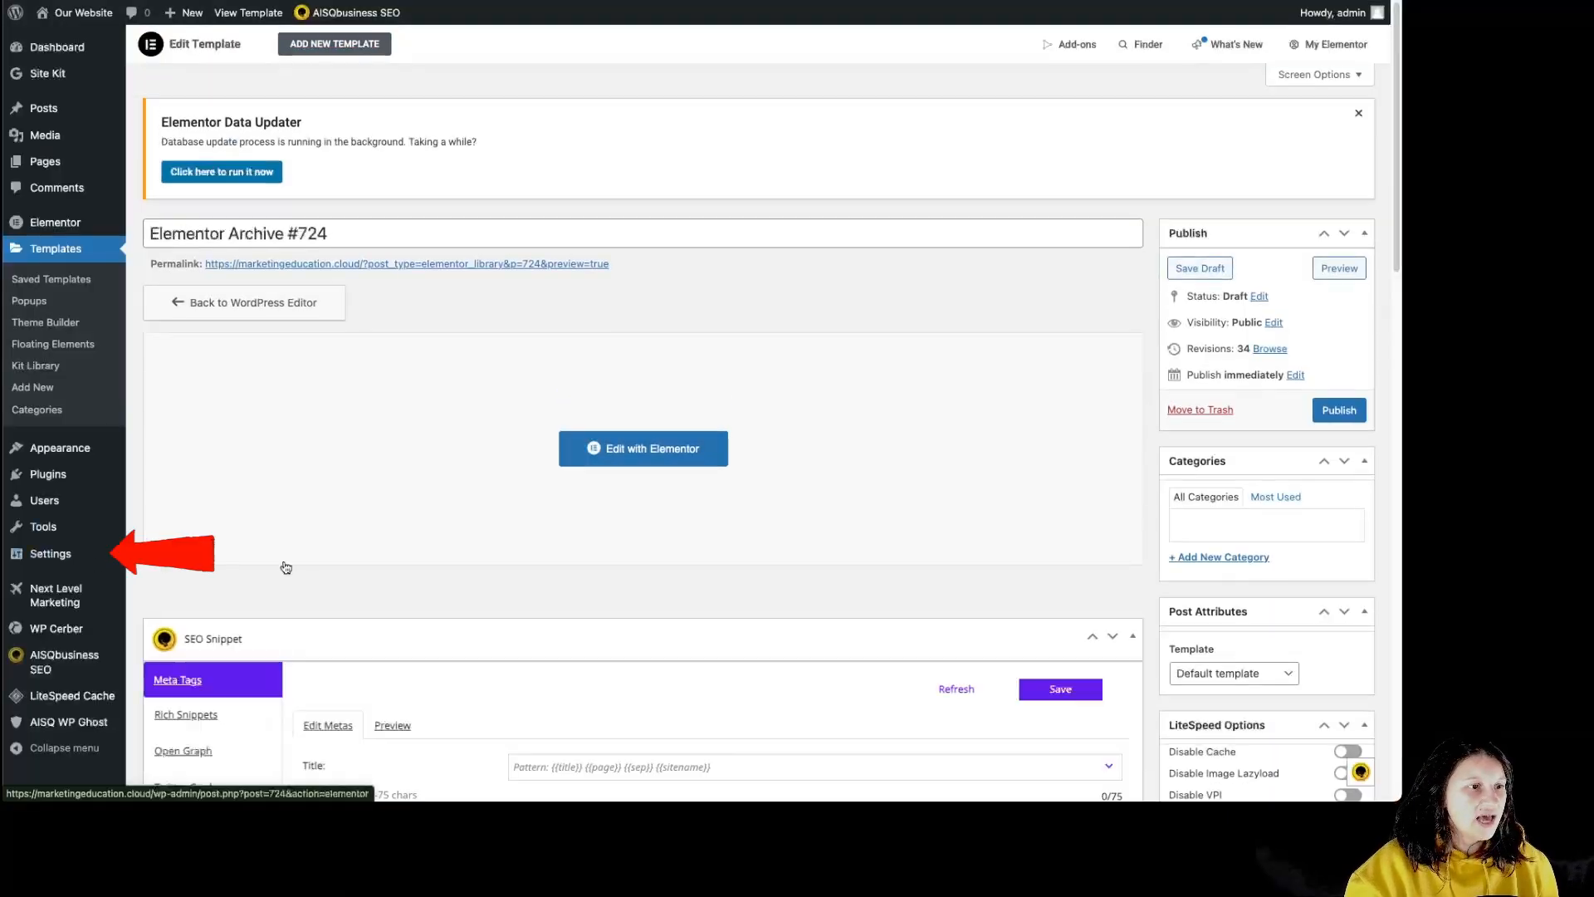
{"action": "mouse_move", "coordinate": [73, 563]}
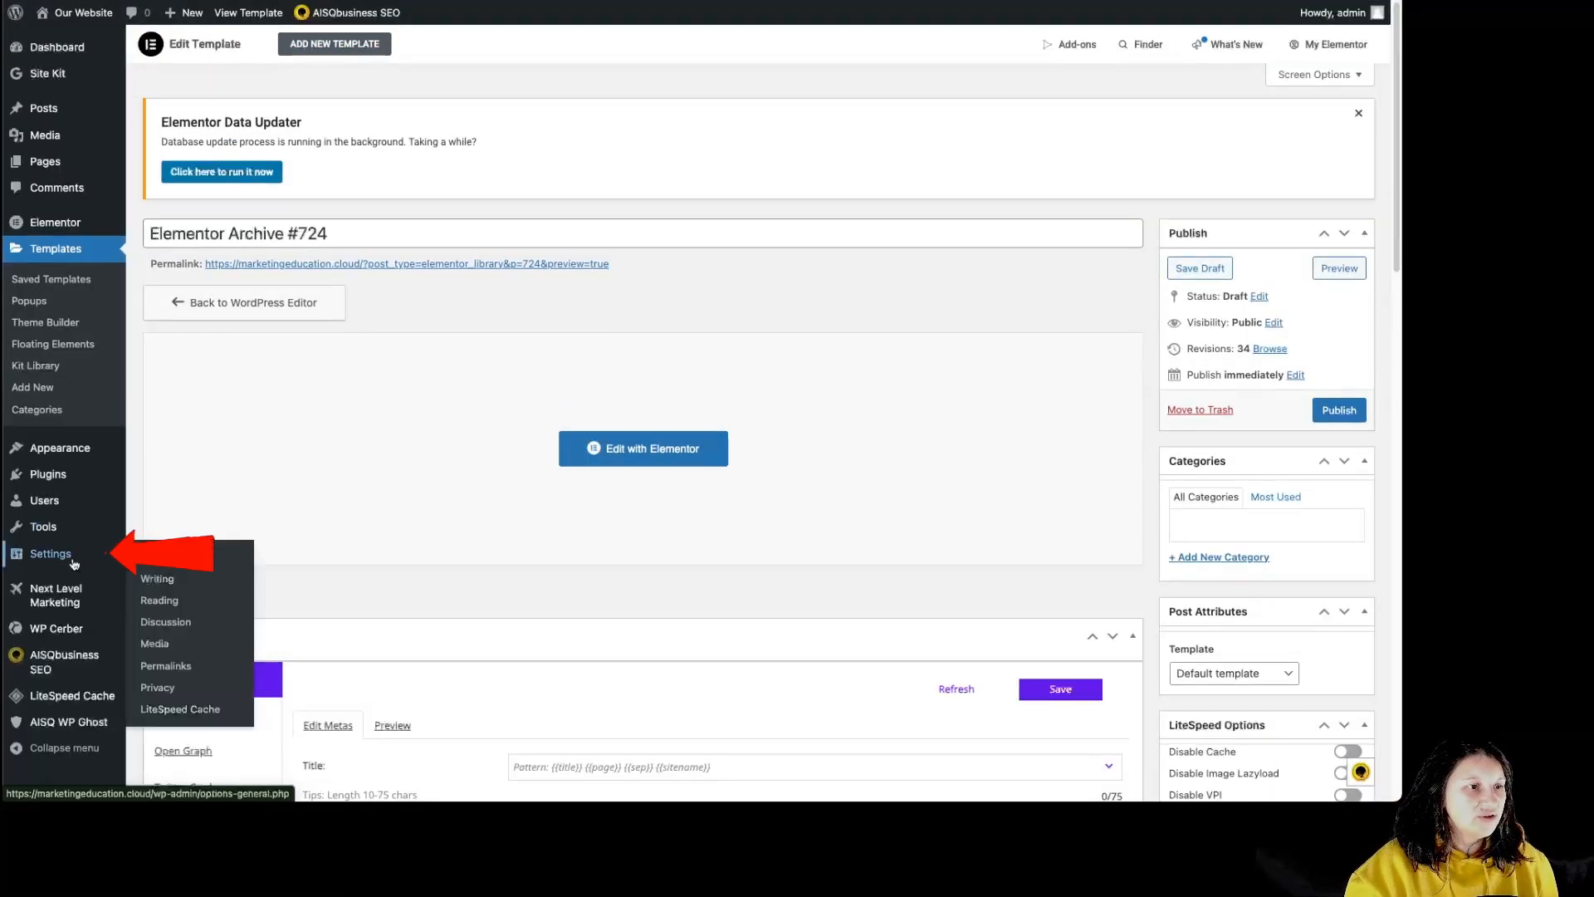
{"action": "left_click", "coordinate": [160, 613]}
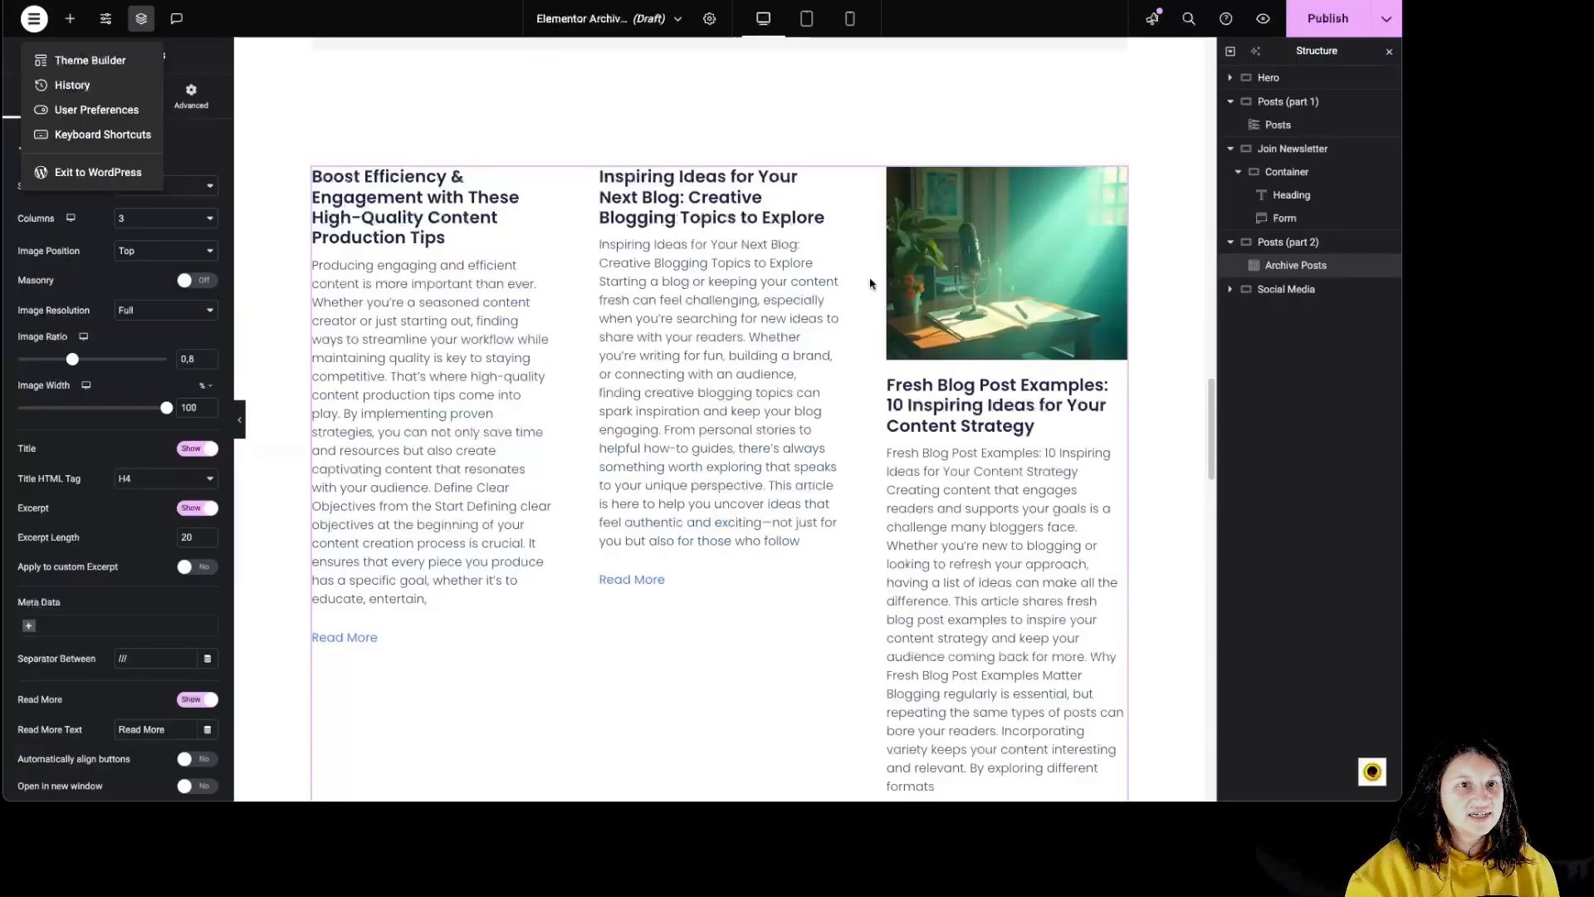
- Return to the Elementor template, check the Posts widget's Posts Per Page setting, and reselect the Archive Posts widget
{"action": "left_click", "coordinate": [1141, 374]}
{"action": "scroll", "coordinate": [1140, 366], "scroll_direction": "down", "scroll_amount": 6}
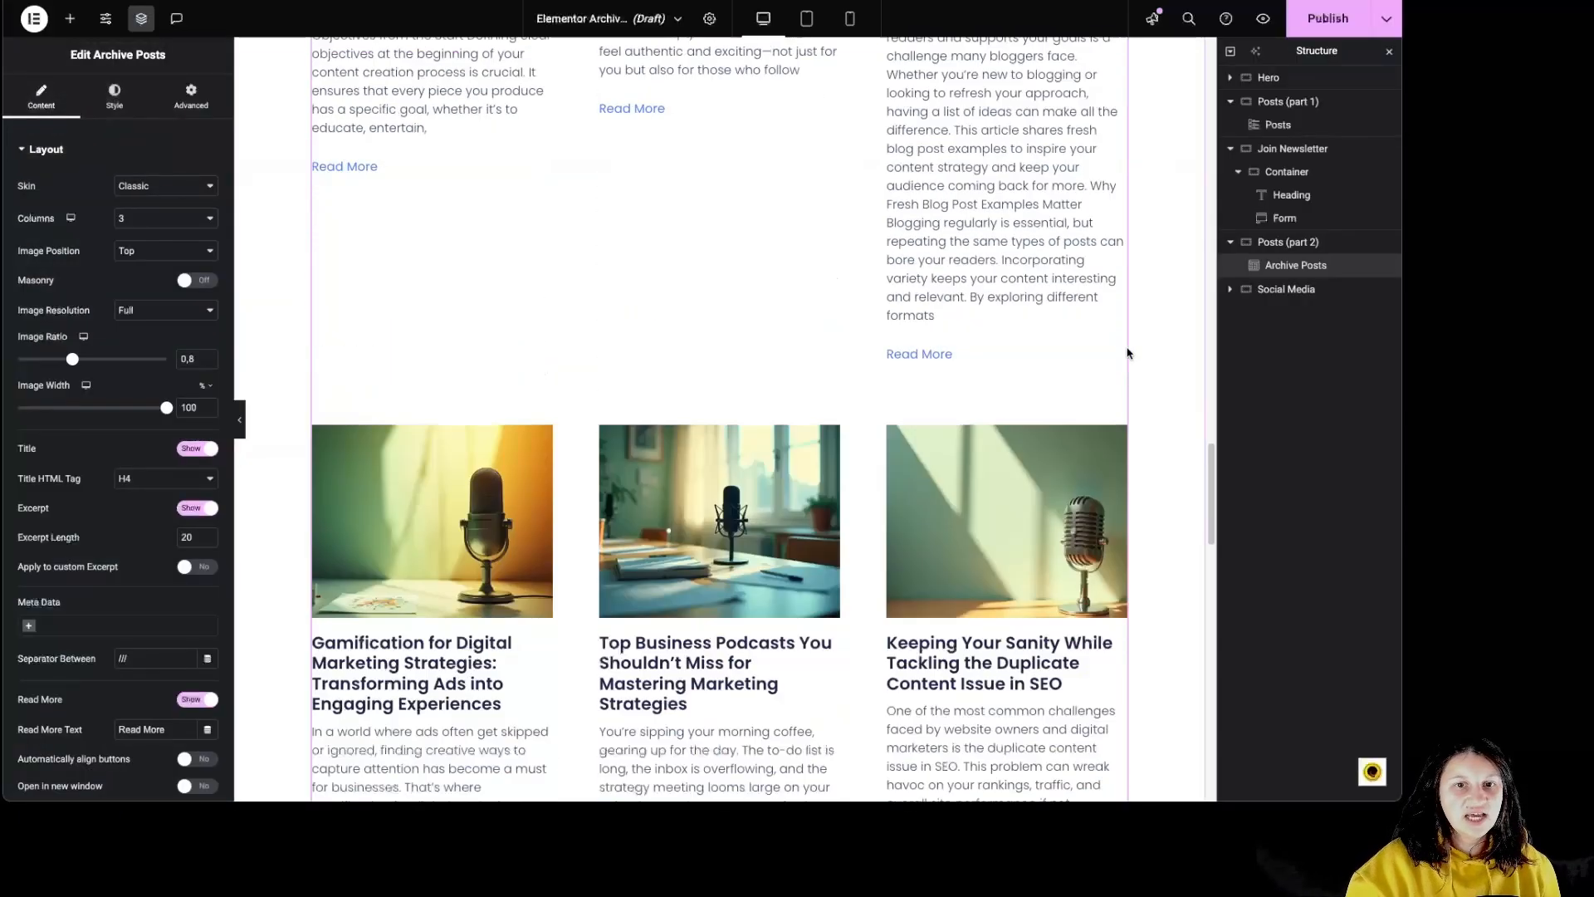
{"action": "scroll", "coordinate": [1131, 356], "scroll_direction": "up", "scroll_amount": 6}
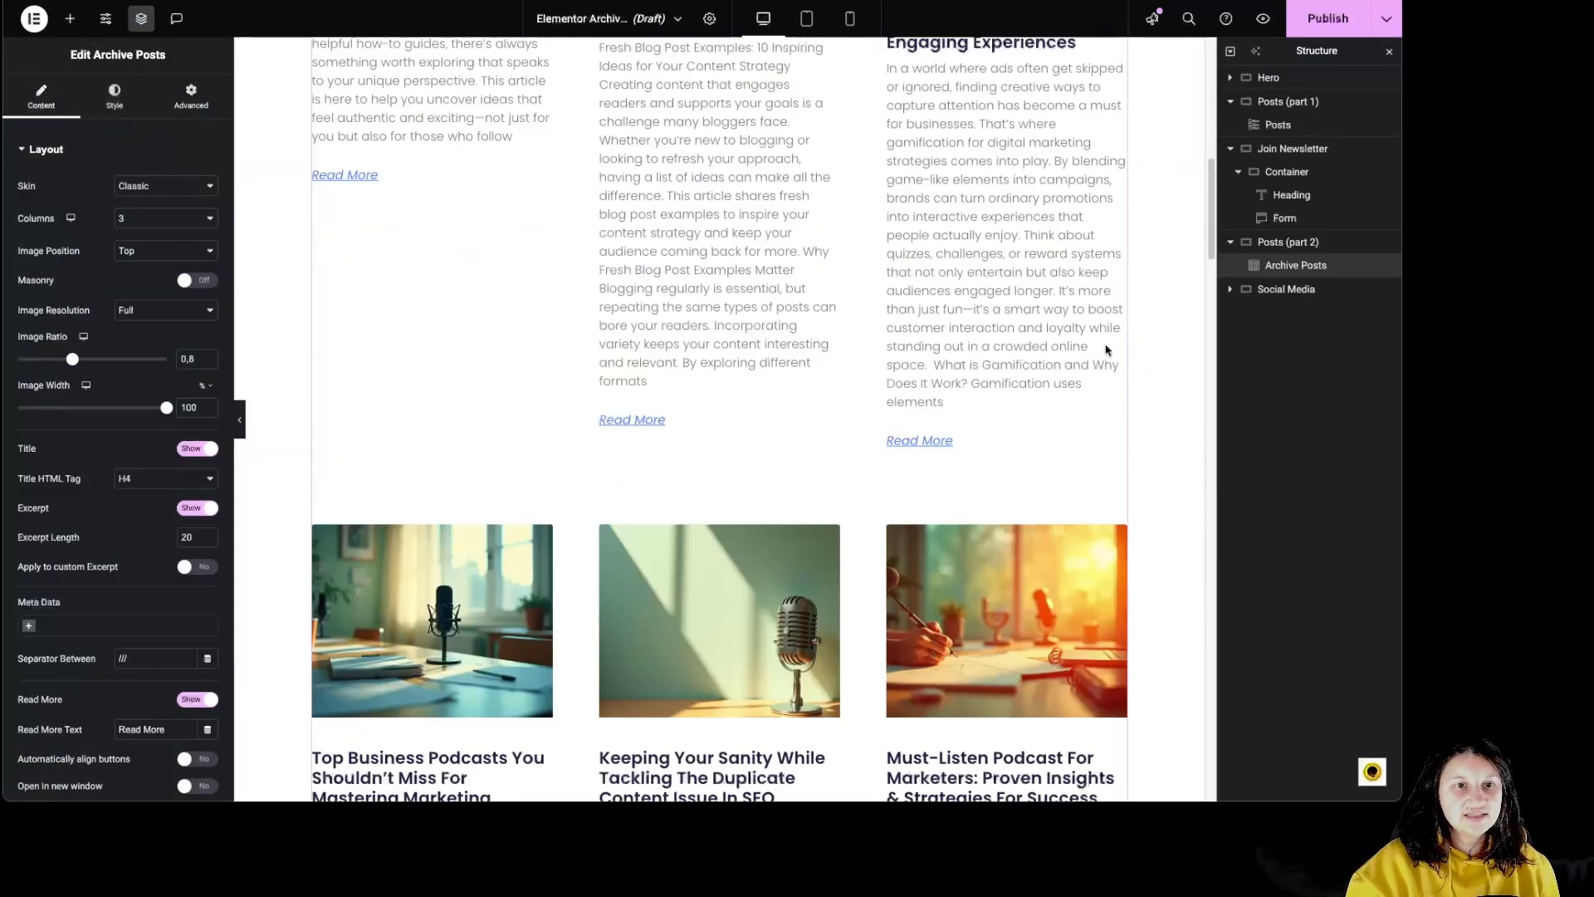
{"action": "left_click", "coordinate": [1105, 351]}
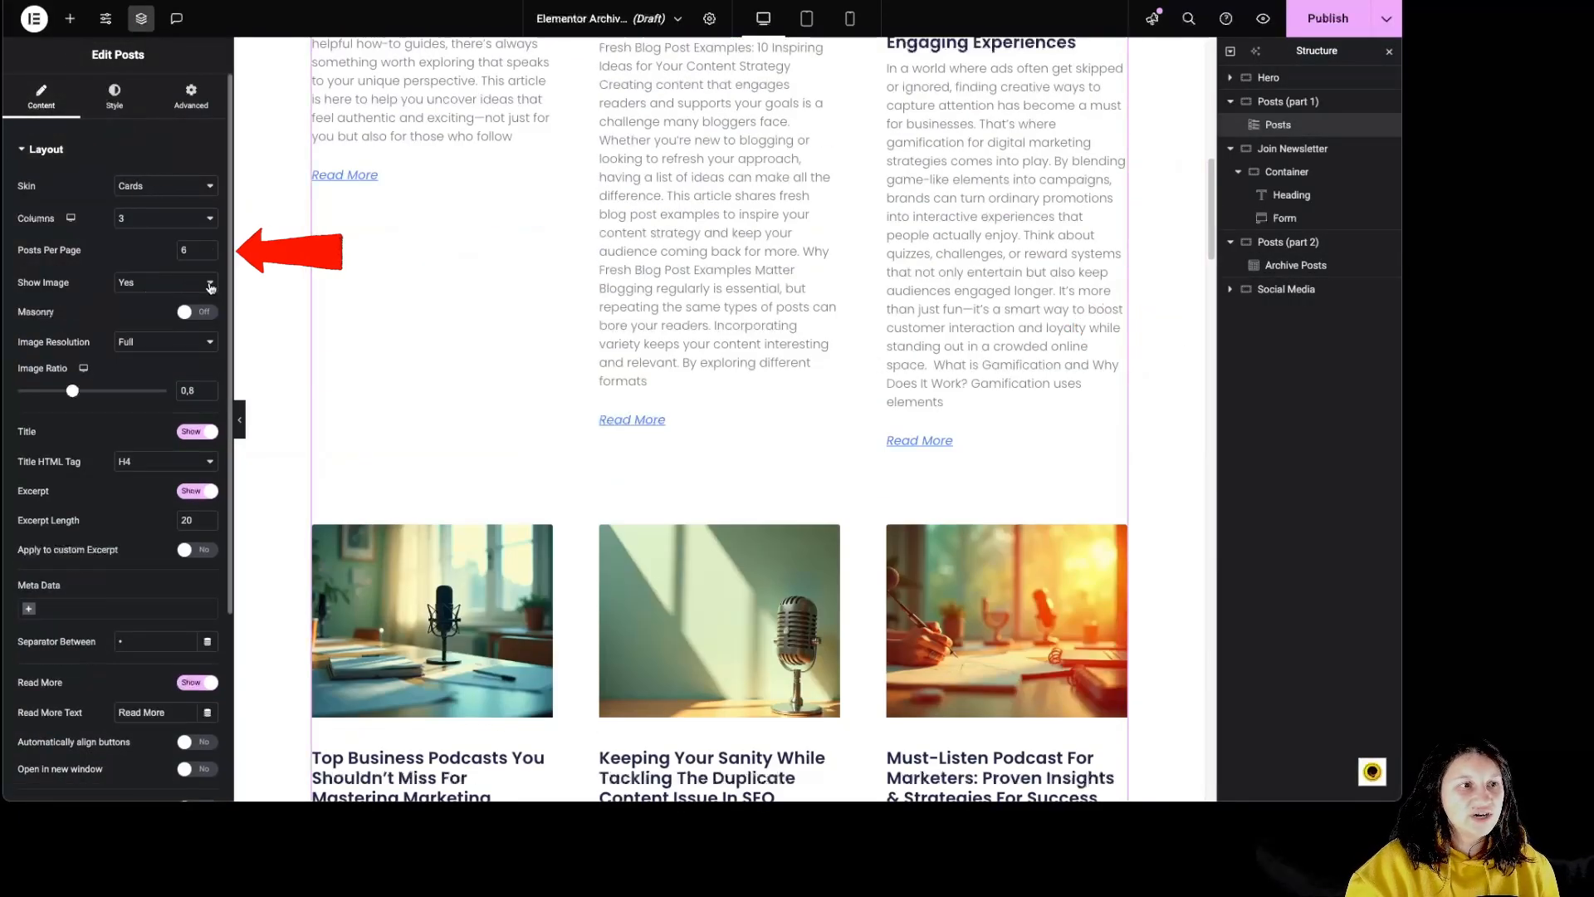
{"action": "scroll", "coordinate": [811, 463], "scroll_direction": "down", "scroll_amount": 10}
{"action": "left_click", "coordinate": [818, 476]}
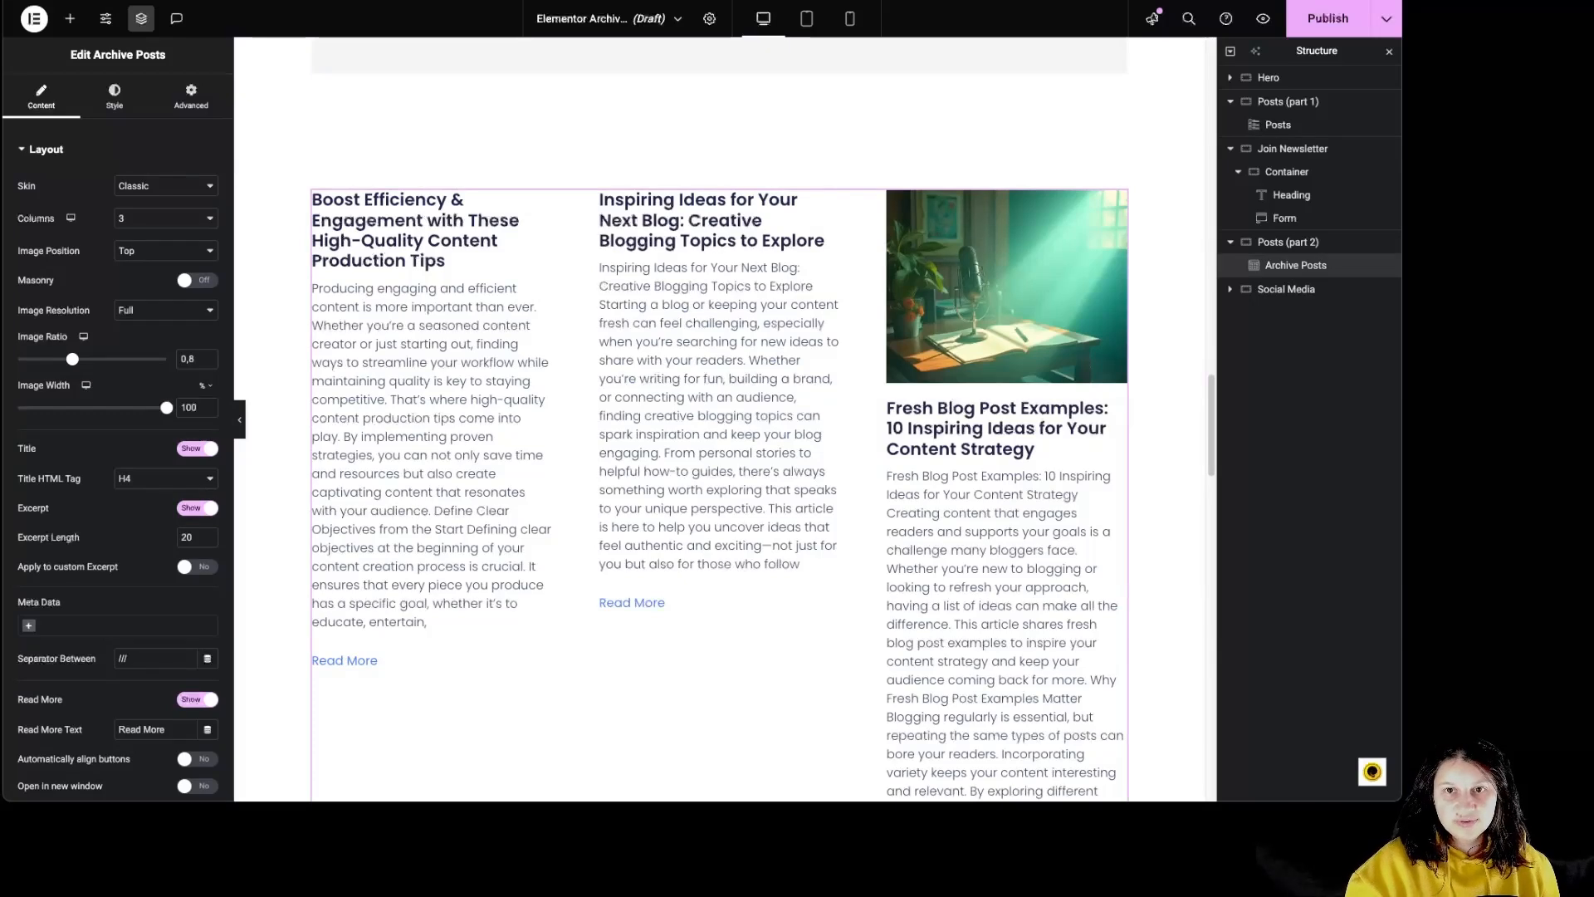
- Review the available Skin and Columns options of the Archive Posts widget without changing them
{"action": "left_click", "coordinate": [146, 192]}
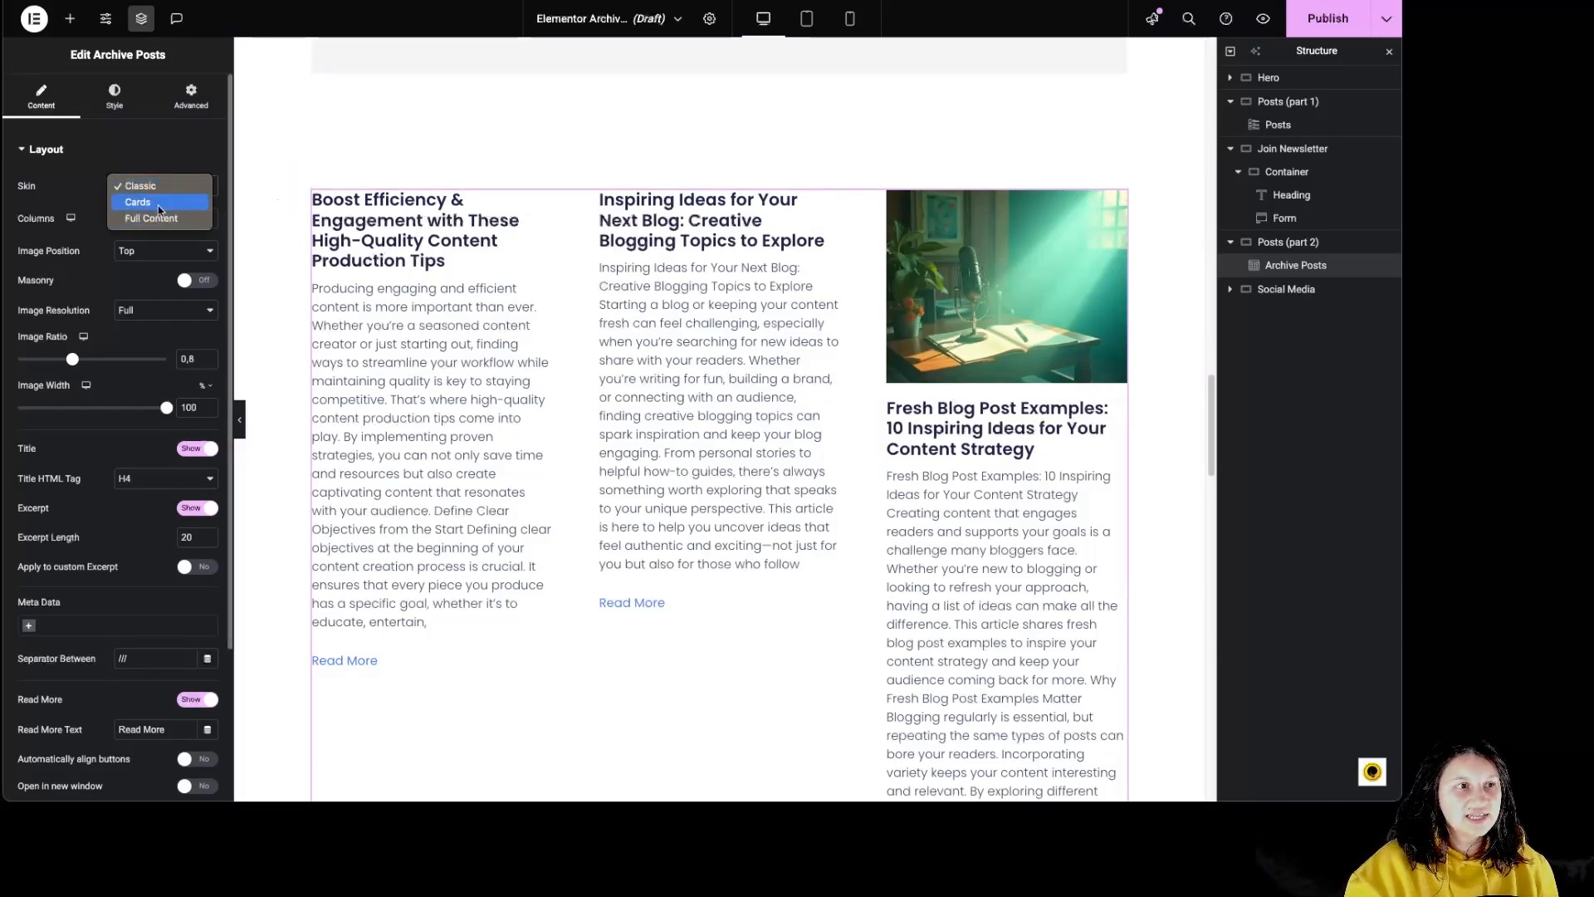
{"action": "left_click", "coordinate": [65, 192]}
{"action": "left_click", "coordinate": [172, 221]}
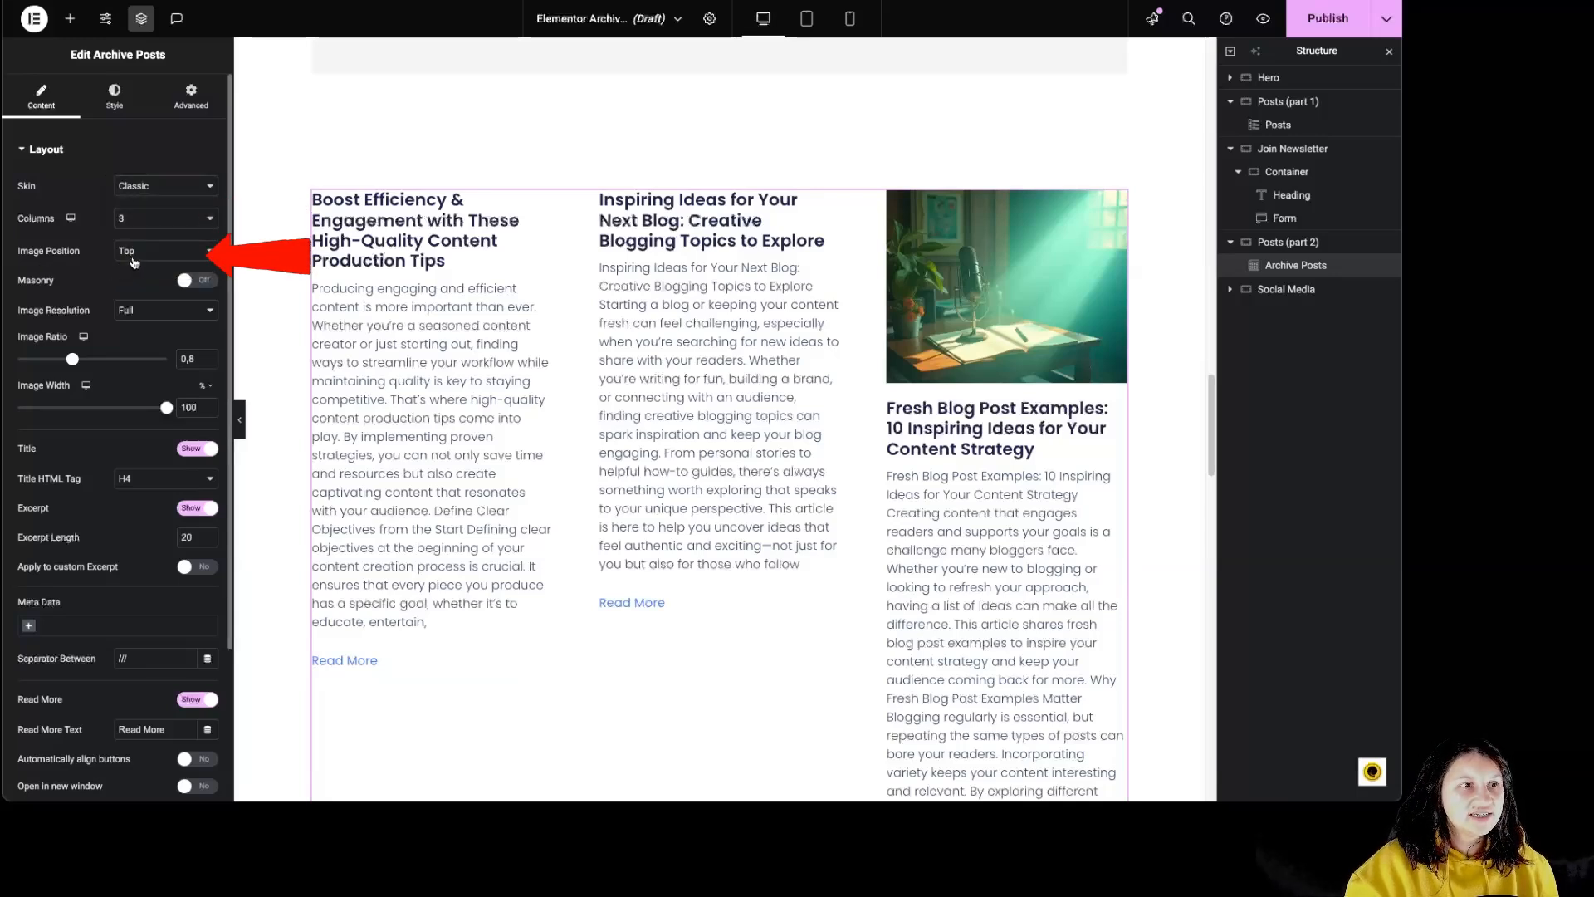
- Try the Left, None and Right image positions for the archive posts, and set the position back to Top
{"action": "left_click", "coordinate": [153, 251]}
{"action": "left_click", "coordinate": [137, 267]}
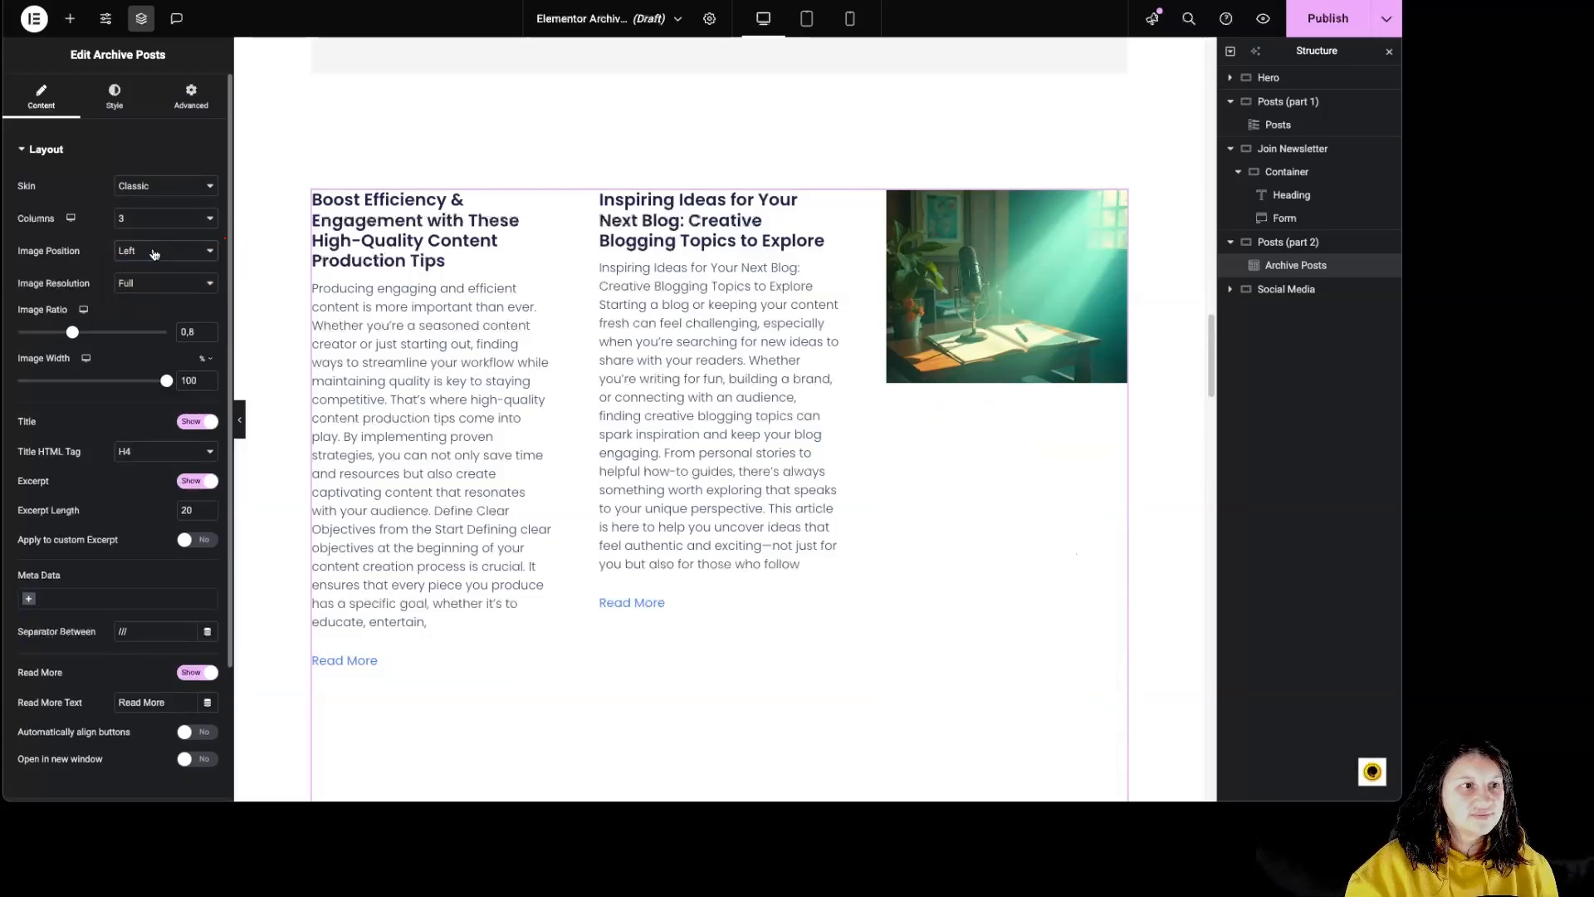
{"action": "left_click", "coordinate": [148, 251]}
{"action": "left_click", "coordinate": [148, 283]}
{"action": "left_click", "coordinate": [154, 256]}
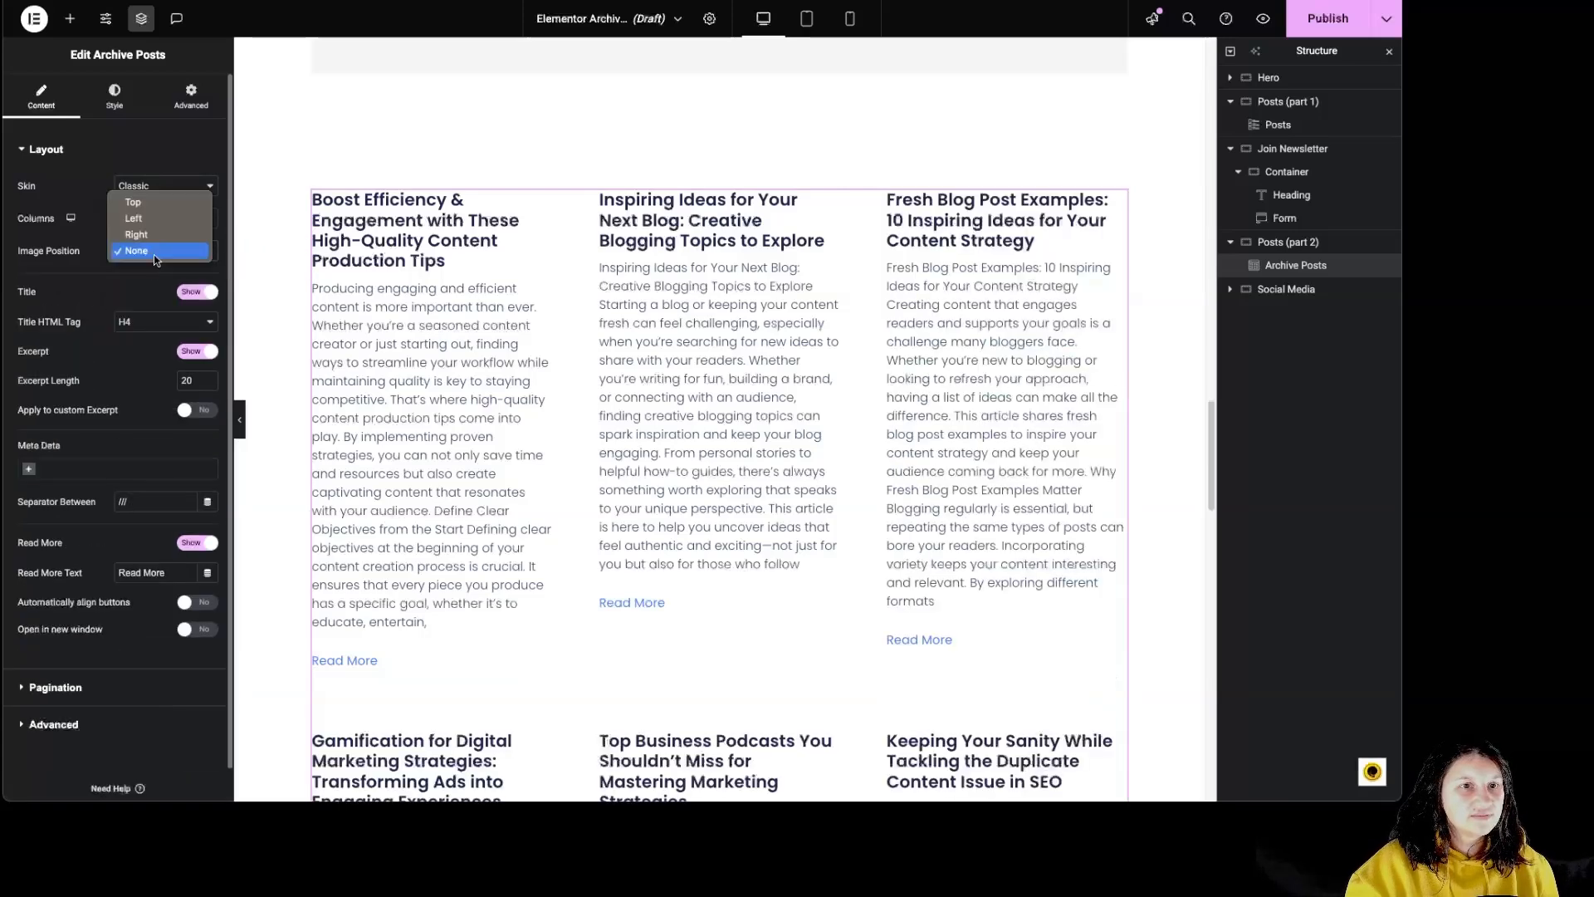
{"action": "left_click", "coordinate": [143, 236]}
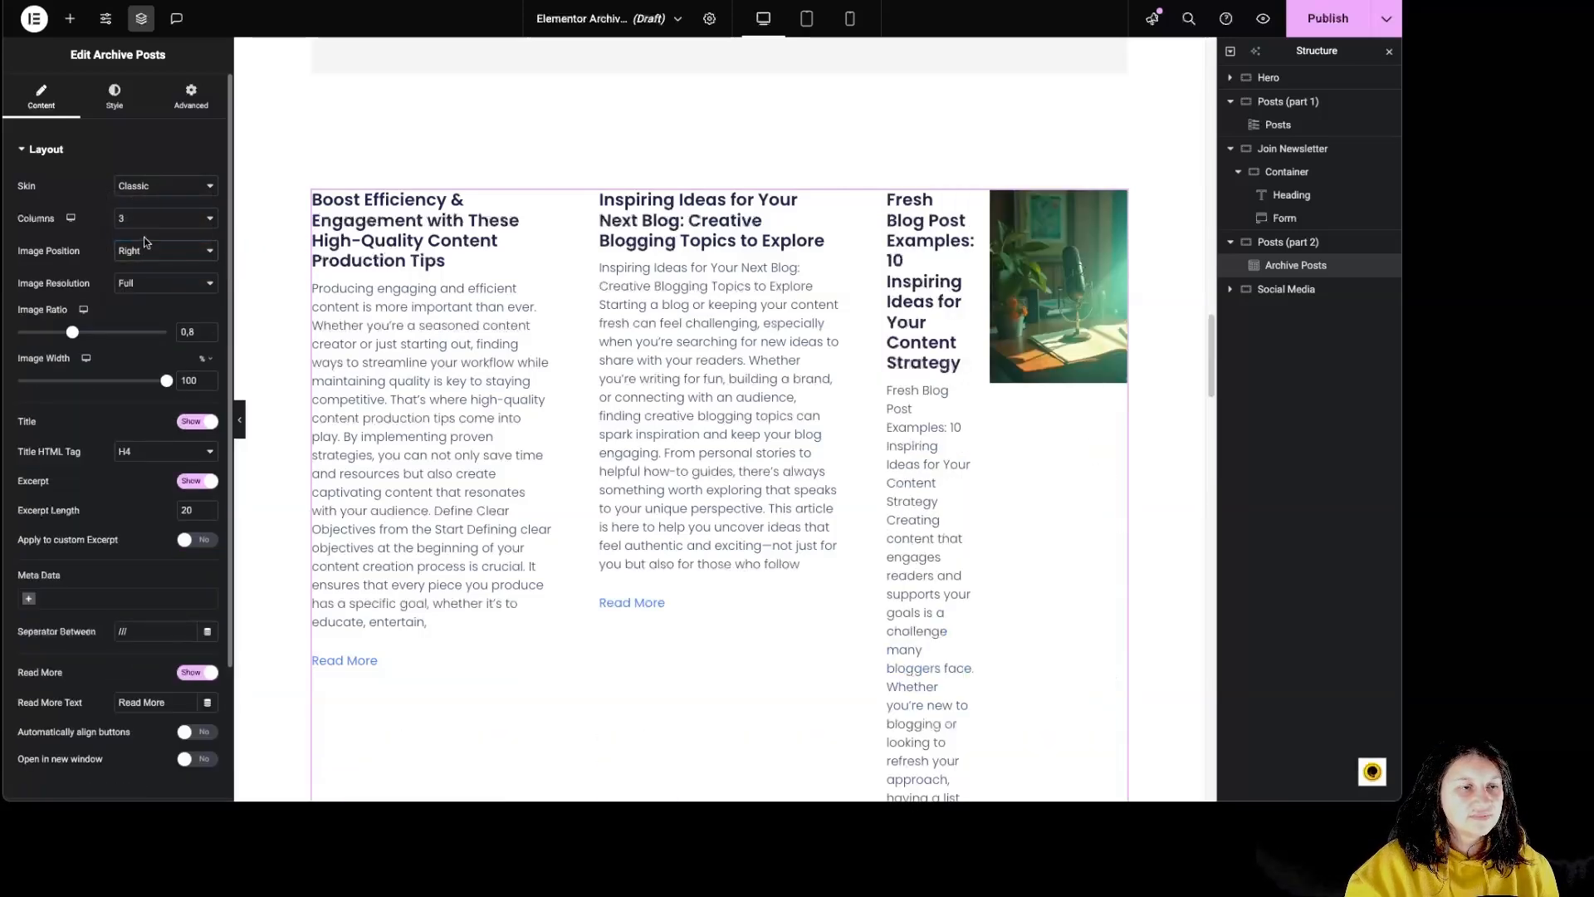
{"action": "left_click", "coordinate": [143, 225]}
{"action": "left_click", "coordinate": [98, 231]}
{"action": "left_click", "coordinate": [142, 250]}
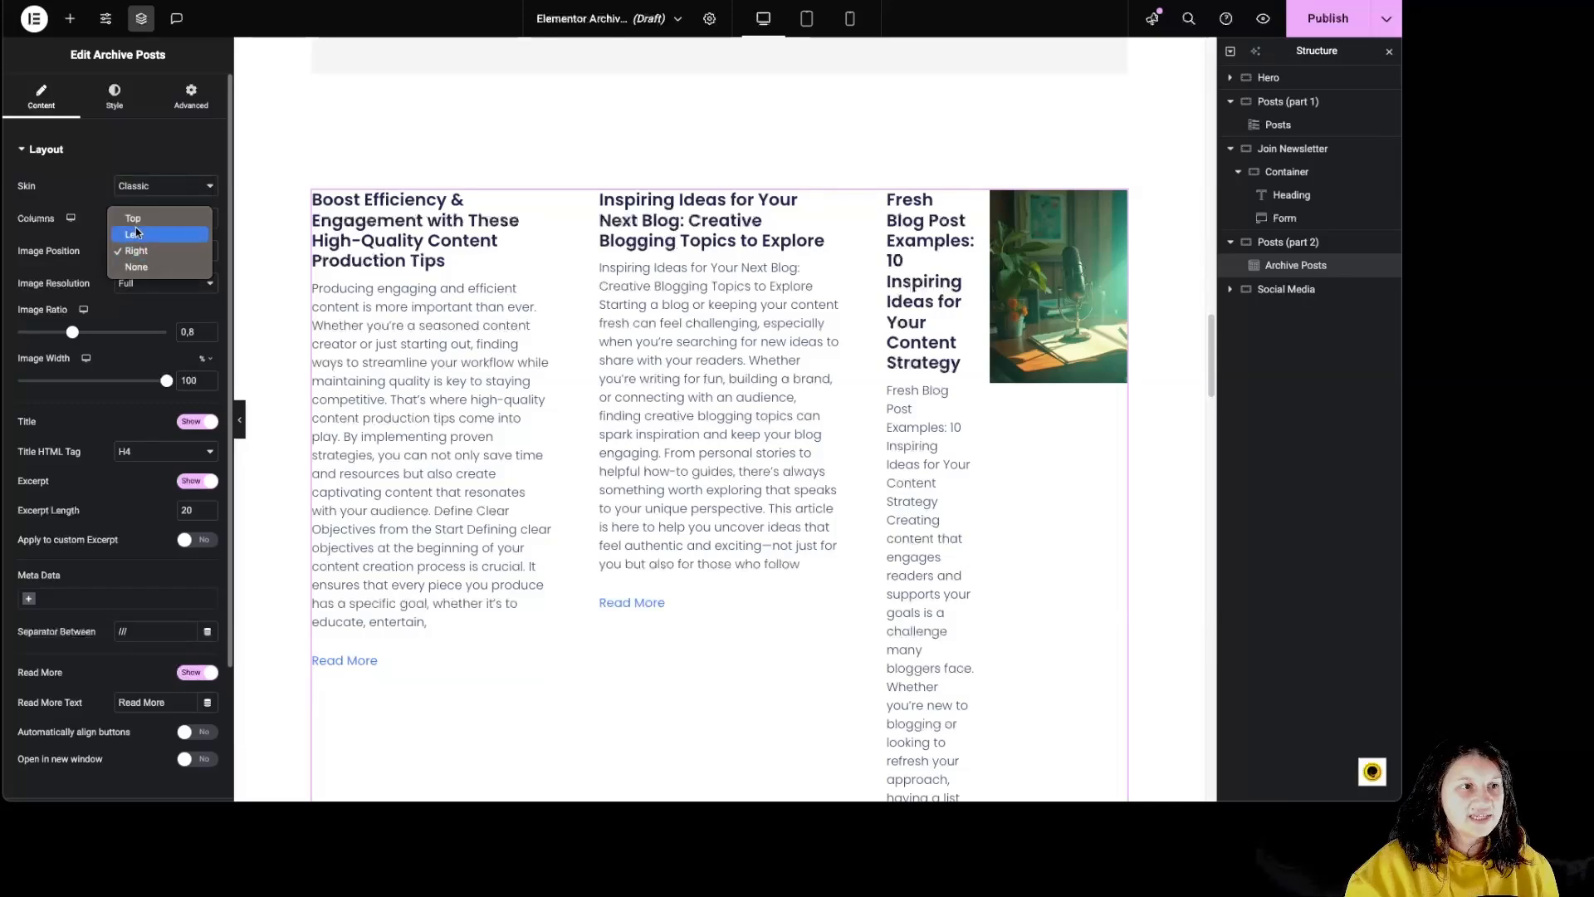
{"action": "left_click", "coordinate": [139, 234]}
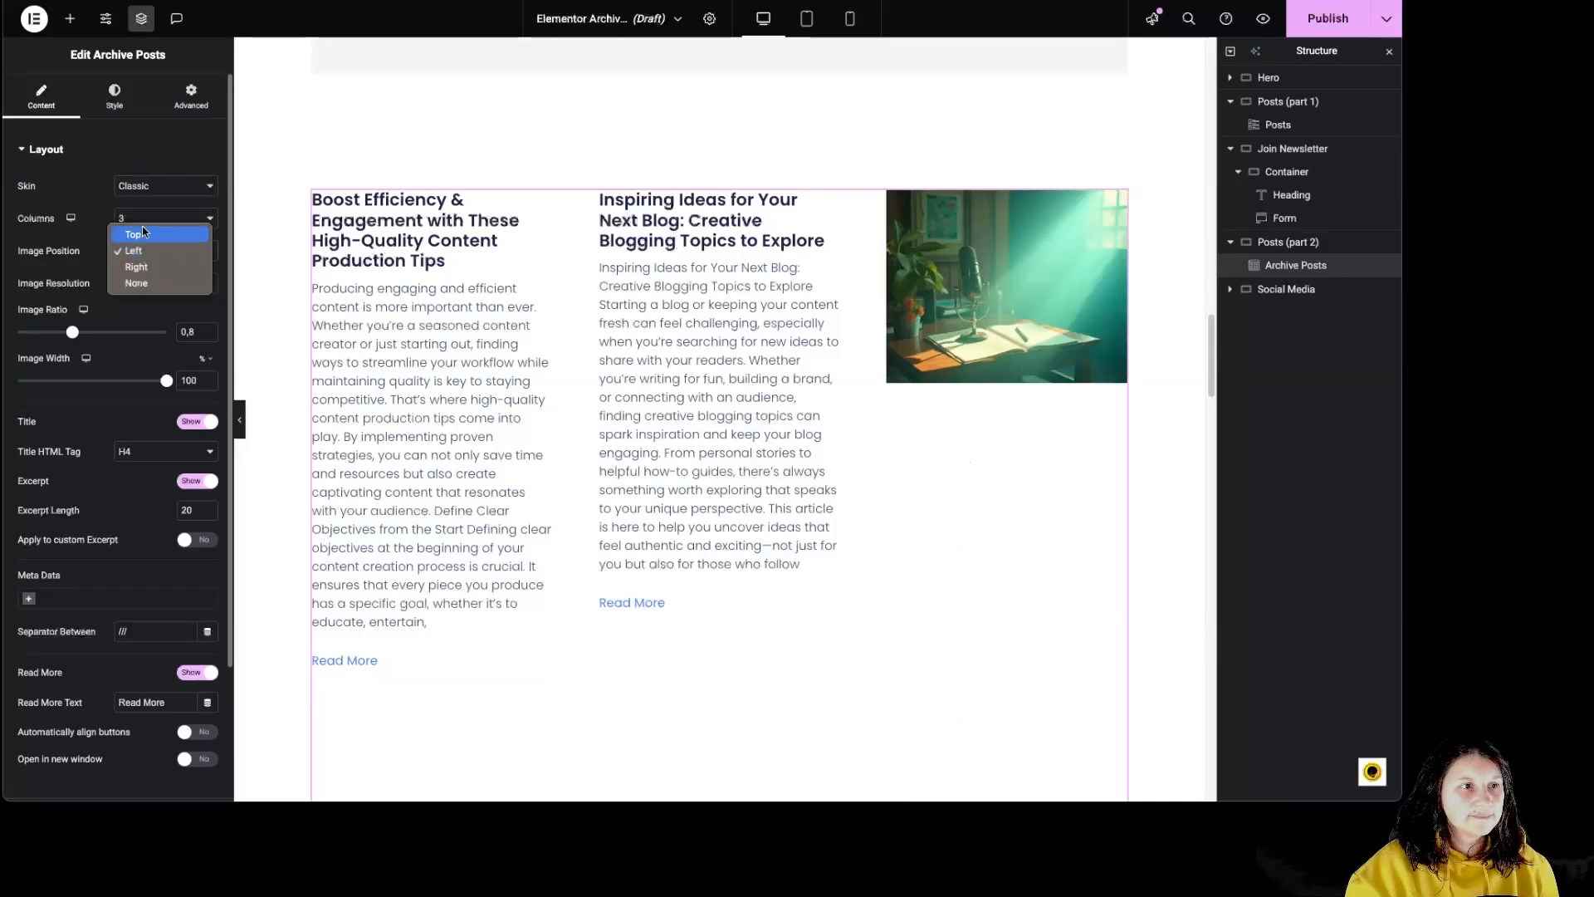
{"action": "left_click", "coordinate": [133, 235]}
- Try the Masonry layout on the archive posts, switch it off, and keep the image resolution at Full
{"action": "scroll", "coordinate": [684, 308], "scroll_direction": "down", "scroll_amount": 4}
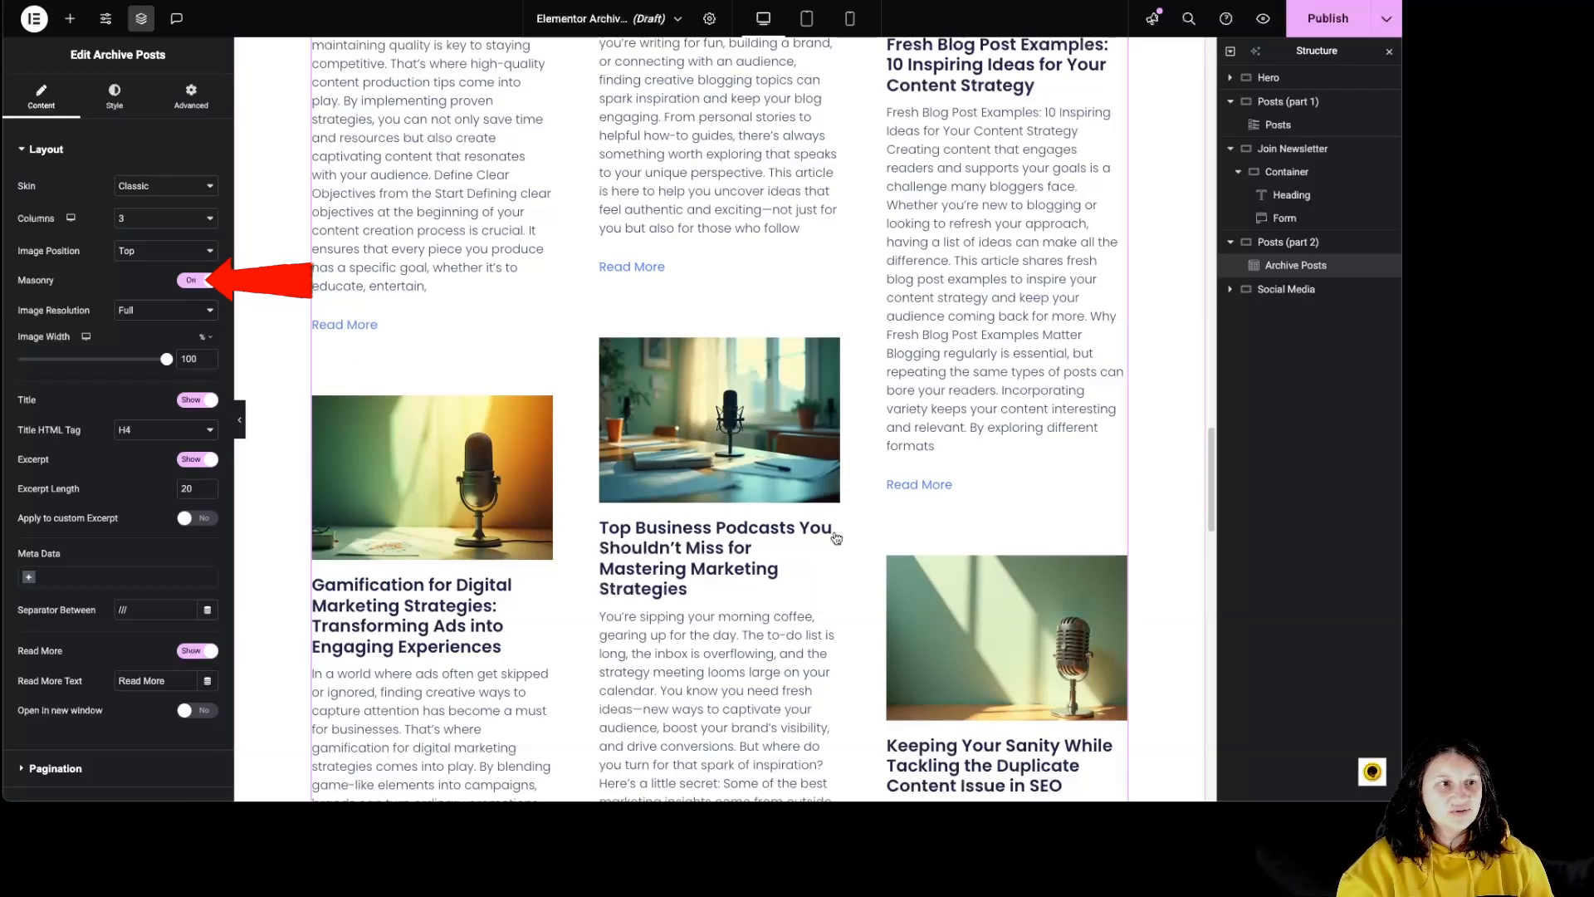
{"action": "left_click", "coordinate": [193, 280]}
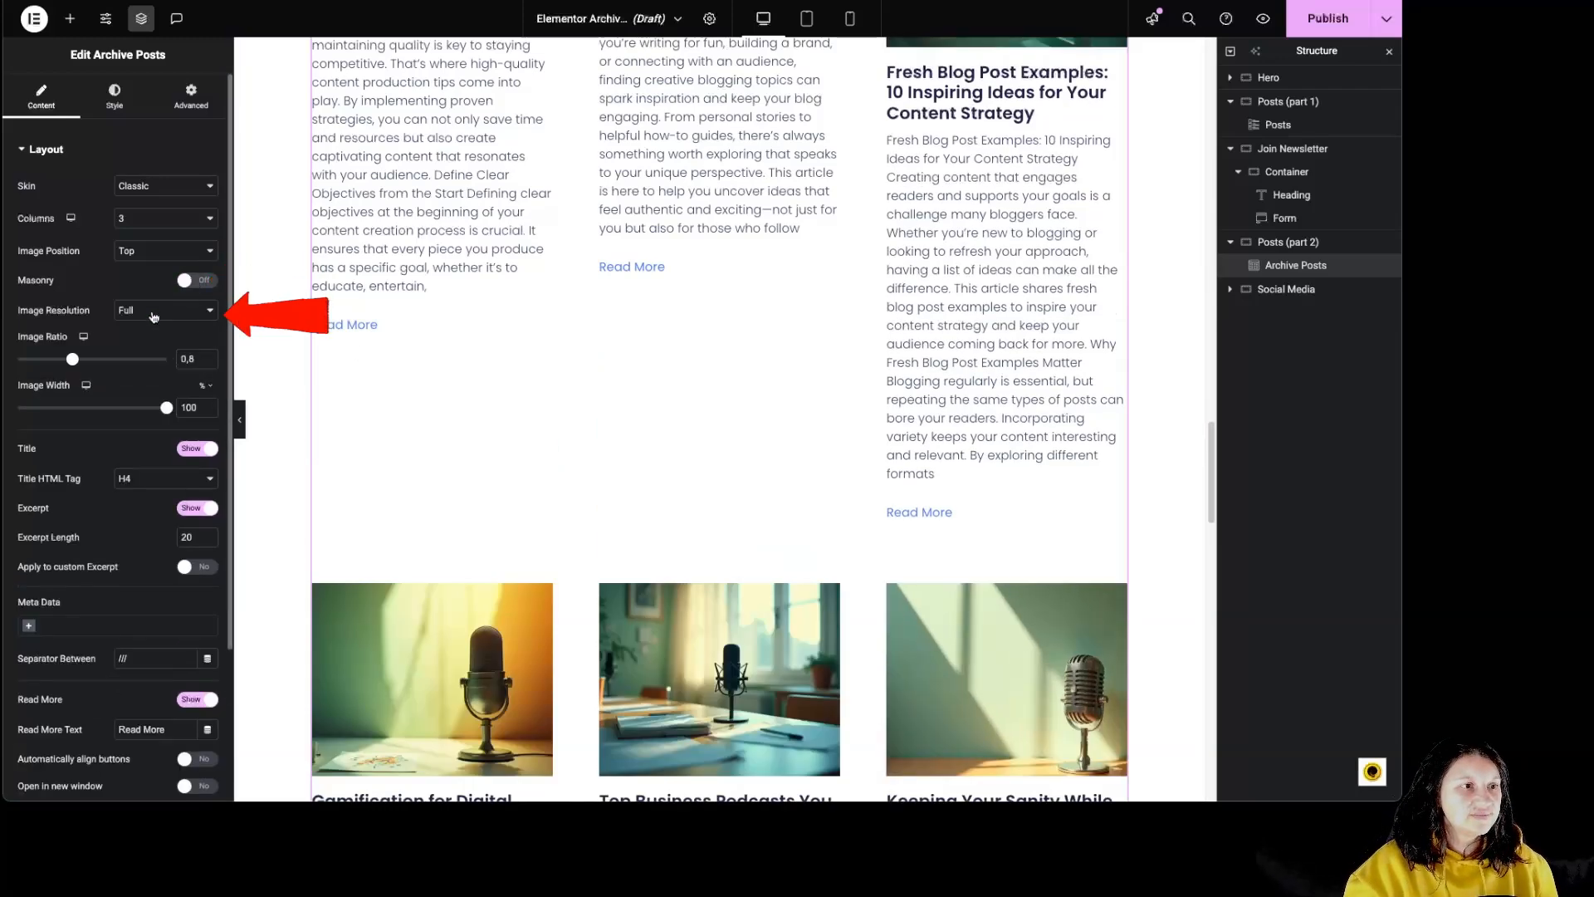
{"action": "left_click", "coordinate": [164, 309]}
{"action": "left_click", "coordinate": [133, 308]}
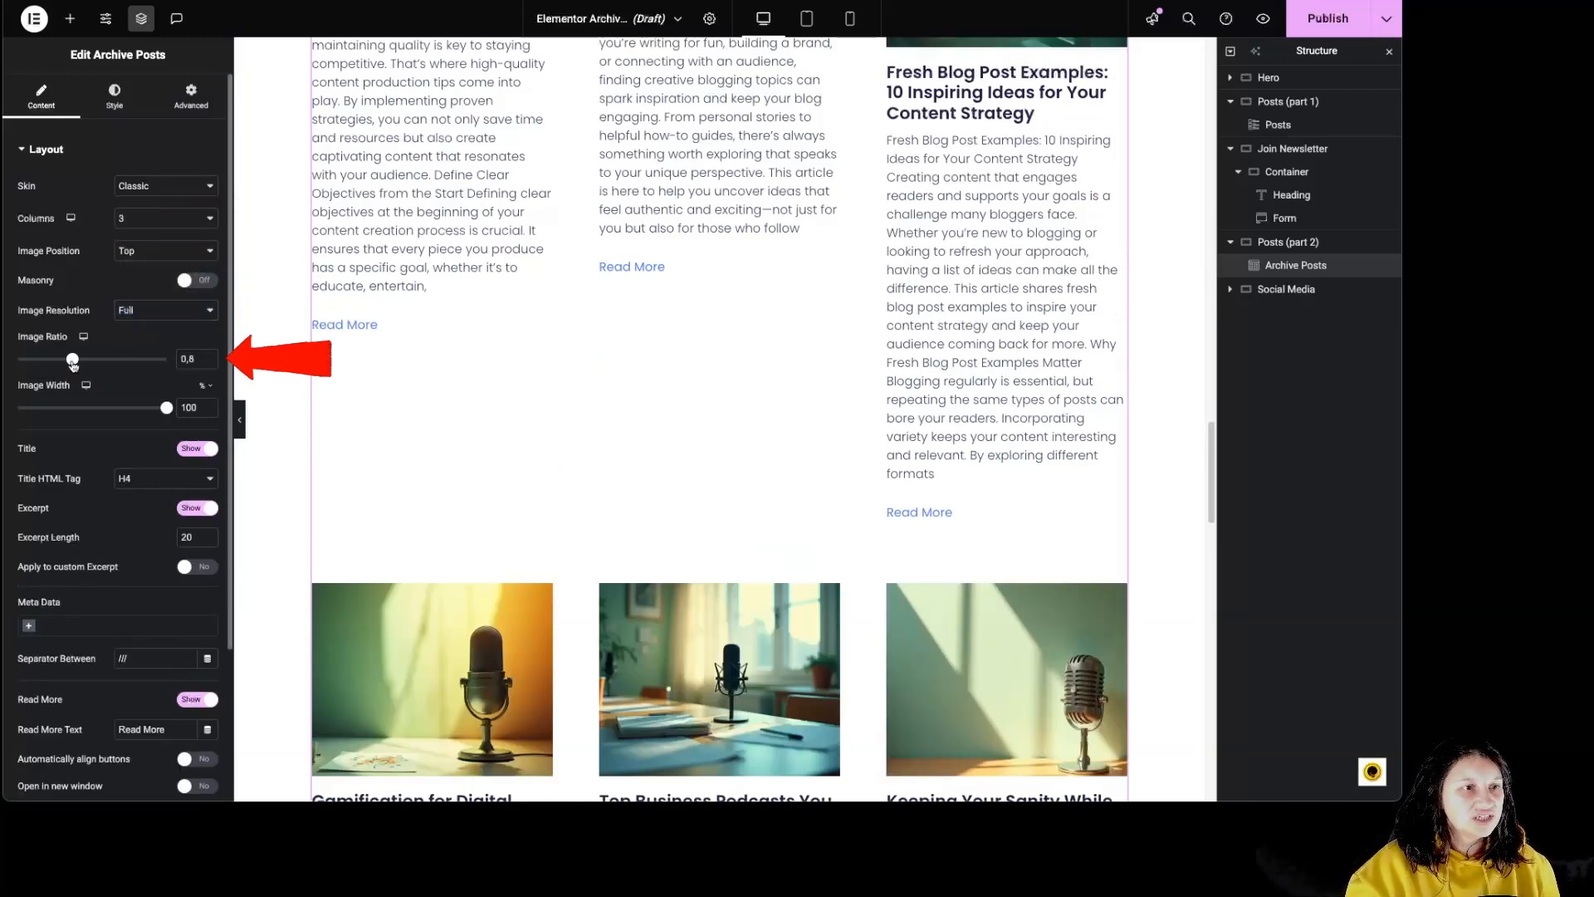
- Set the archive posts' image ratio to 0.47 and keep the image width at 100%
{"action": "mouse_move", "coordinate": [72, 359]}
{"action": "left_mouse_down"}
{"action": "mouse_move", "coordinate": [21, 359]}
{"action": "mouse_move", "coordinate": [47, 361]}
{"action": "left_mouse_up"}
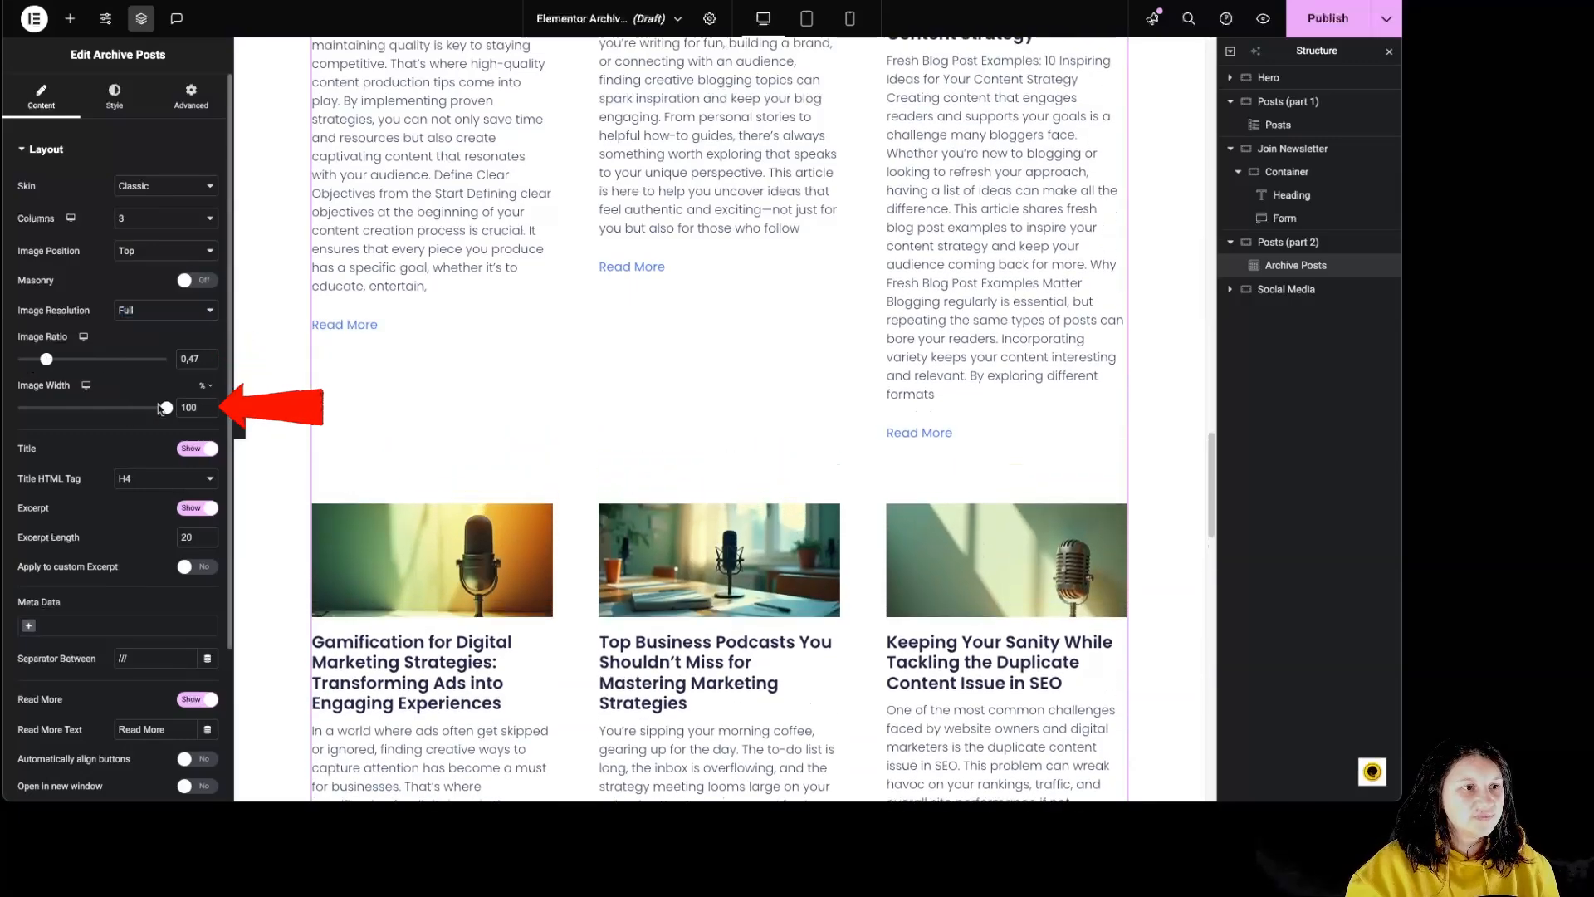
{"action": "mouse_move", "coordinate": [161, 407]}
{"action": "left_mouse_down"}
{"action": "mouse_move", "coordinate": [118, 407]}
{"action": "mouse_move", "coordinate": [169, 407]}
{"action": "left_mouse_up"}
{"action": "scroll", "coordinate": [162, 462], "scroll_direction": "down", "scroll_amount": 2}
{"action": "scroll", "coordinate": [379, 421], "scroll_direction": "down", "scroll_amount": 3}
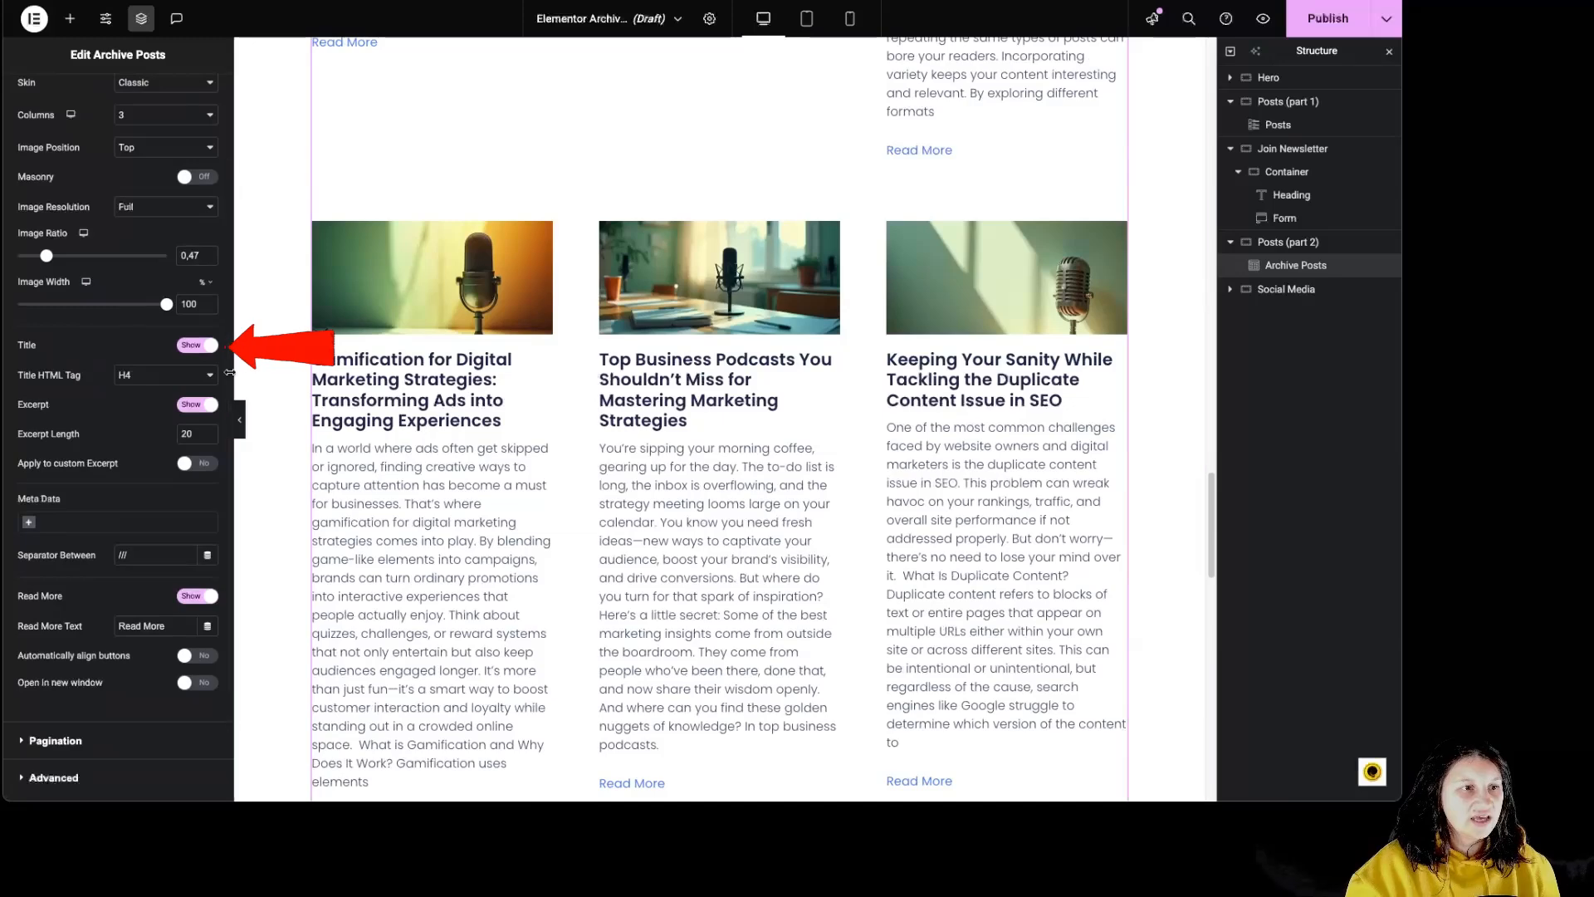
- Try hiding the archive post titles, show them again, and keep the Title HTML Tag at H4
{"action": "left_click", "coordinate": [196, 345]}
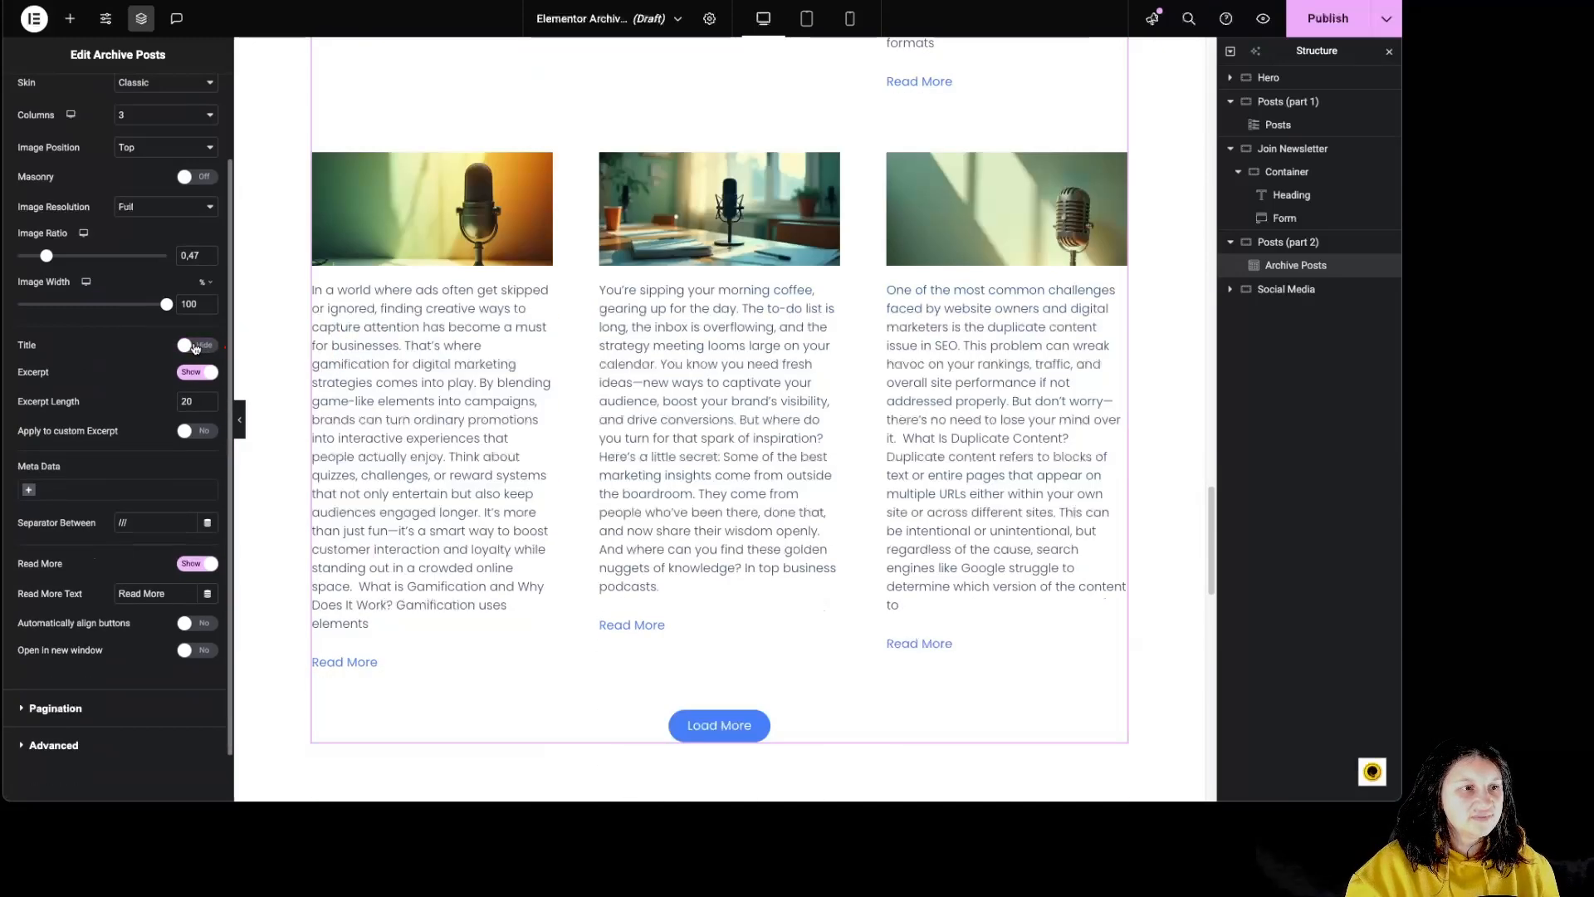
{"action": "left_click", "coordinate": [194, 345]}
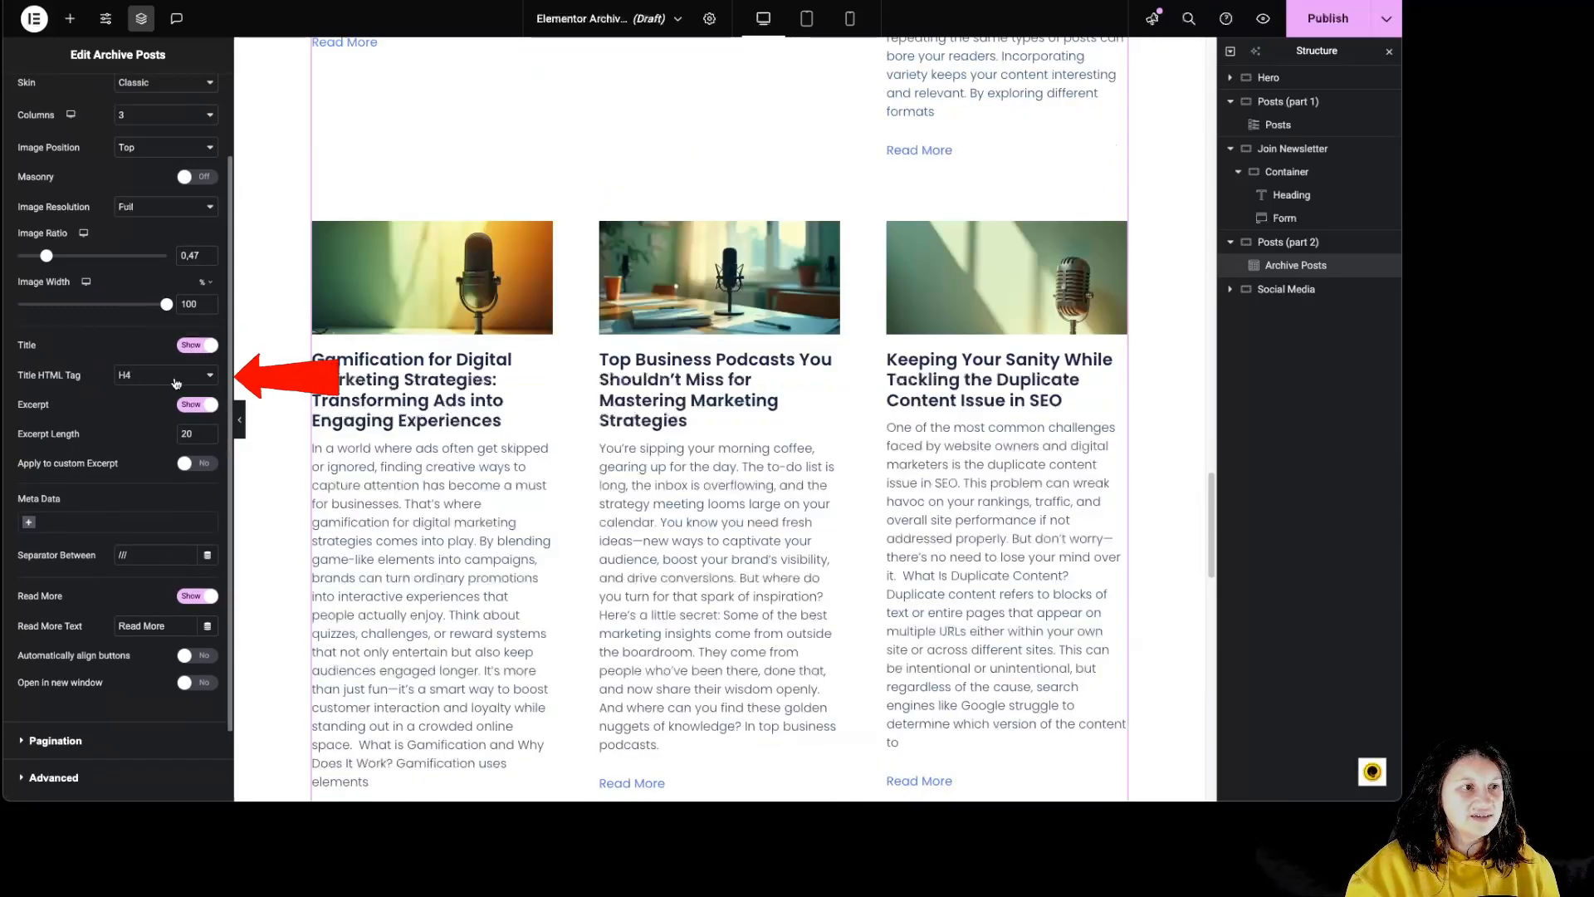
{"action": "left_click", "coordinate": [177, 378]}
{"action": "left_click", "coordinate": [176, 378]}
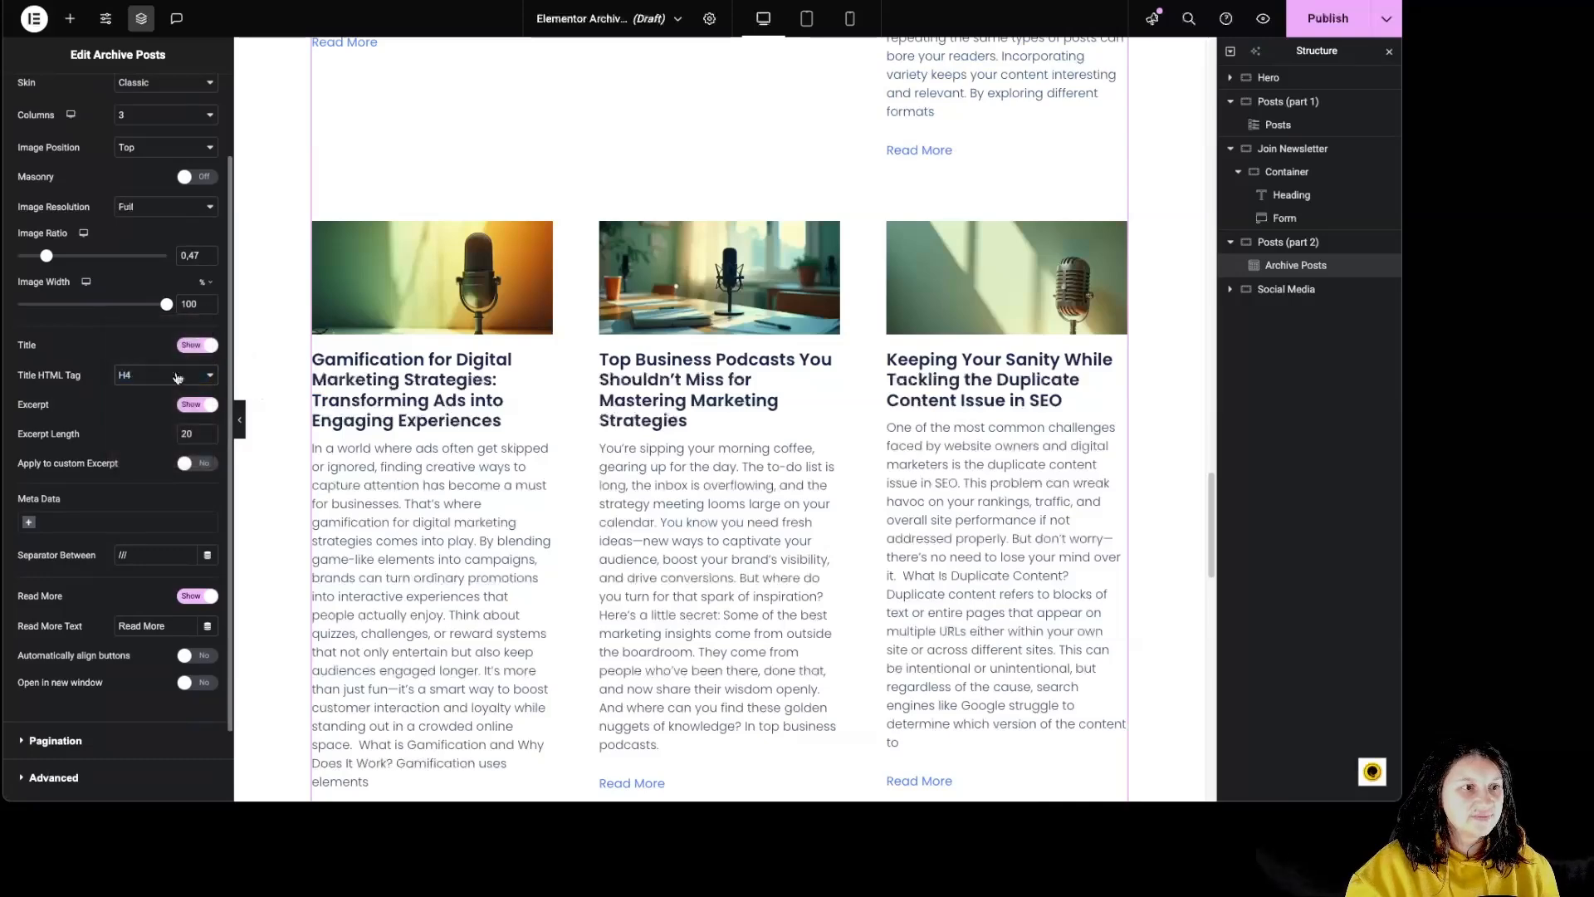
- Try hiding the excerpts of the archive posts, view the shortened listing, and show the excerpts again
{"action": "left_click", "coordinate": [207, 407]}
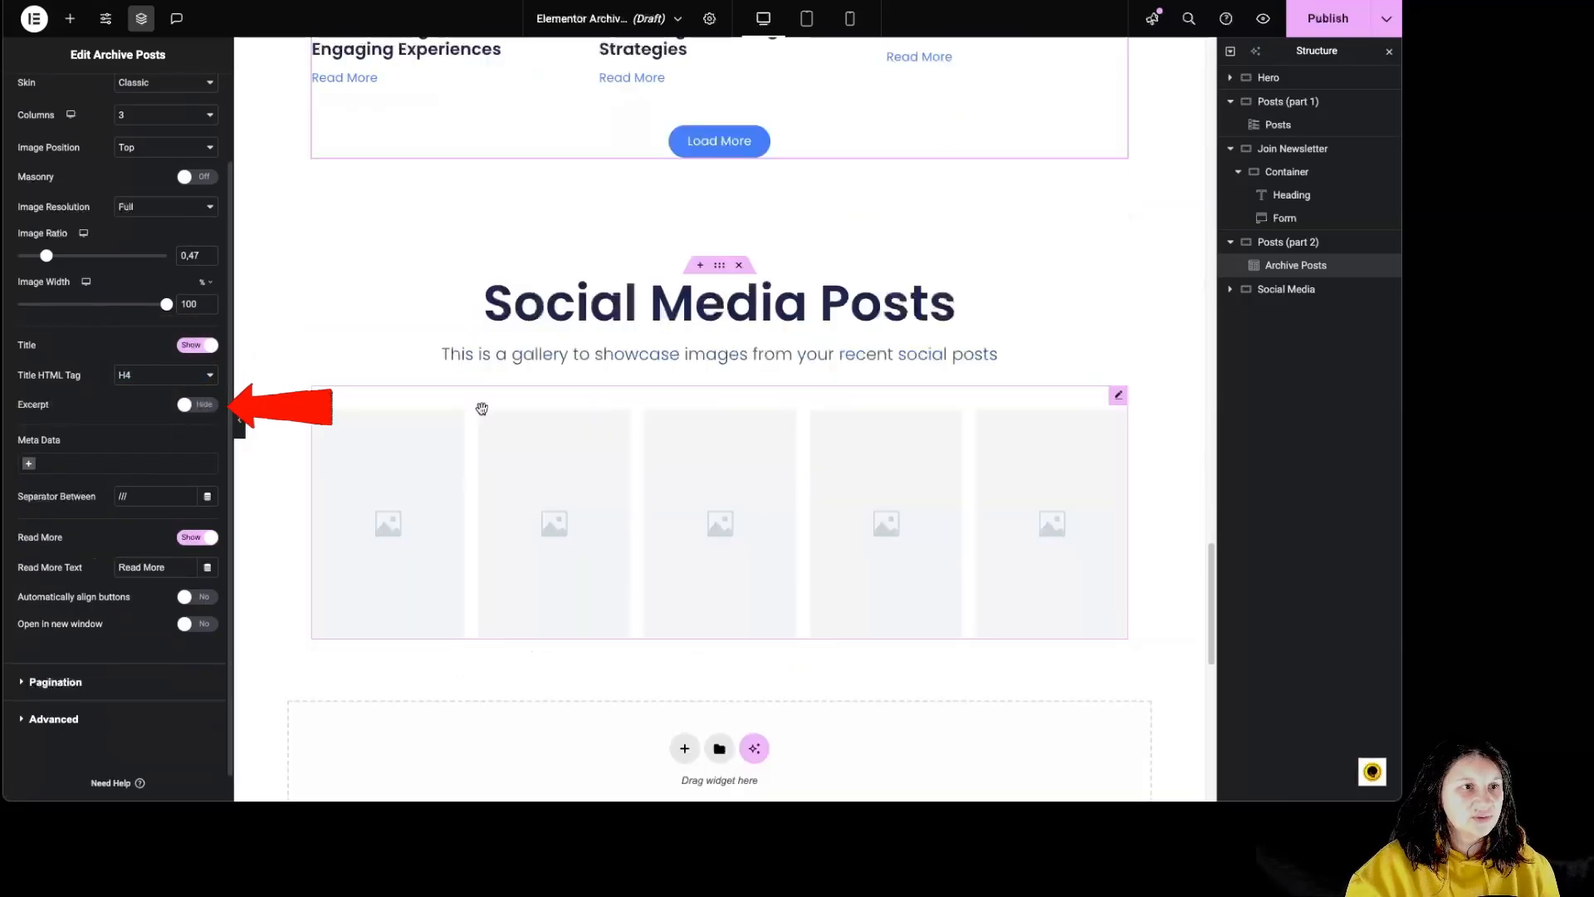
{"action": "scroll", "coordinate": [477, 410], "scroll_direction": "up", "scroll_amount": 4}
{"action": "left_click", "coordinate": [192, 405]}
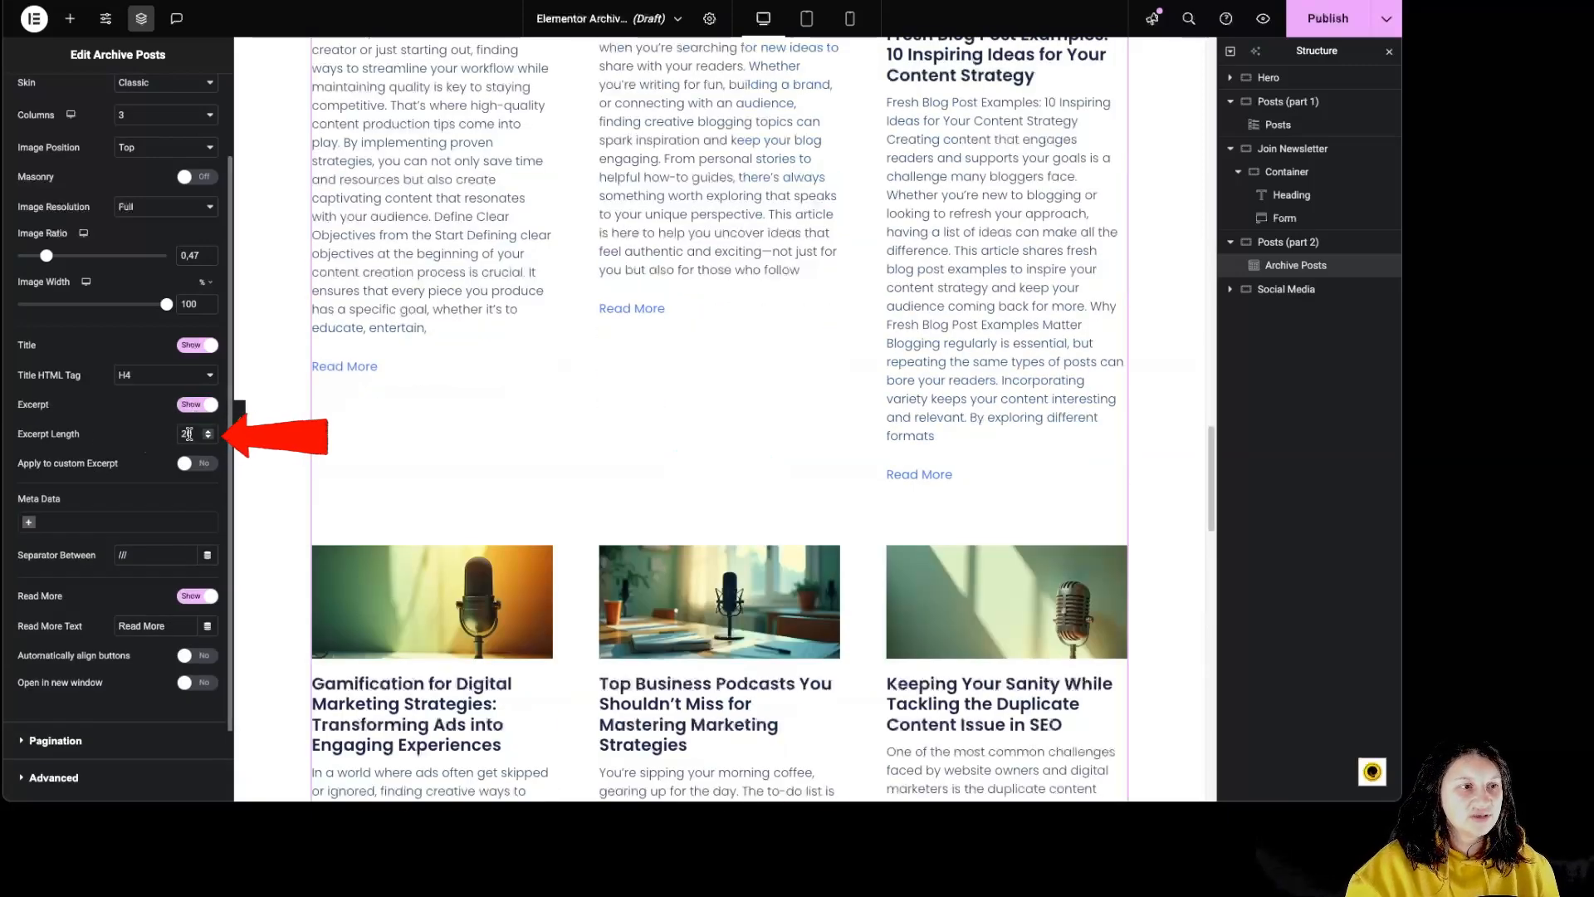
- Add the Date and Author items to the archive posts' meta data
{"action": "scroll", "coordinate": [100, 465], "scroll_direction": "down", "scroll_amount": 1}
{"action": "left_click", "coordinate": [29, 499]}
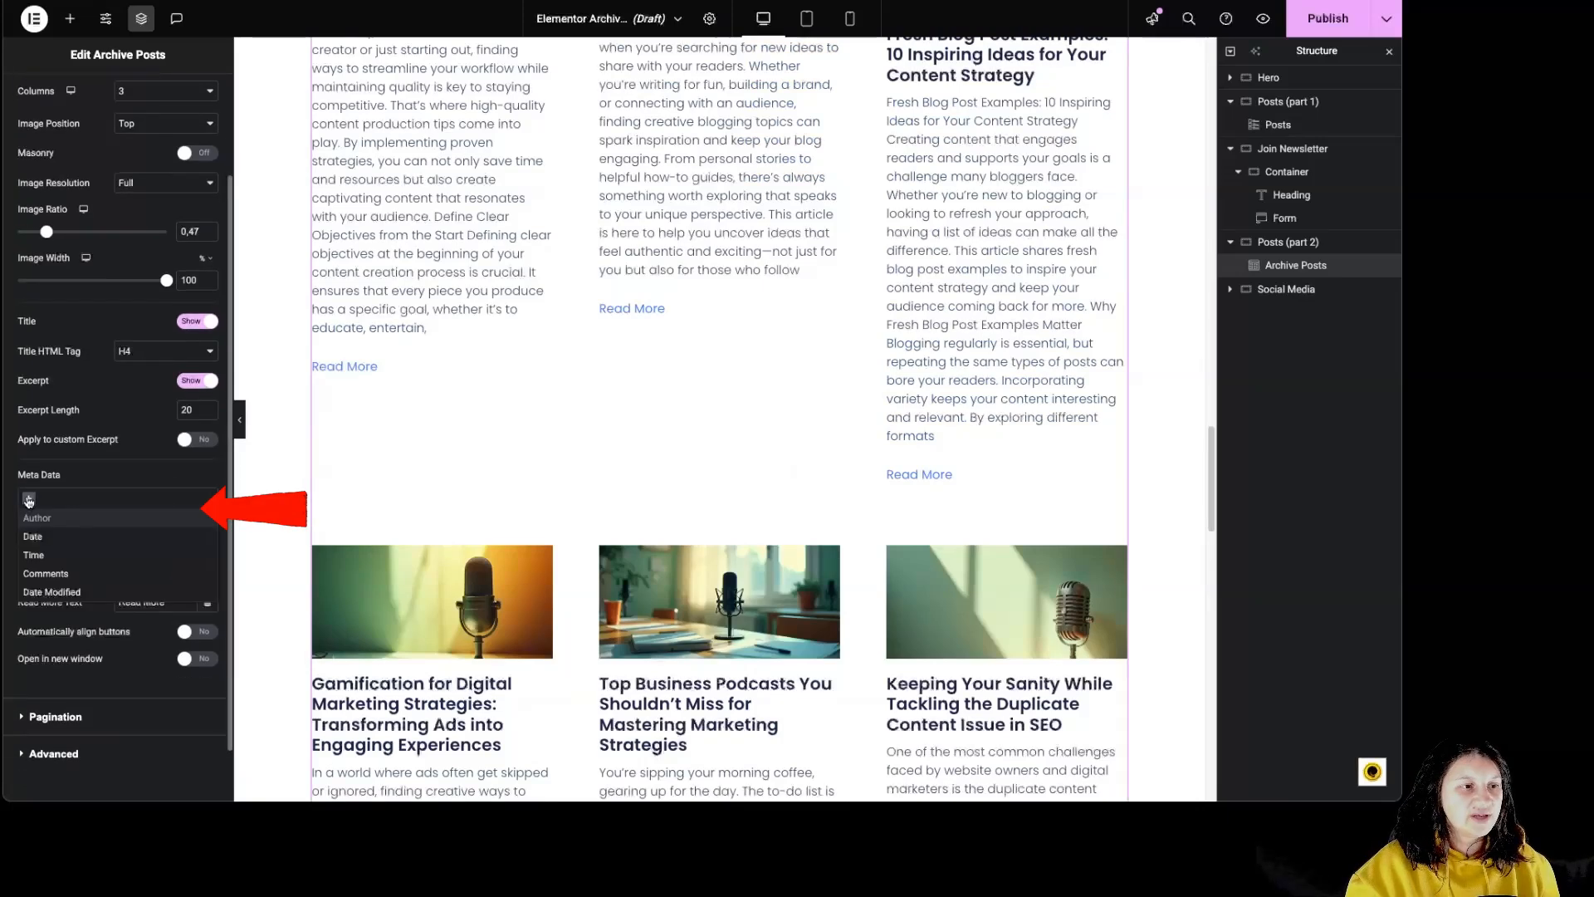
{"action": "left_click", "coordinate": [33, 536]}
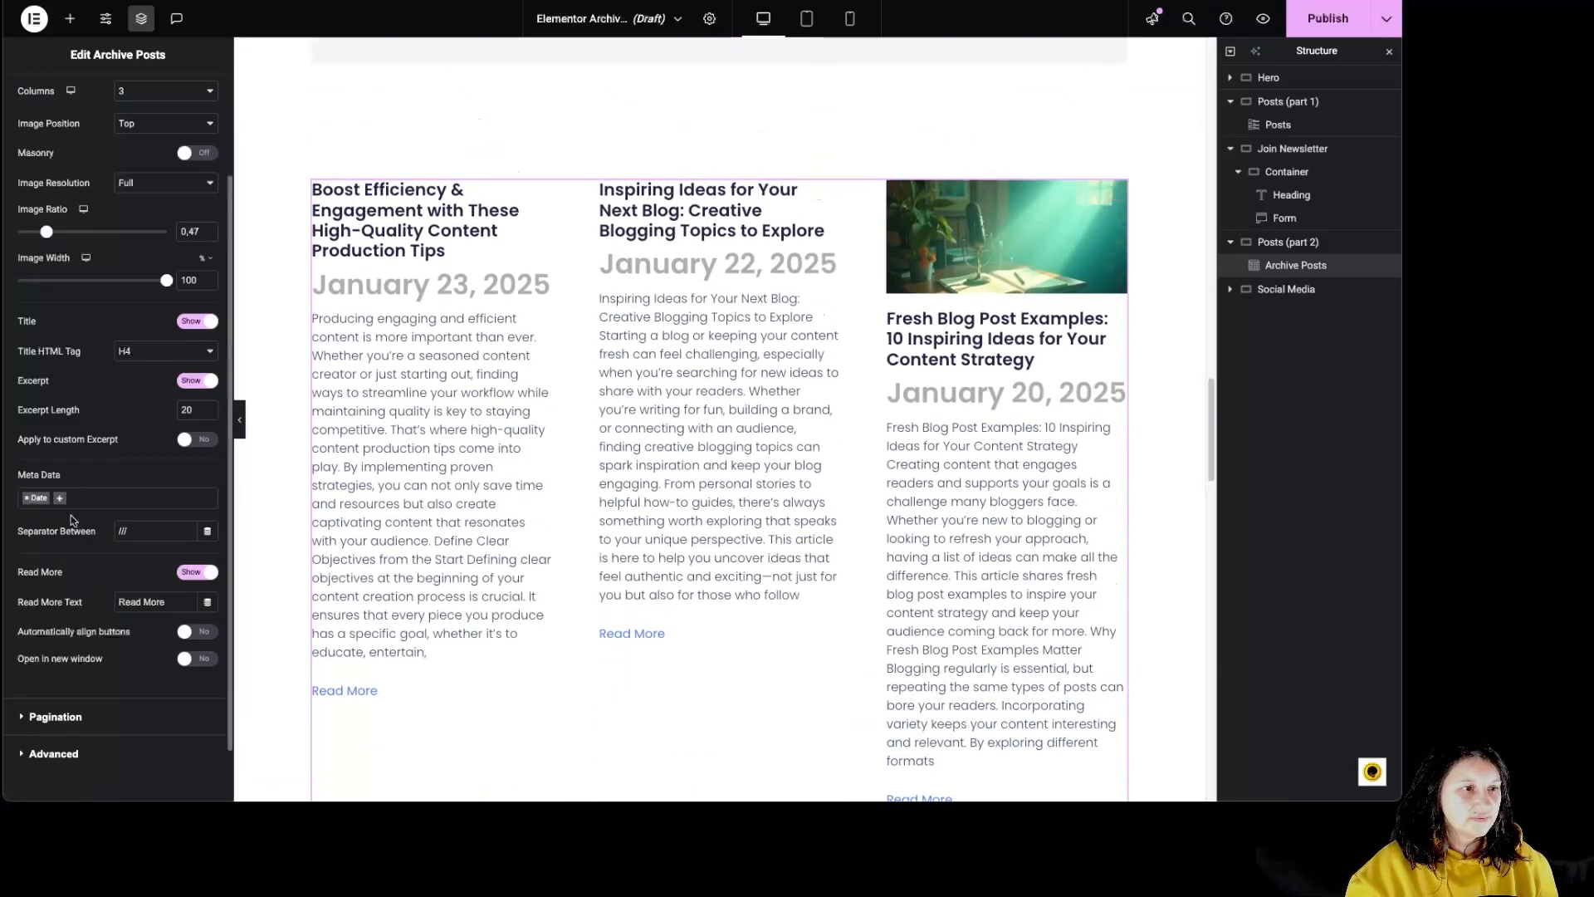
{"action": "left_click", "coordinate": [65, 497]}
{"action": "left_click", "coordinate": [50, 521]}
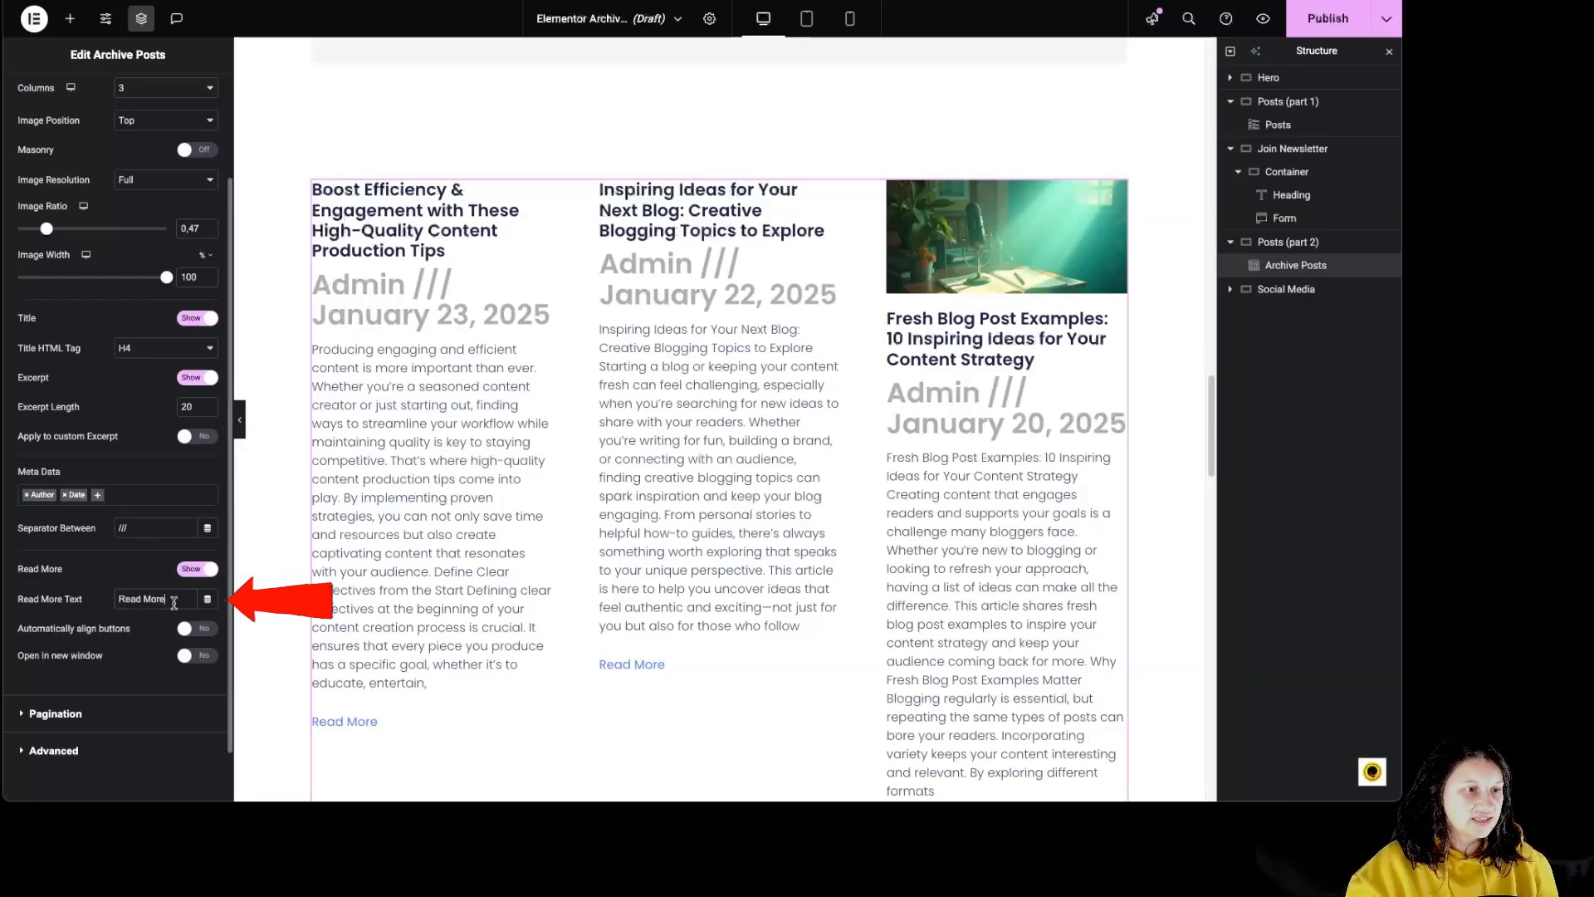
- Turn on automatic alignment of the Read More buttons and have the links open in a new window
{"action": "left_click", "coordinate": [193, 628]}
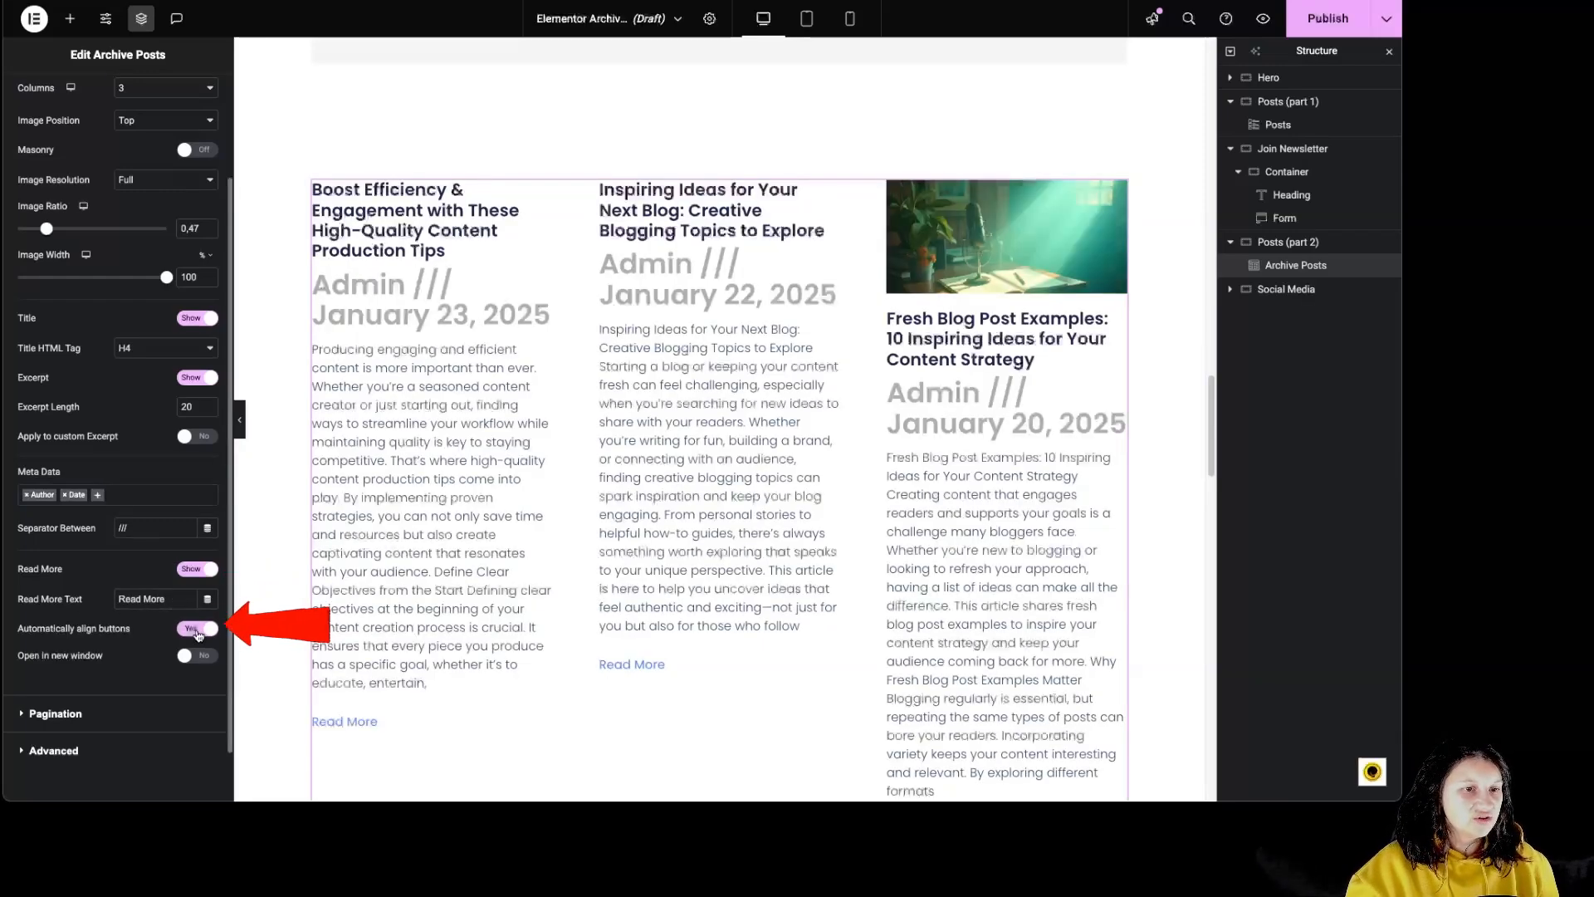
{"action": "scroll", "coordinate": [524, 666], "scroll_direction": "down", "scroll_amount": 5}
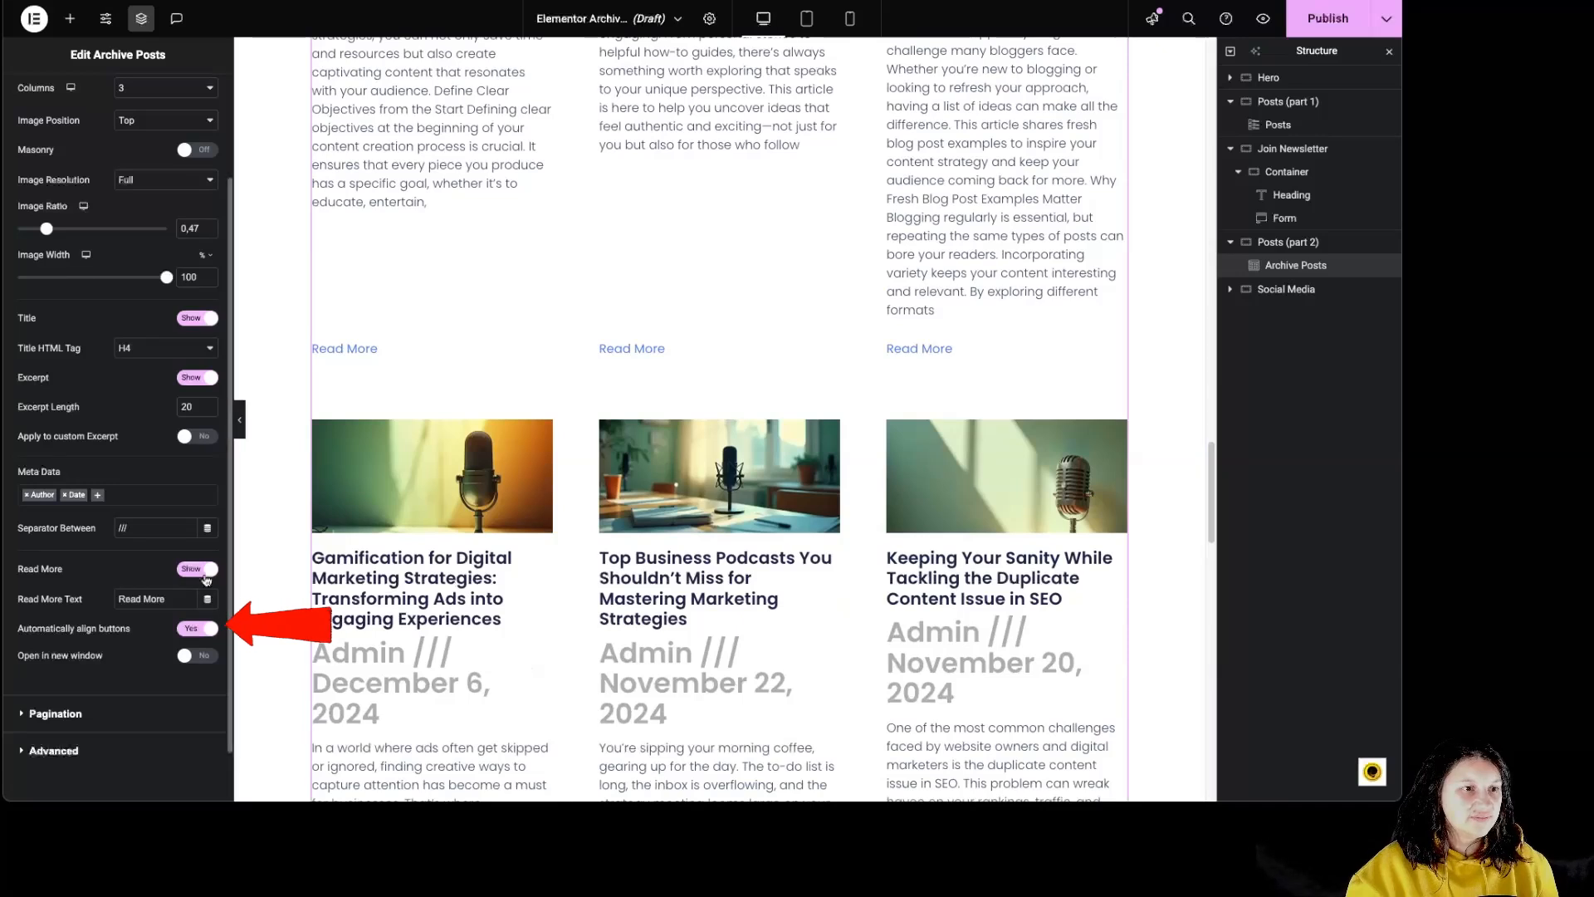
{"action": "left_click", "coordinate": [193, 658]}
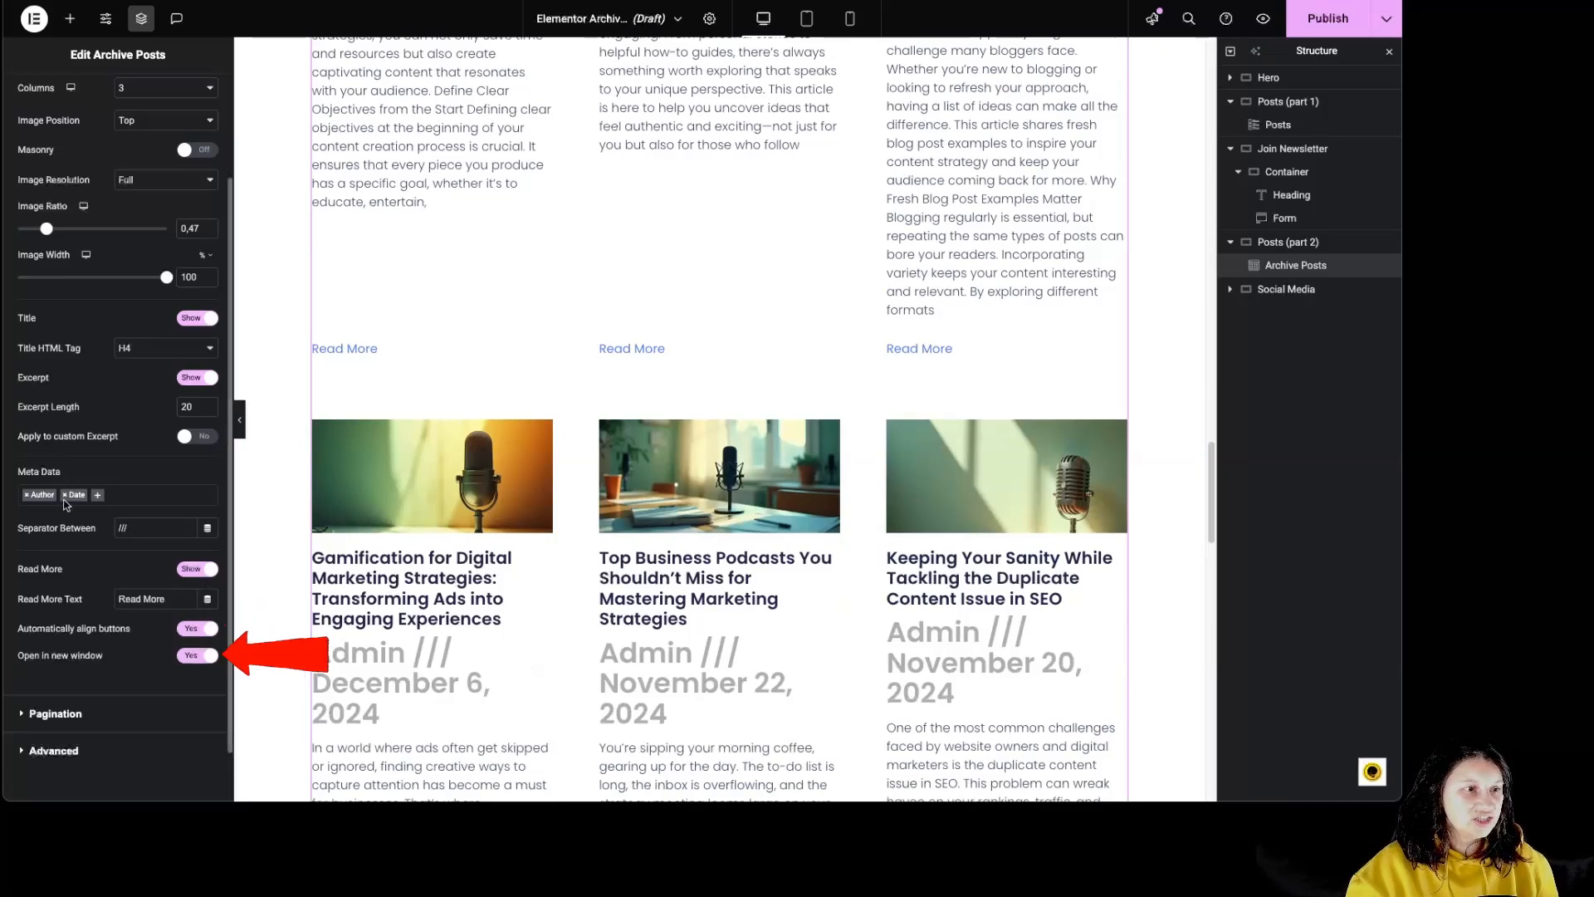
- Remove Date and Author from the archive posts' meta data
{"action": "left_click", "coordinate": [62, 498]}
{"action": "left_click", "coordinate": [66, 495]}
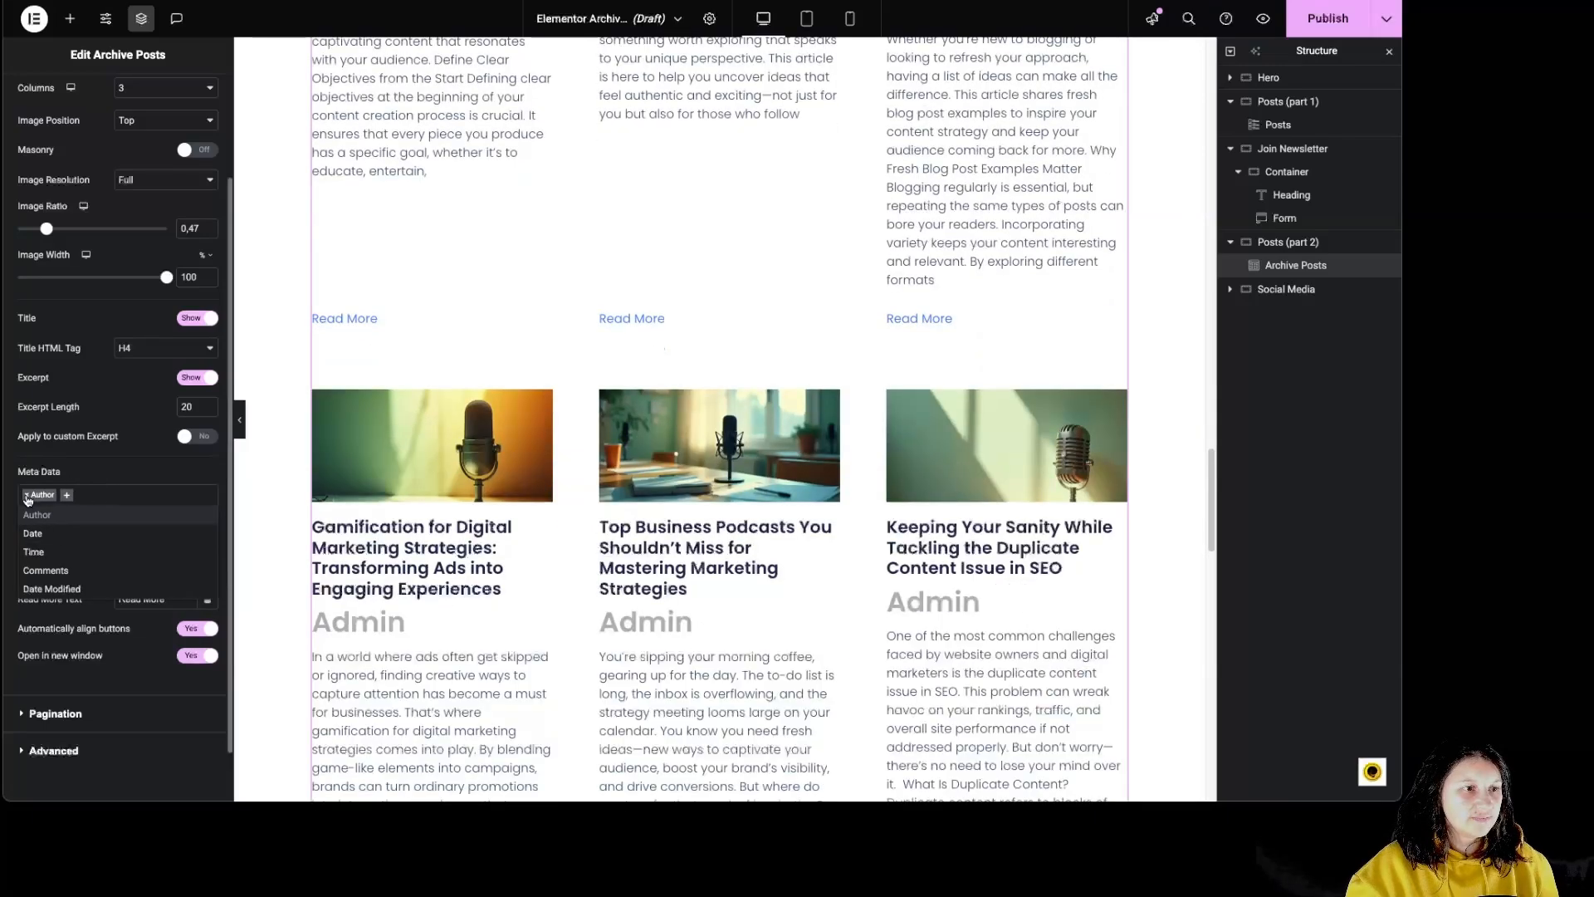
{"action": "left_click", "coordinate": [26, 495]}
- Try the Numbers and Previous/Next pagination types on the archive posts, and settle on Numbers + Previous/Next
{"action": "left_click", "coordinate": [101, 690]}
{"action": "left_click", "coordinate": [101, 712]}
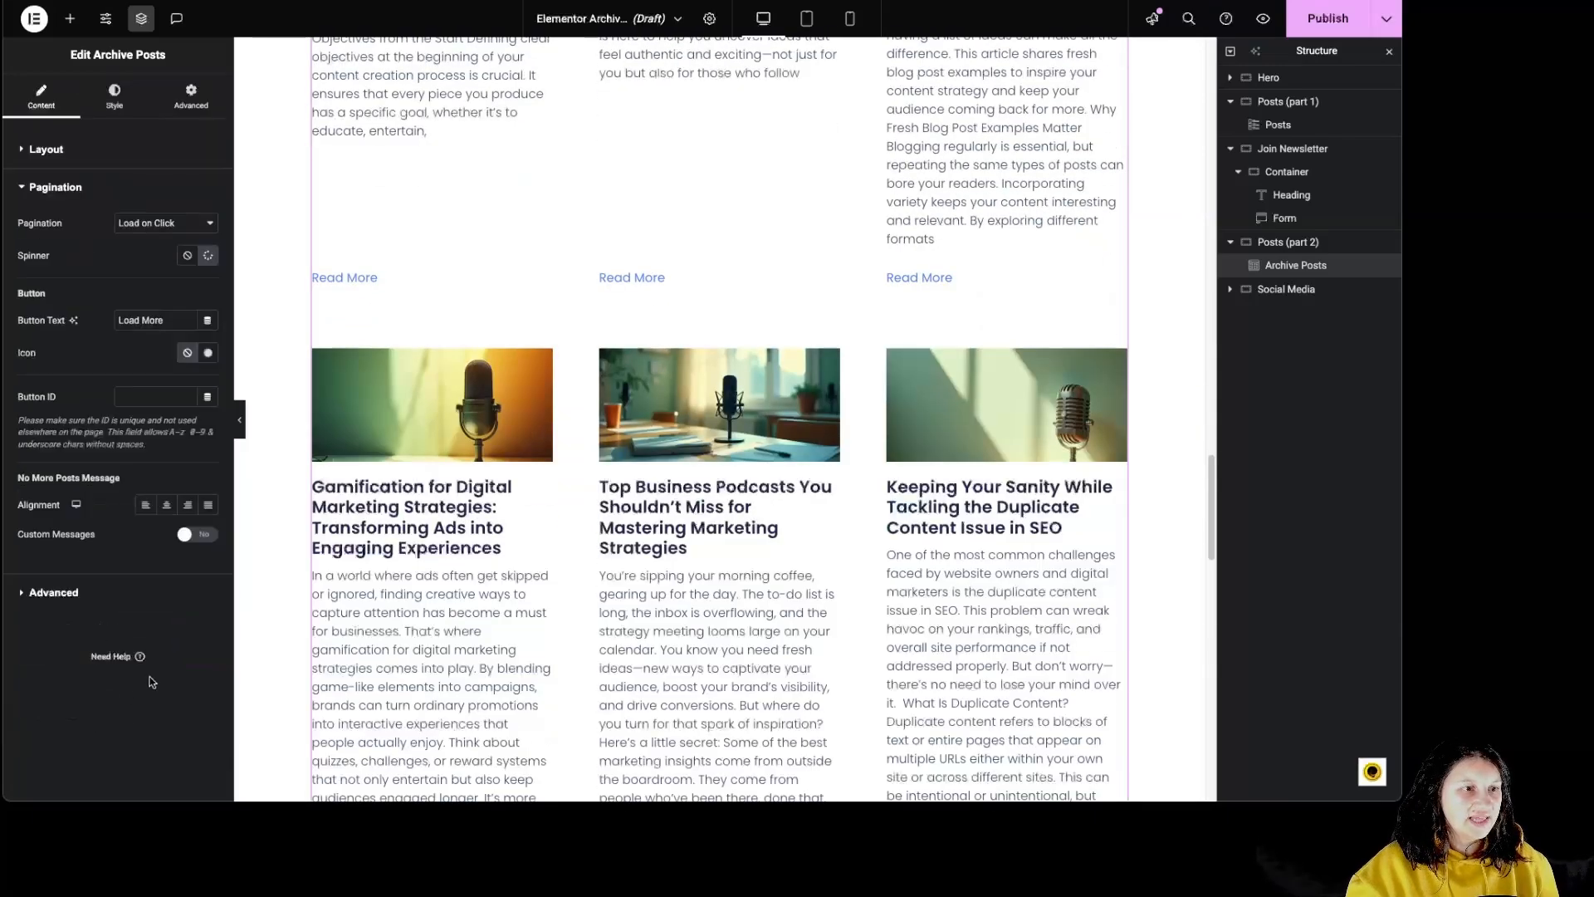
{"action": "scroll", "coordinate": [581, 581], "scroll_direction": "down", "scroll_amount": 8}
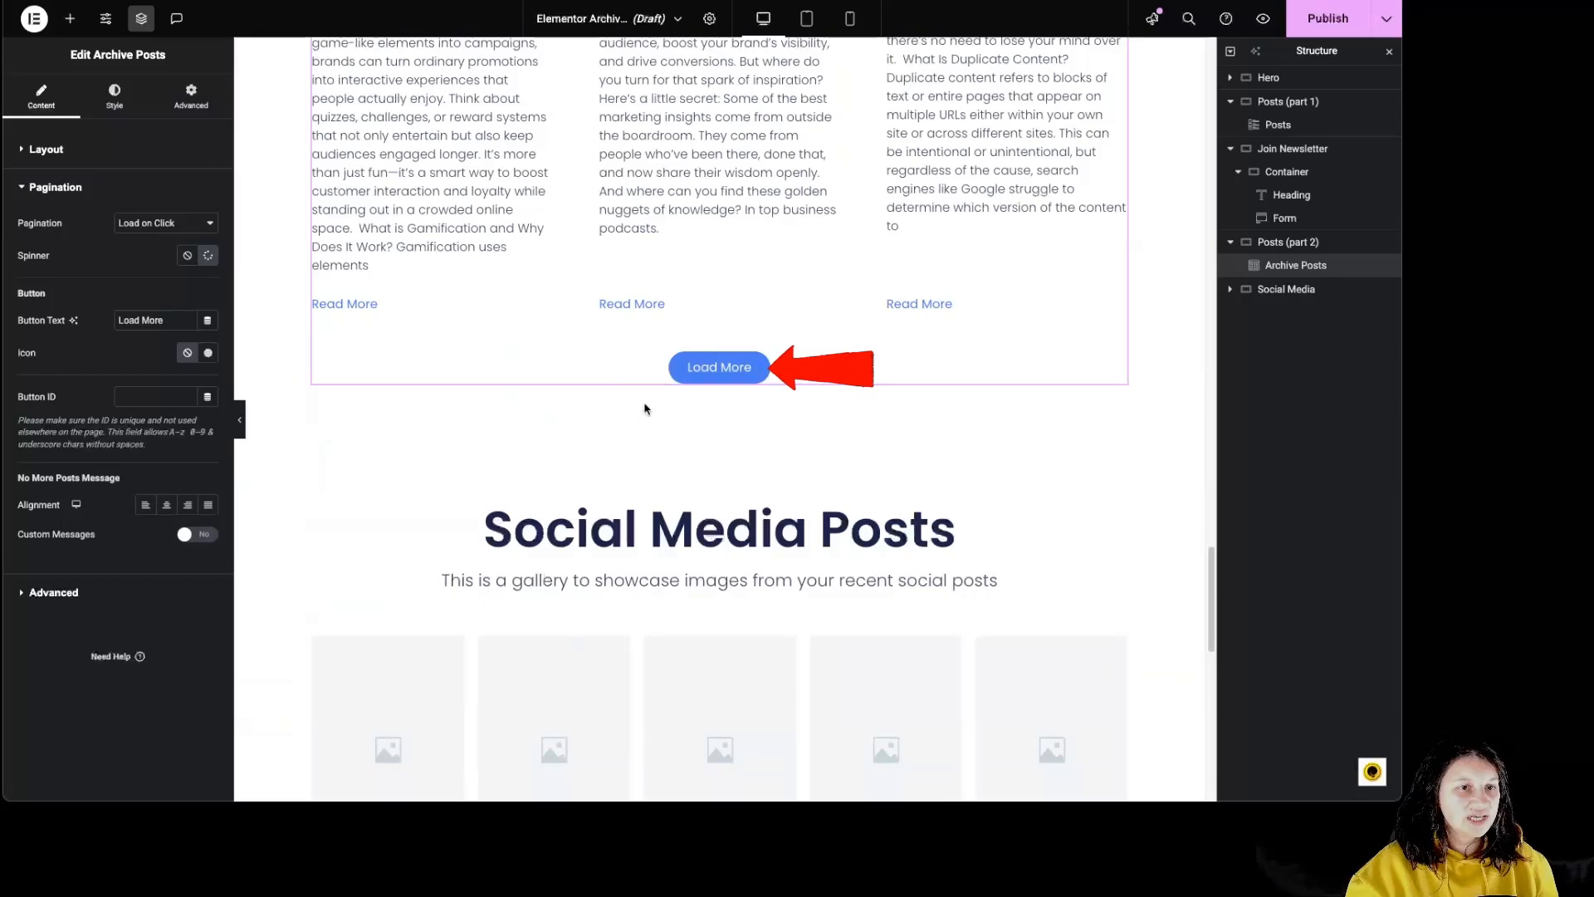
{"action": "left_click", "coordinate": [139, 219]}
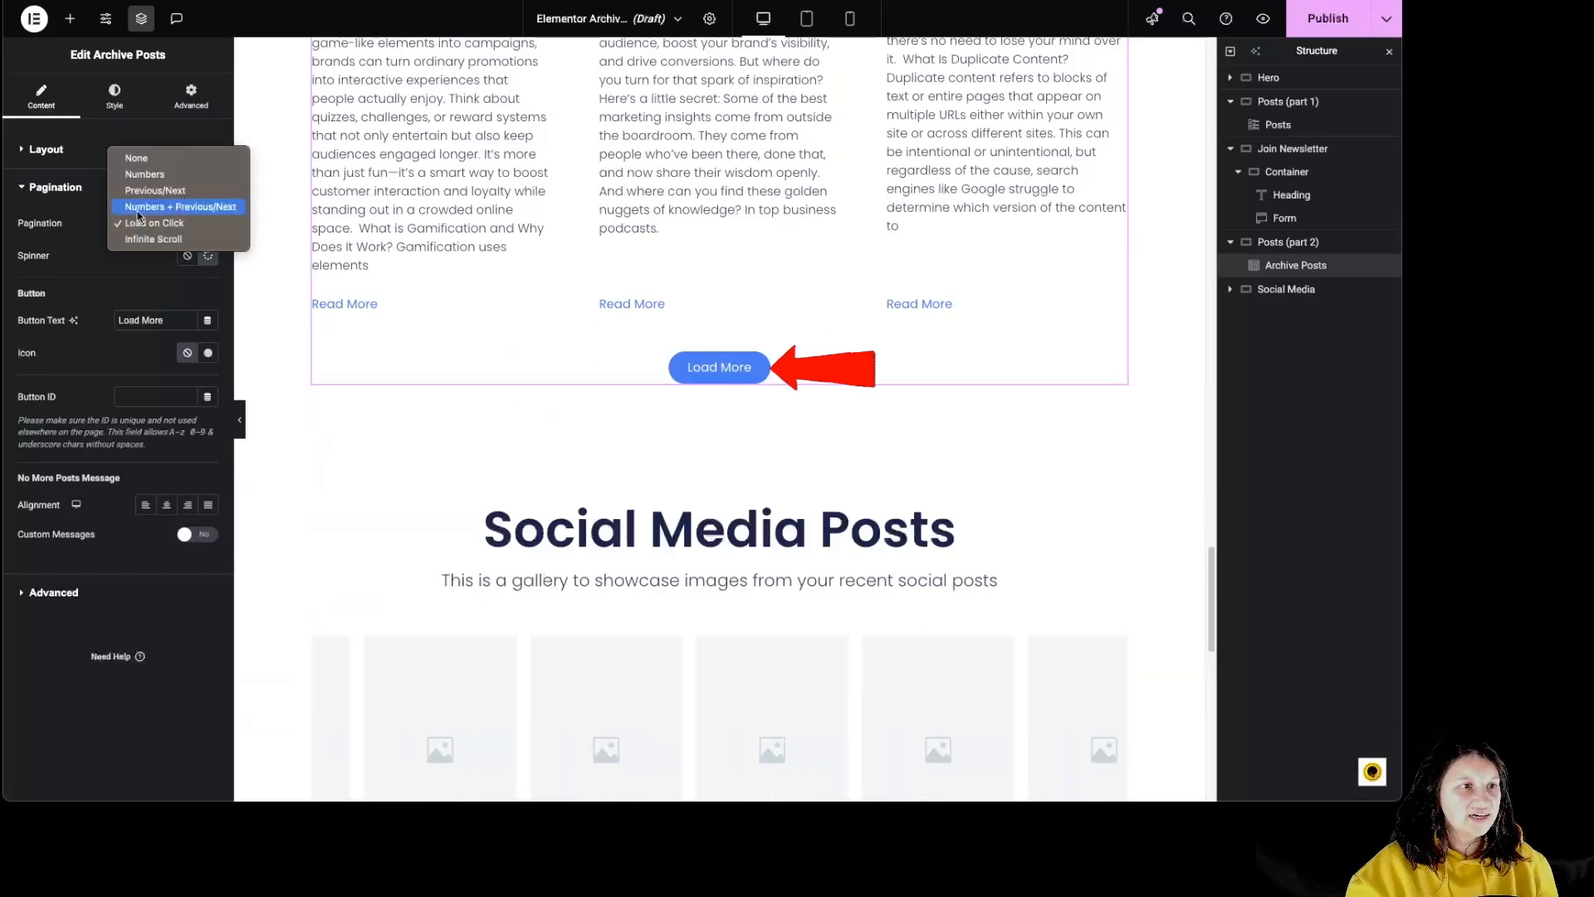
{"action": "left_click", "coordinate": [162, 175]}
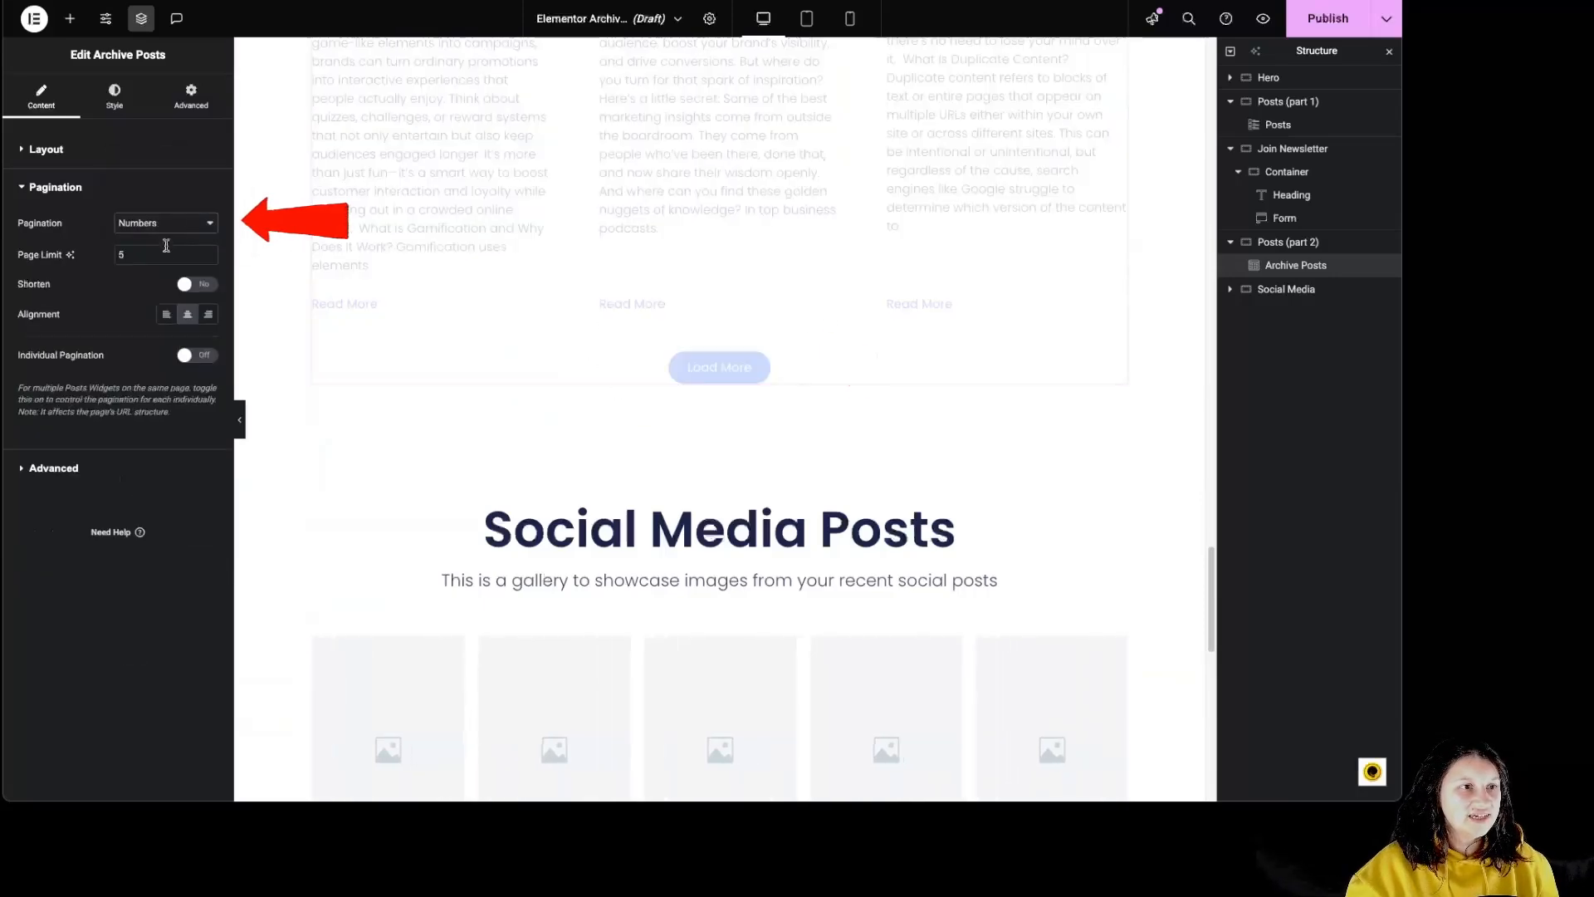
{"action": "left_click", "coordinate": [161, 230]}
{"action": "left_click", "coordinate": [161, 241]}
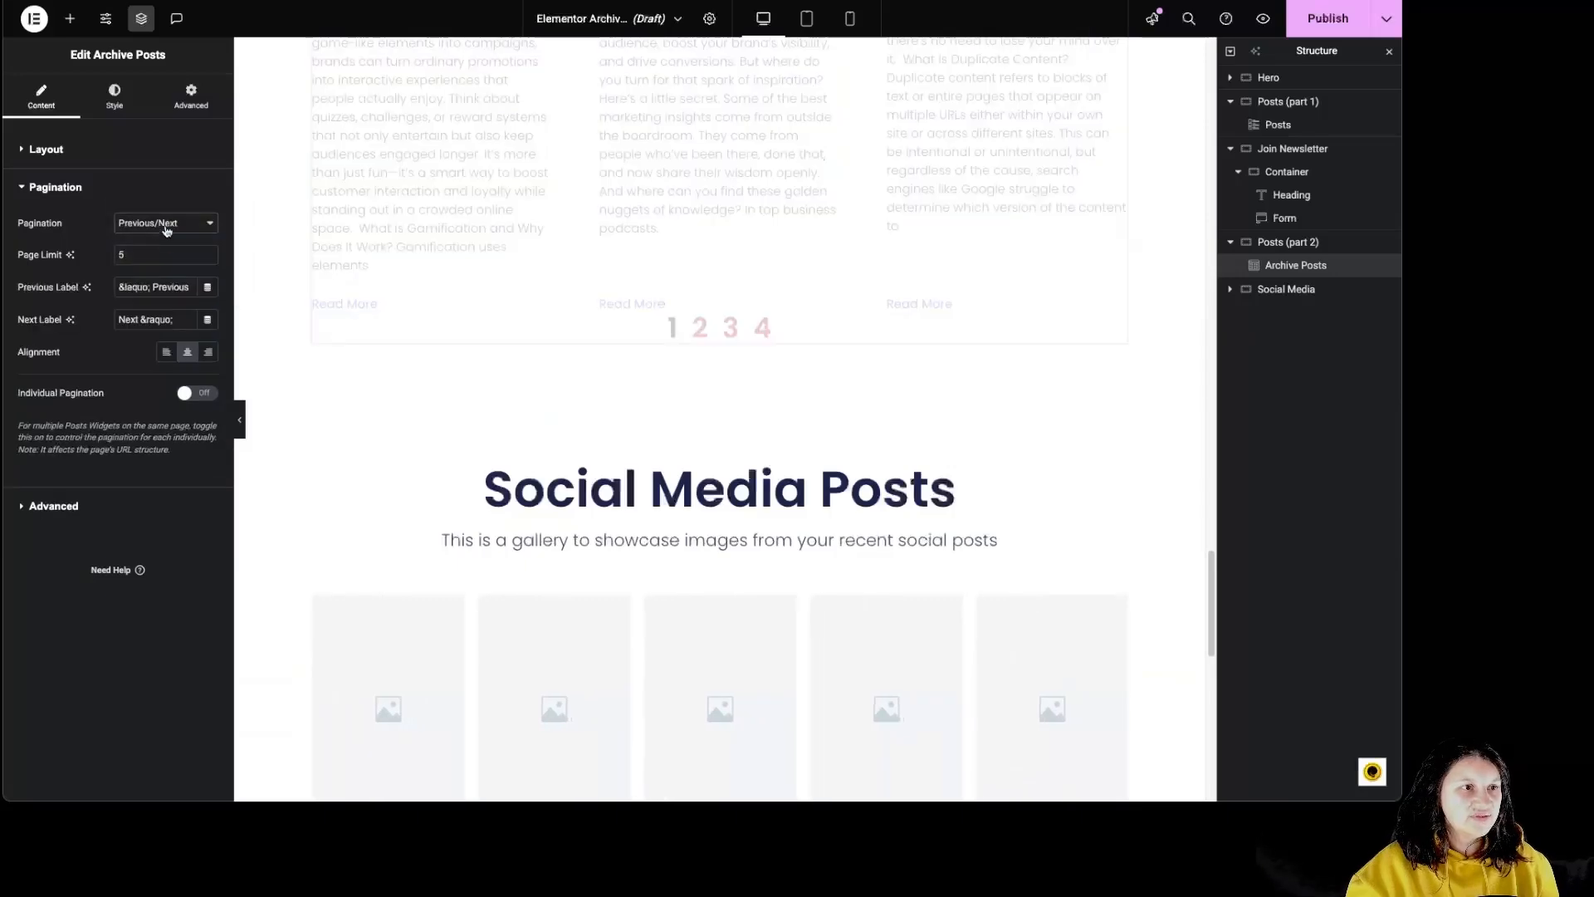
{"action": "left_click", "coordinate": [162, 226]}
{"action": "left_click", "coordinate": [164, 239]}
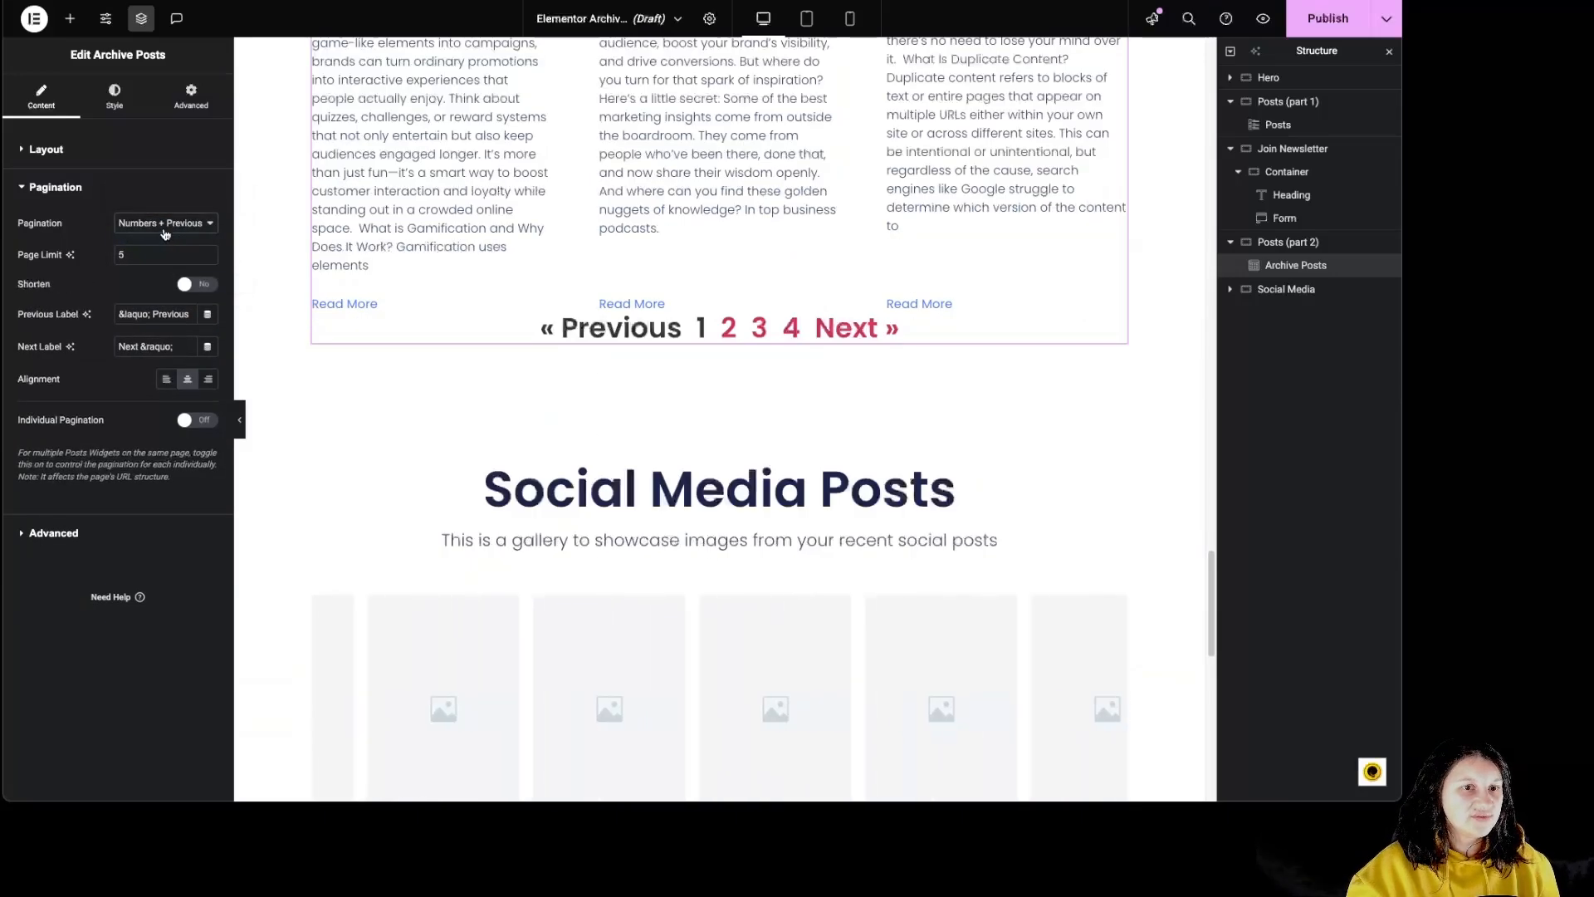
{"action": "left_click", "coordinate": [170, 226]}
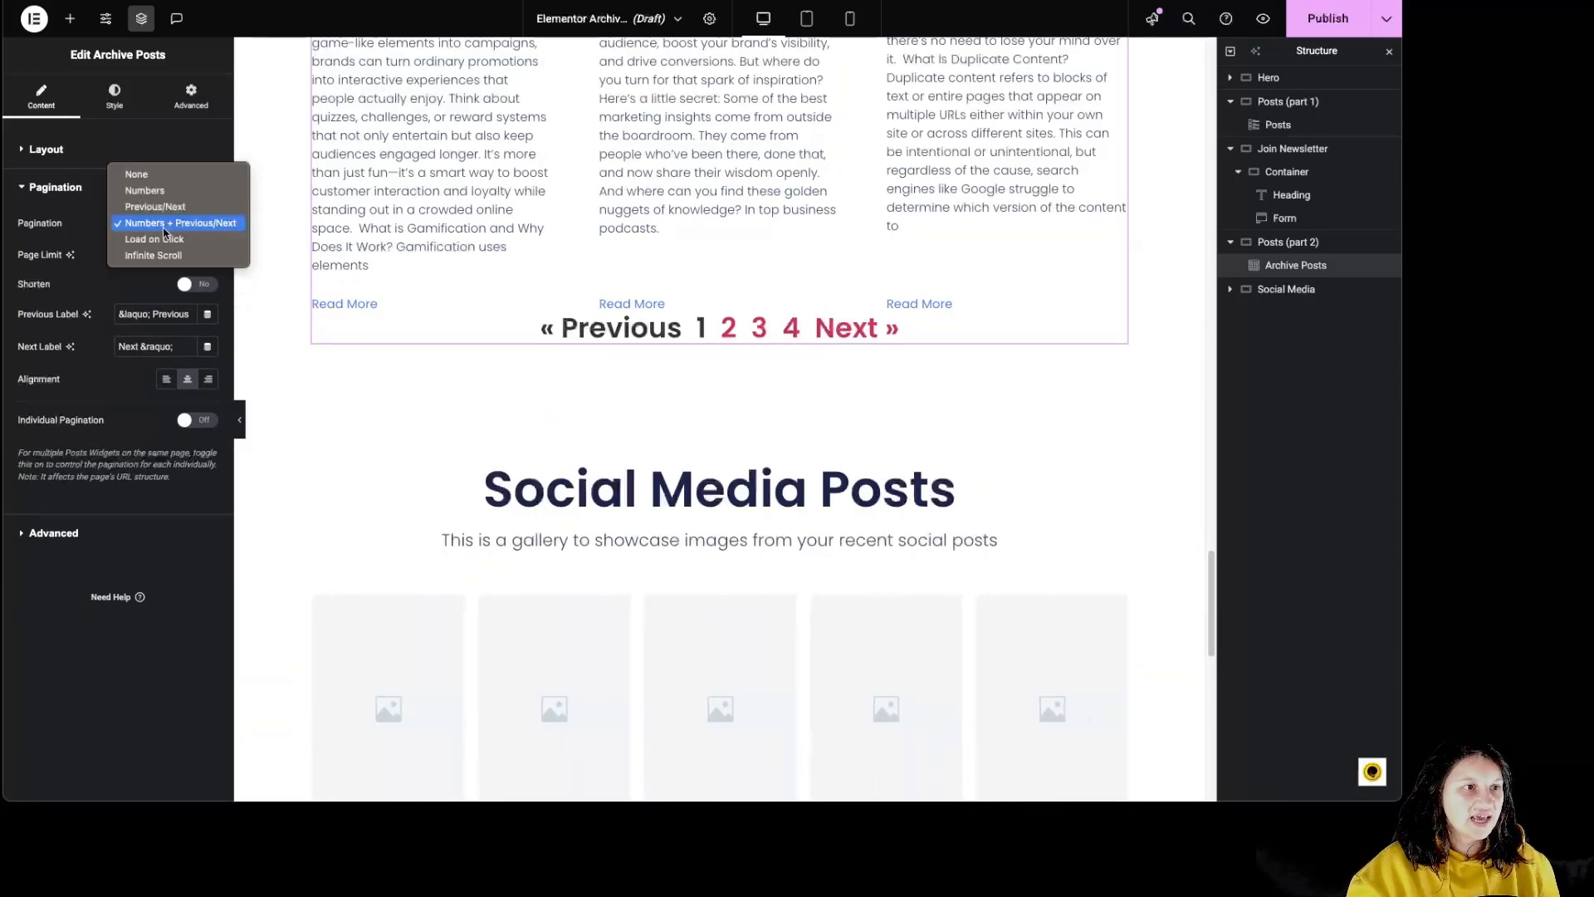
{"action": "left_click", "coordinate": [83, 296]}
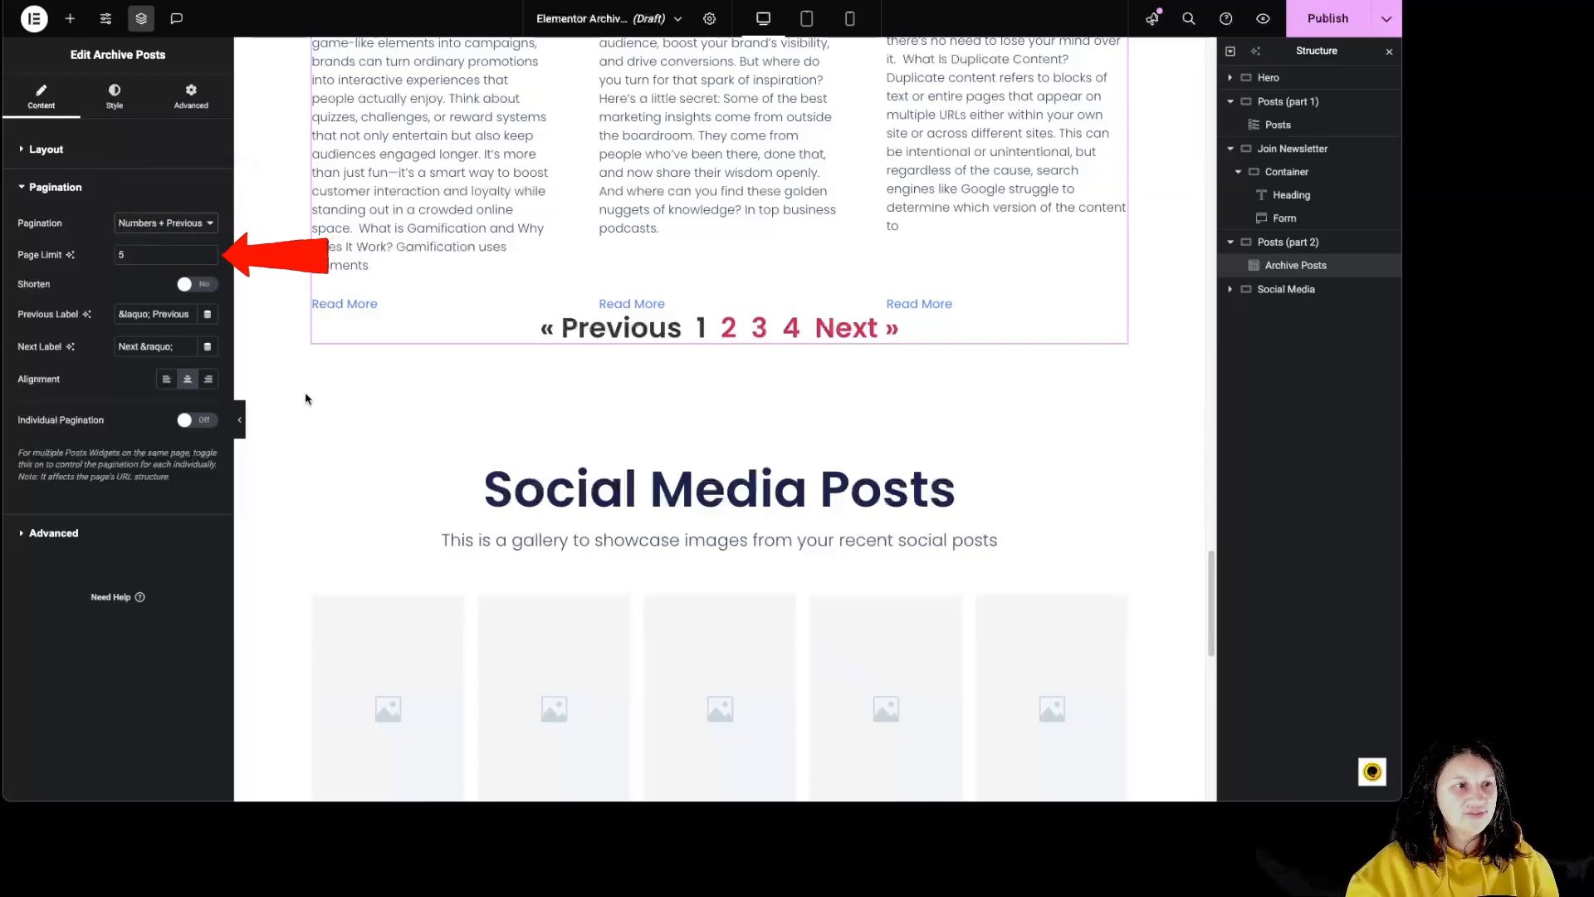
- Try the Shorten option and the left and right alignments on the pagination, and return it to center
{"action": "left_click", "coordinate": [201, 286]}
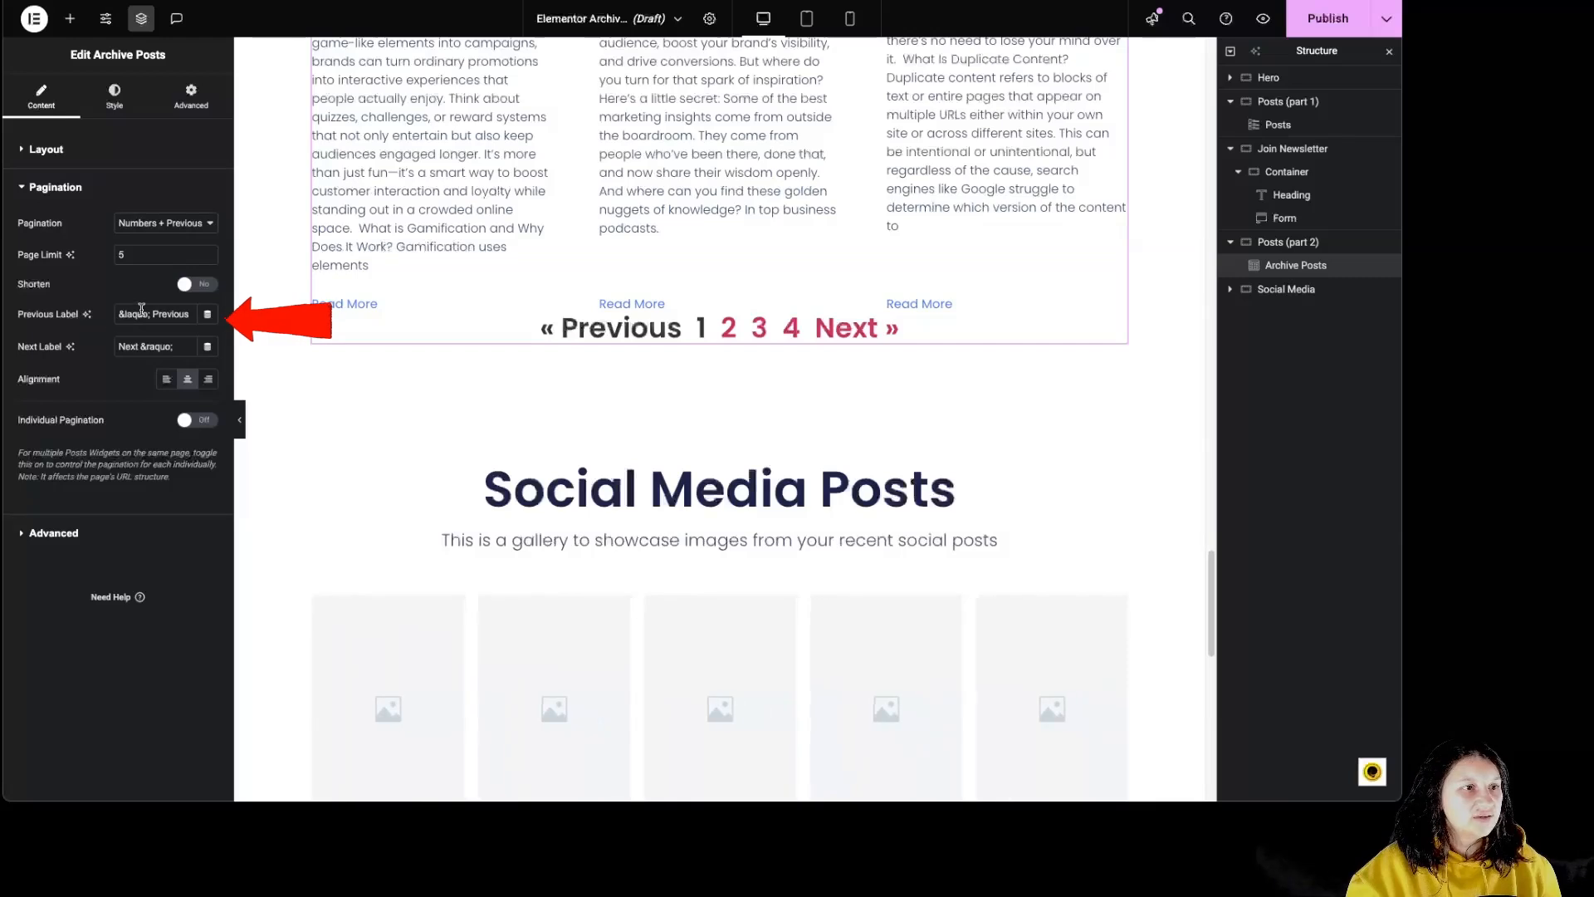
{"action": "left_click", "coordinate": [166, 380]}
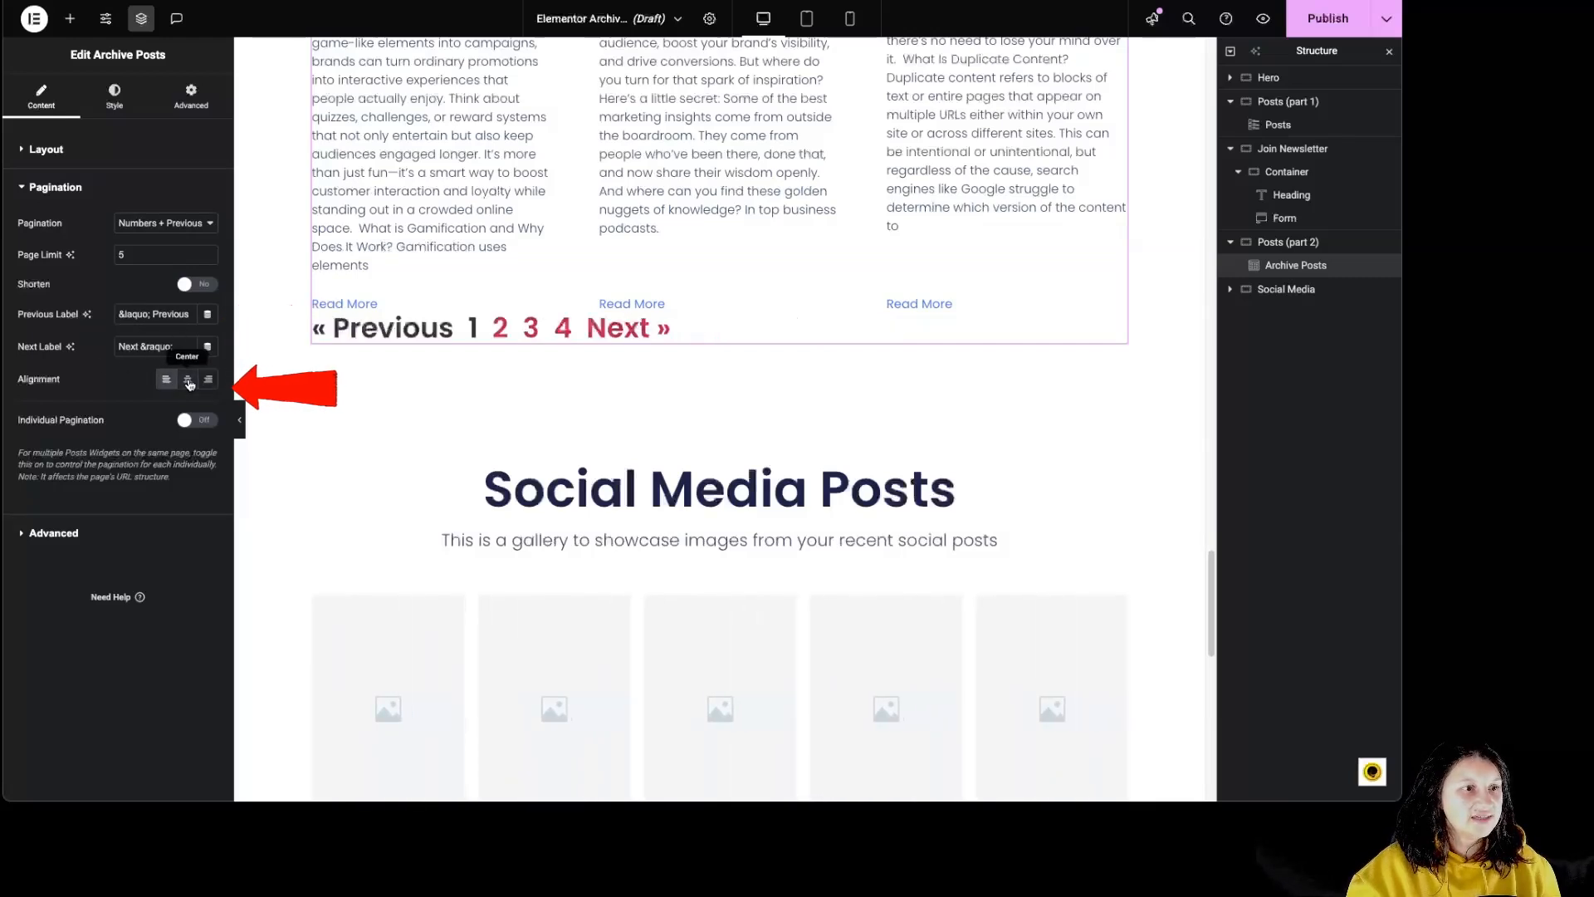
{"action": "left_click", "coordinate": [188, 380]}
{"action": "left_click", "coordinate": [209, 381]}
{"action": "left_click", "coordinate": [187, 380]}
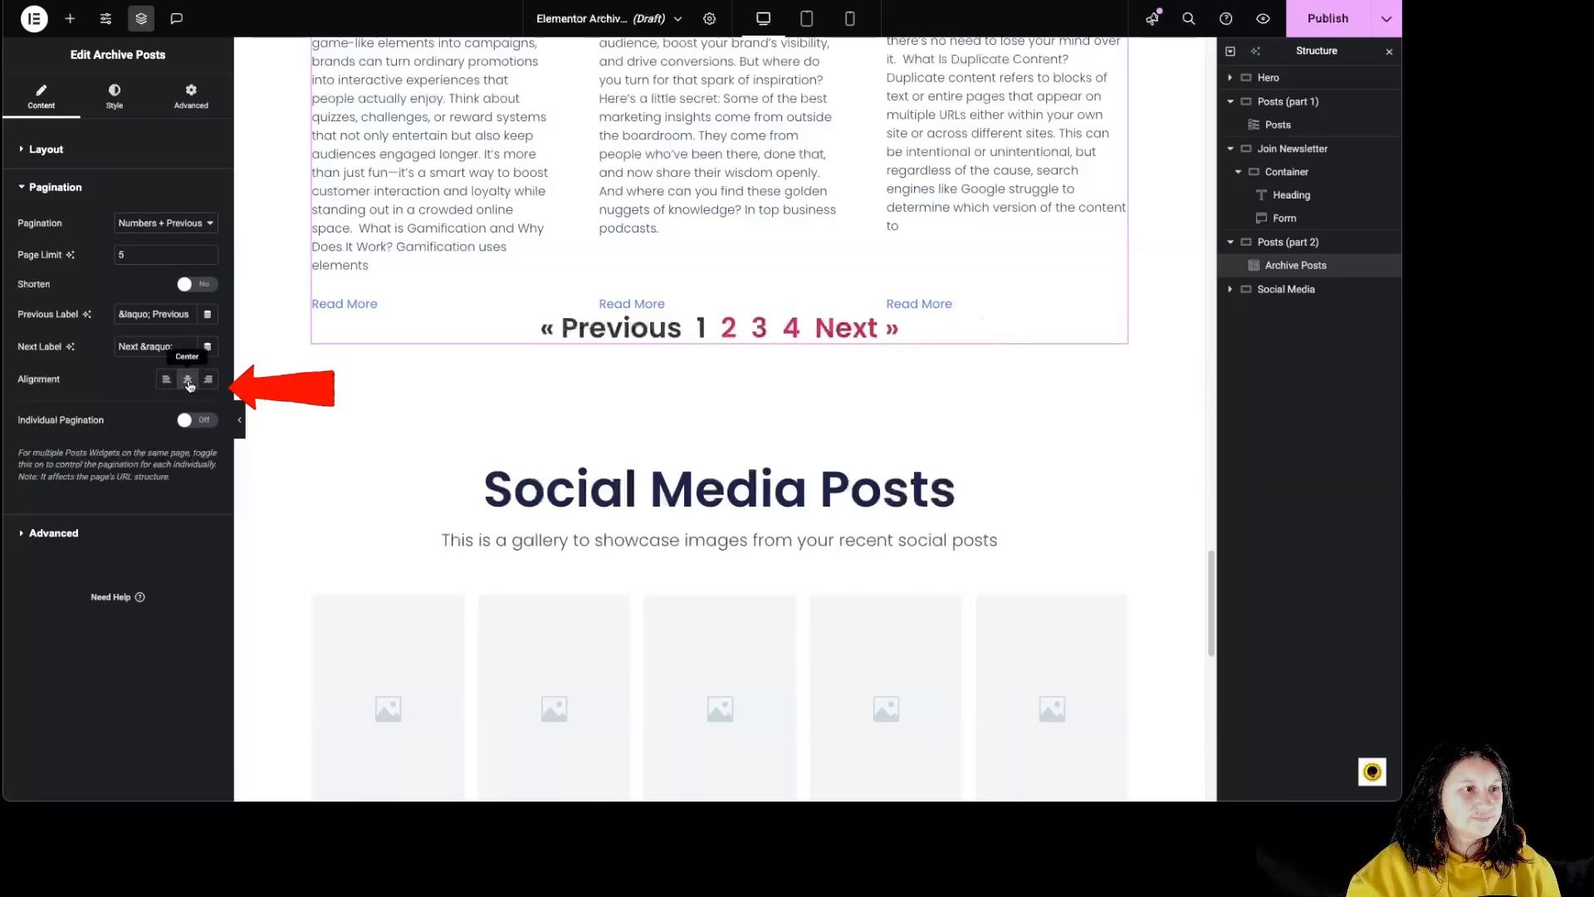
- Try Individual Pagination, switch it off again, and view the Nothing Found Message setting
{"action": "left_click", "coordinate": [204, 421]}
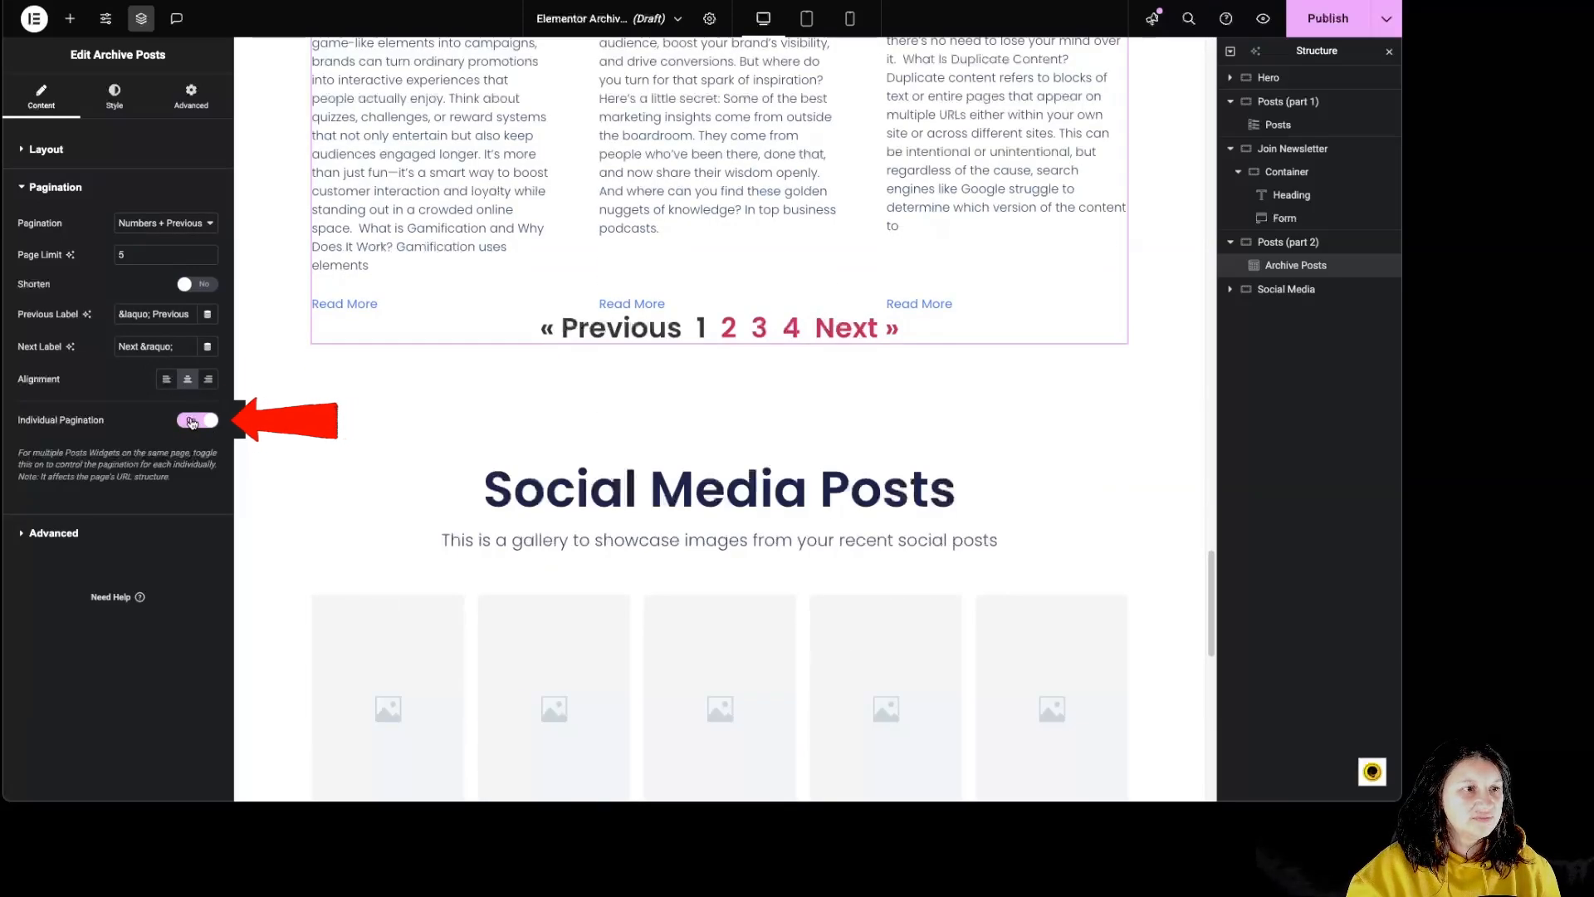
{"action": "left_click", "coordinate": [192, 421]}
{"action": "left_click", "coordinate": [54, 533]}
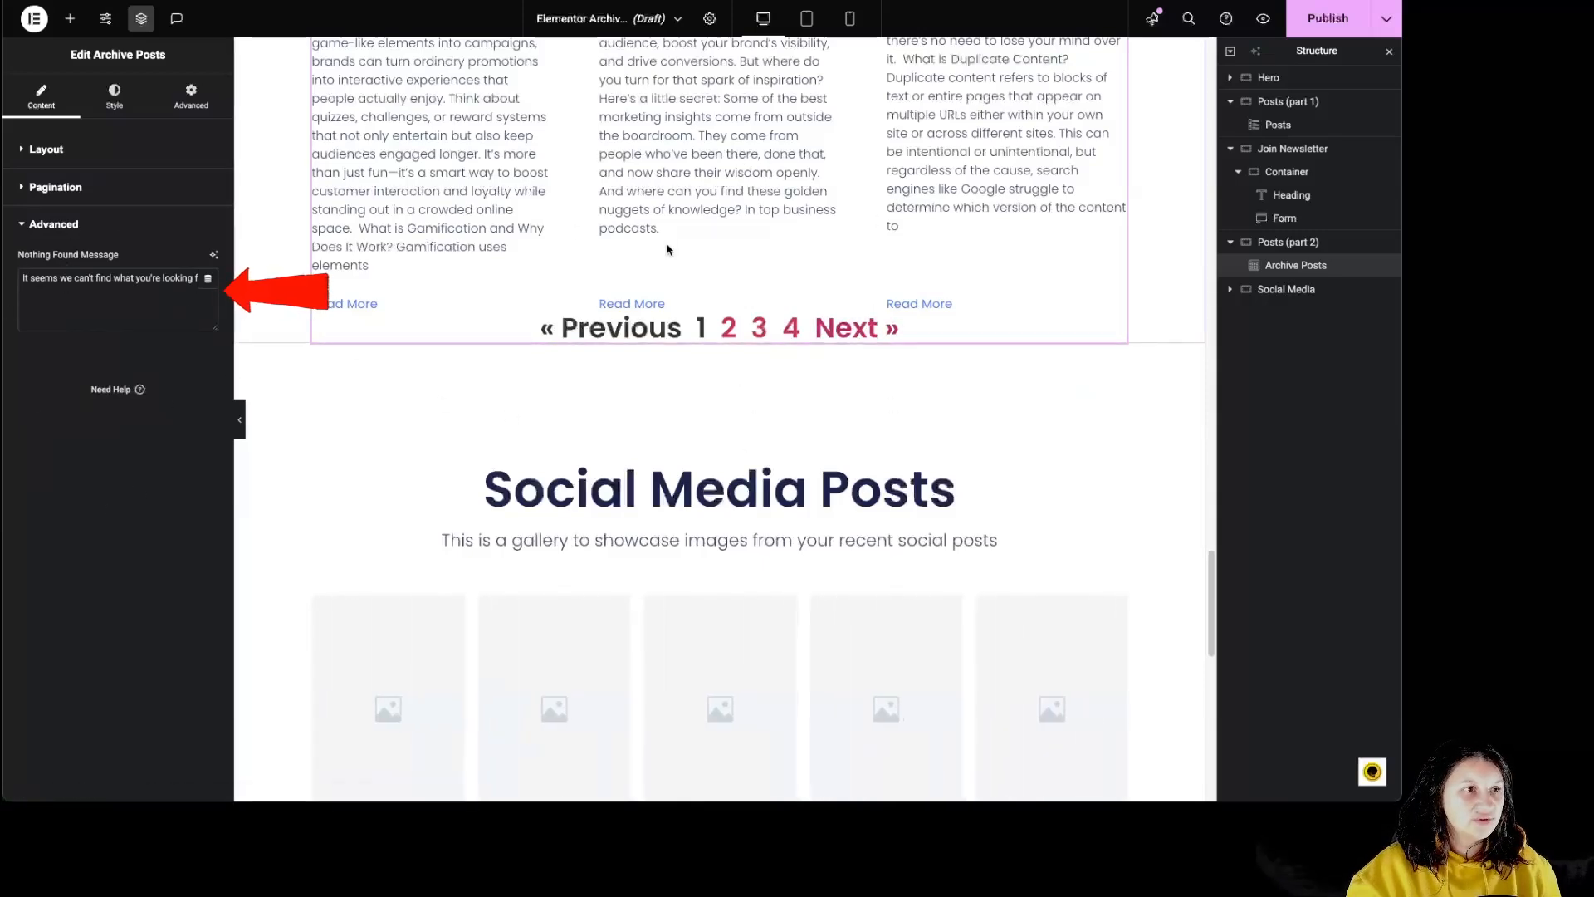
- Set the archive posts' columns gap to 64 px and rows gap to 45 px, and left-align the content after trying center
{"action": "left_click", "coordinate": [134, 103]}
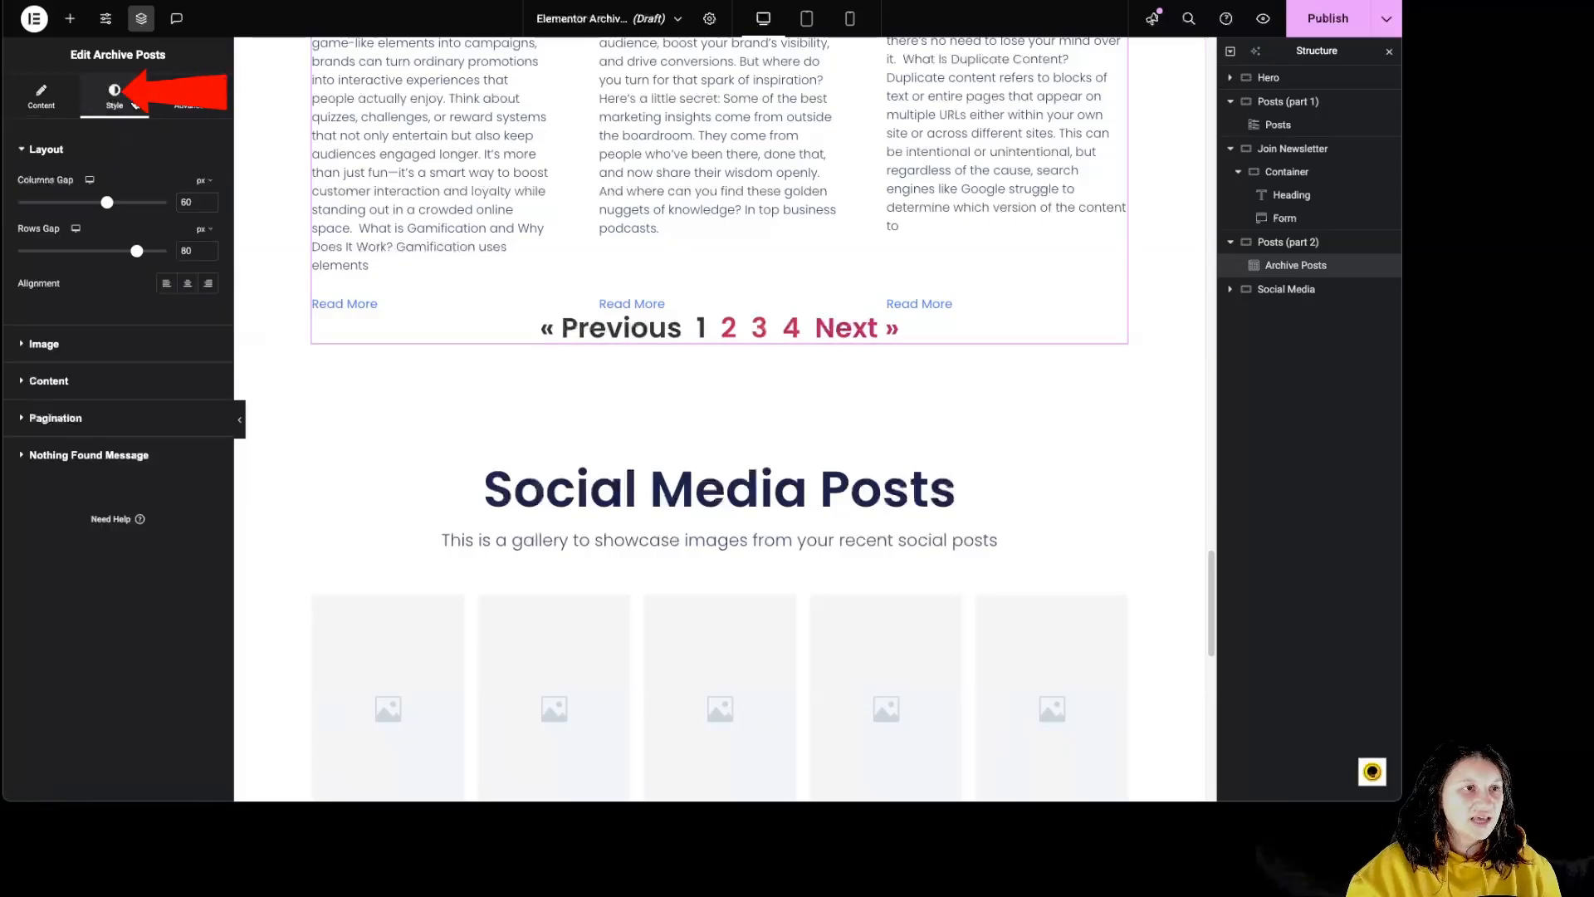
{"action": "scroll", "coordinate": [605, 345], "scroll_direction": "down", "scroll_amount": 3}
{"action": "scroll", "coordinate": [610, 347], "scroll_direction": "up", "scroll_amount": 8}
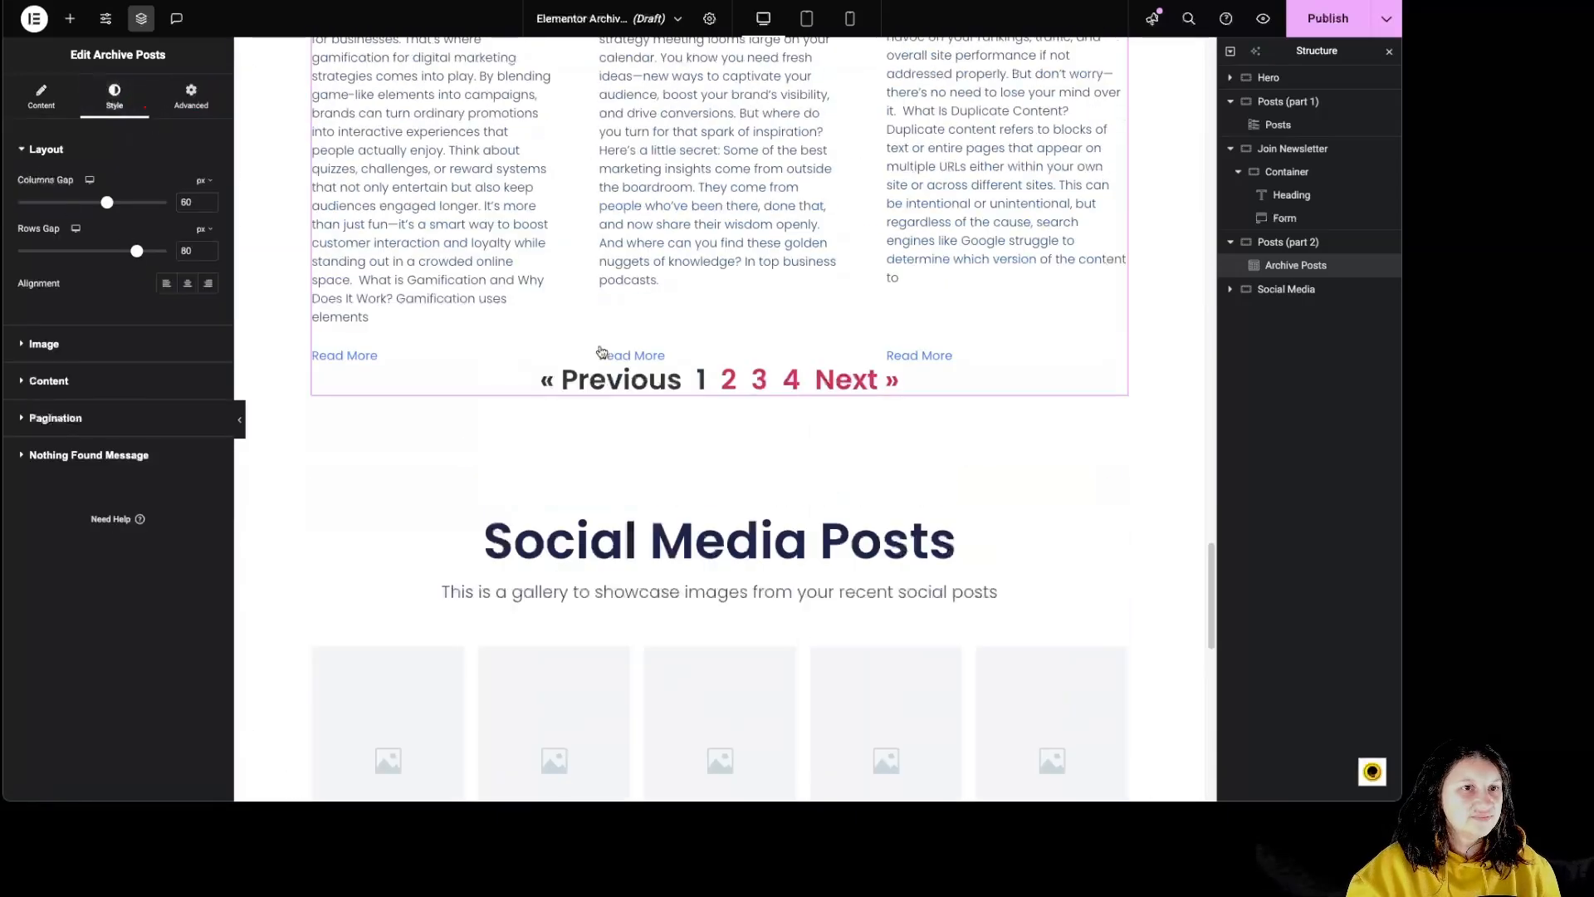
{"action": "scroll", "coordinate": [605, 353], "scroll_direction": "up", "scroll_amount": 4}
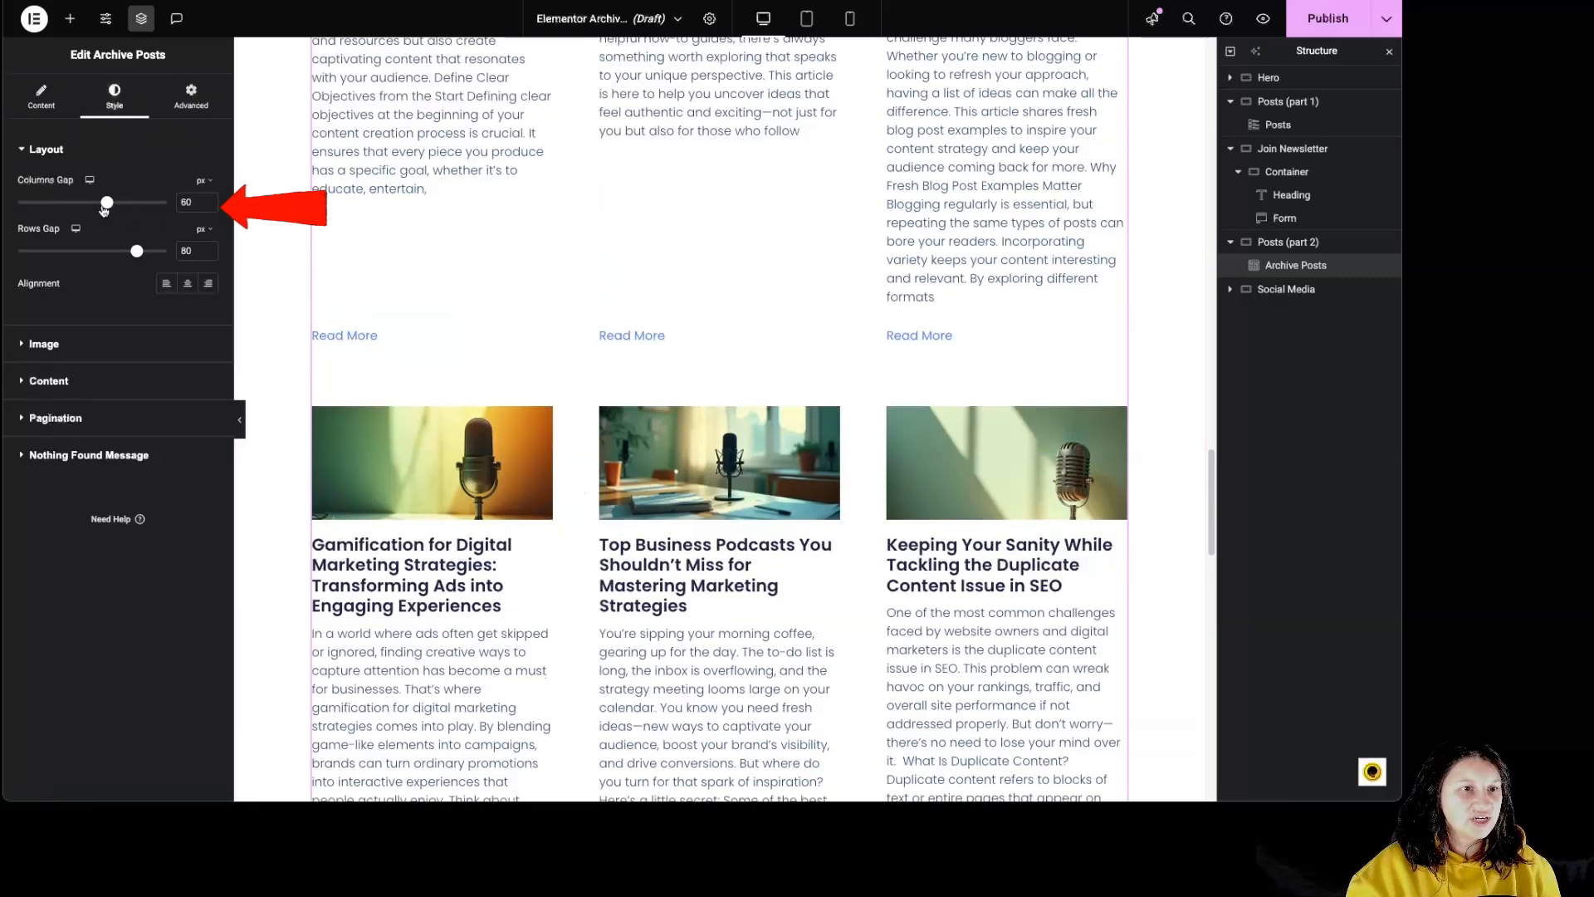
{"action": "left_click_drag", "start_coordinate": [106, 203], "coordinate": [84, 251]}
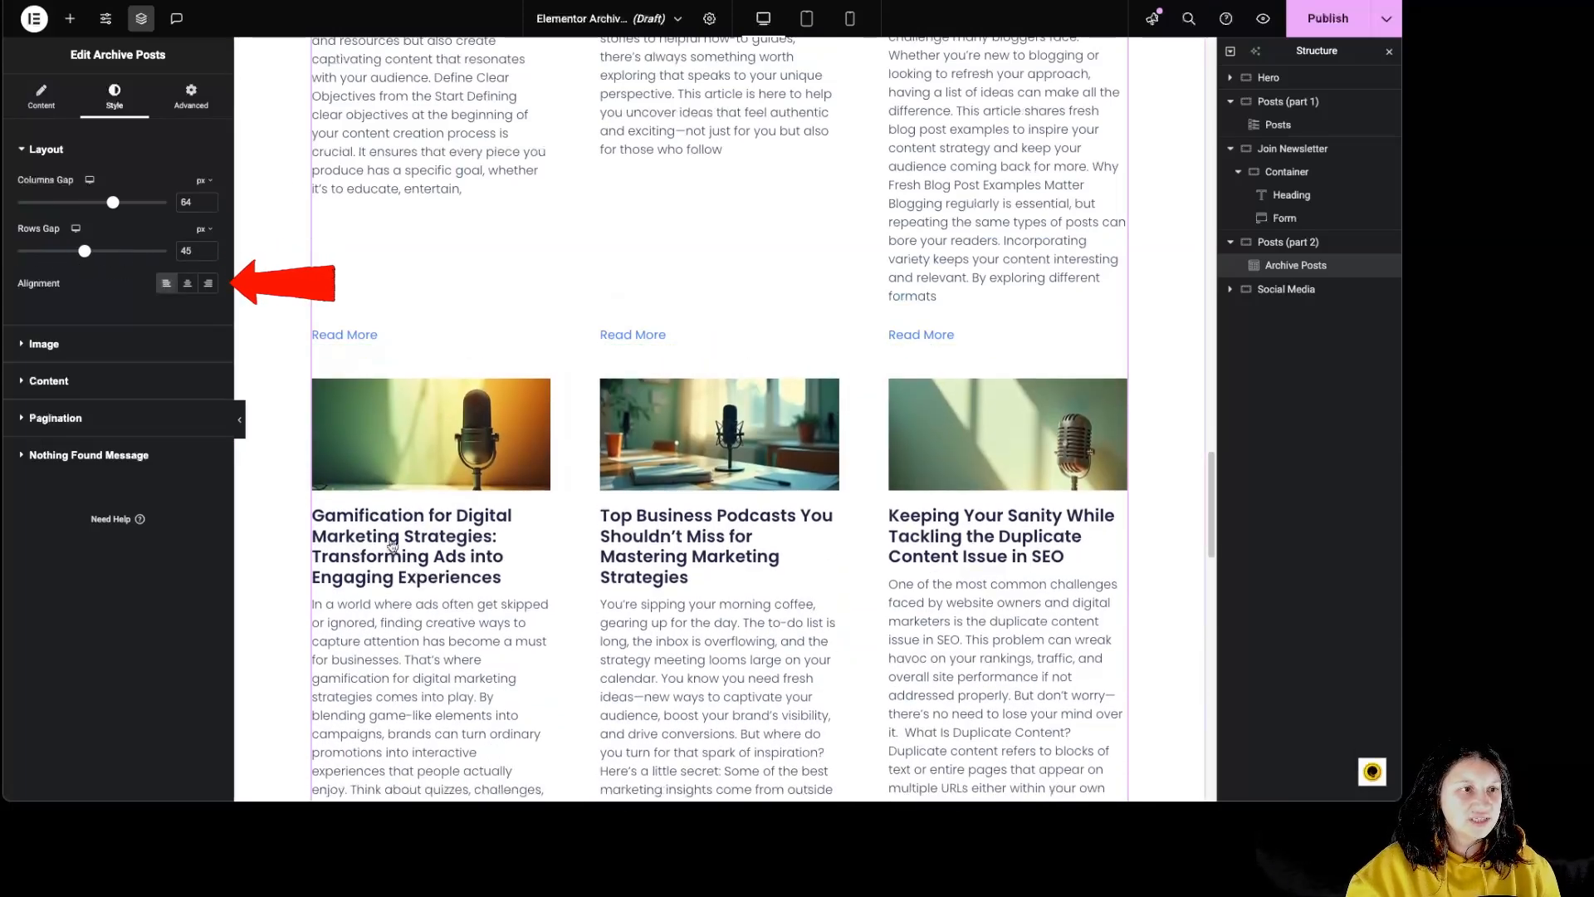
{"action": "left_click", "coordinate": [187, 283]}
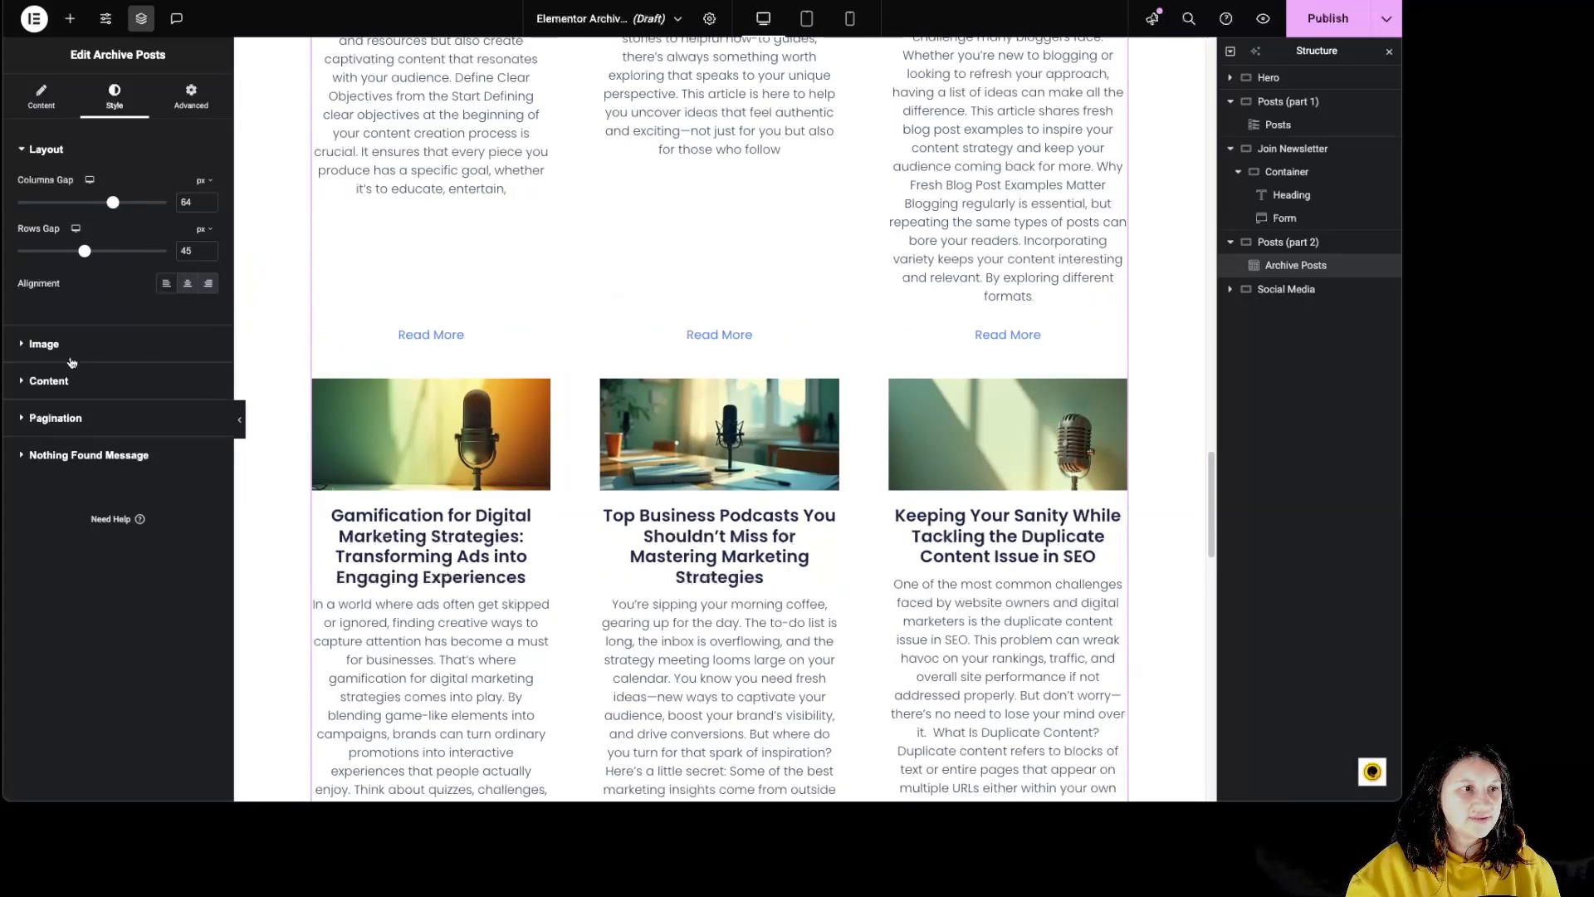
{"action": "left_click", "coordinate": [166, 283]}
- Round the archive post images with a 50 px border radius and set the image spacing to 45 px
{"action": "left_click", "coordinate": [71, 344]}
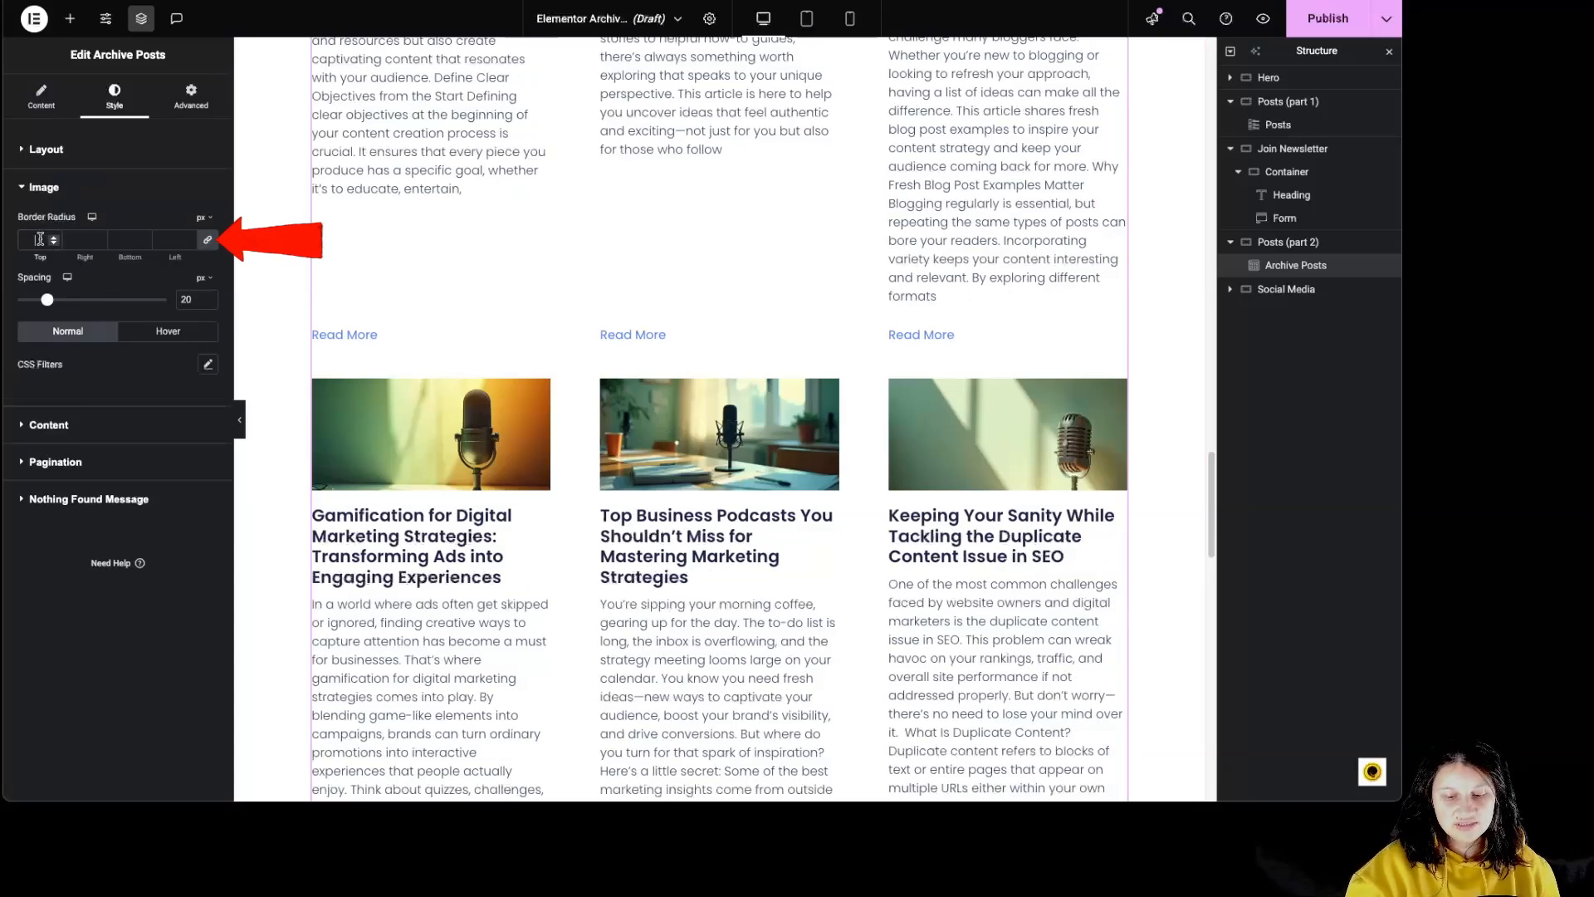
{"action": "type", "text": "50"}
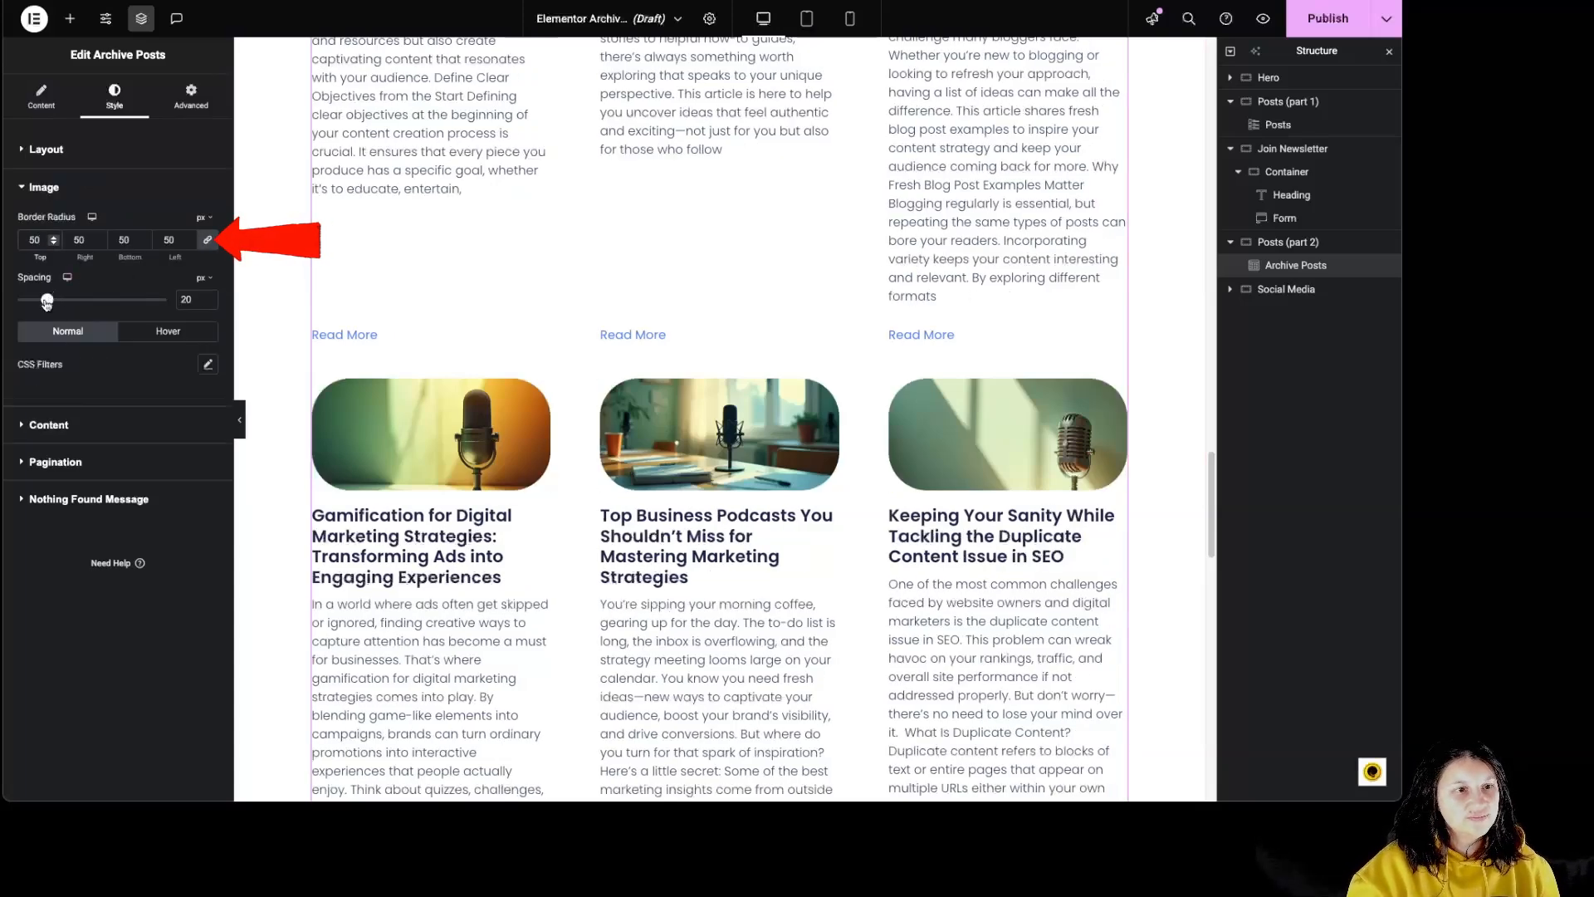
{"action": "left_click_drag", "start_coordinate": [47, 300], "coordinate": [91, 329]}
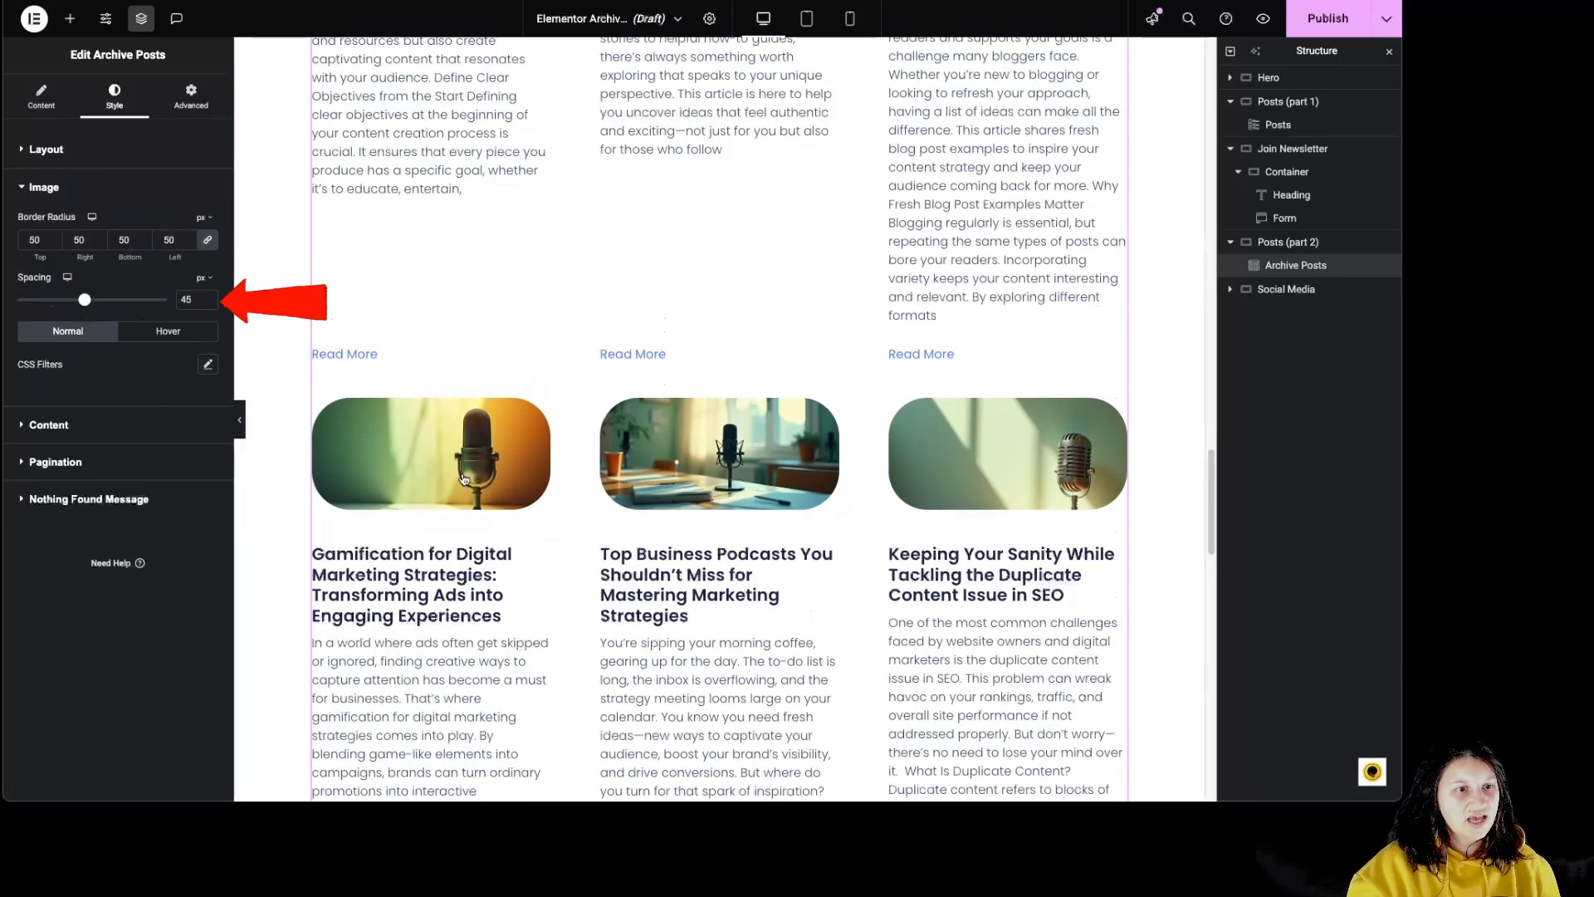
- Shift the hue of the post images in their normal state and give the hover state default CSS filters
{"action": "left_click", "coordinate": [207, 365]}
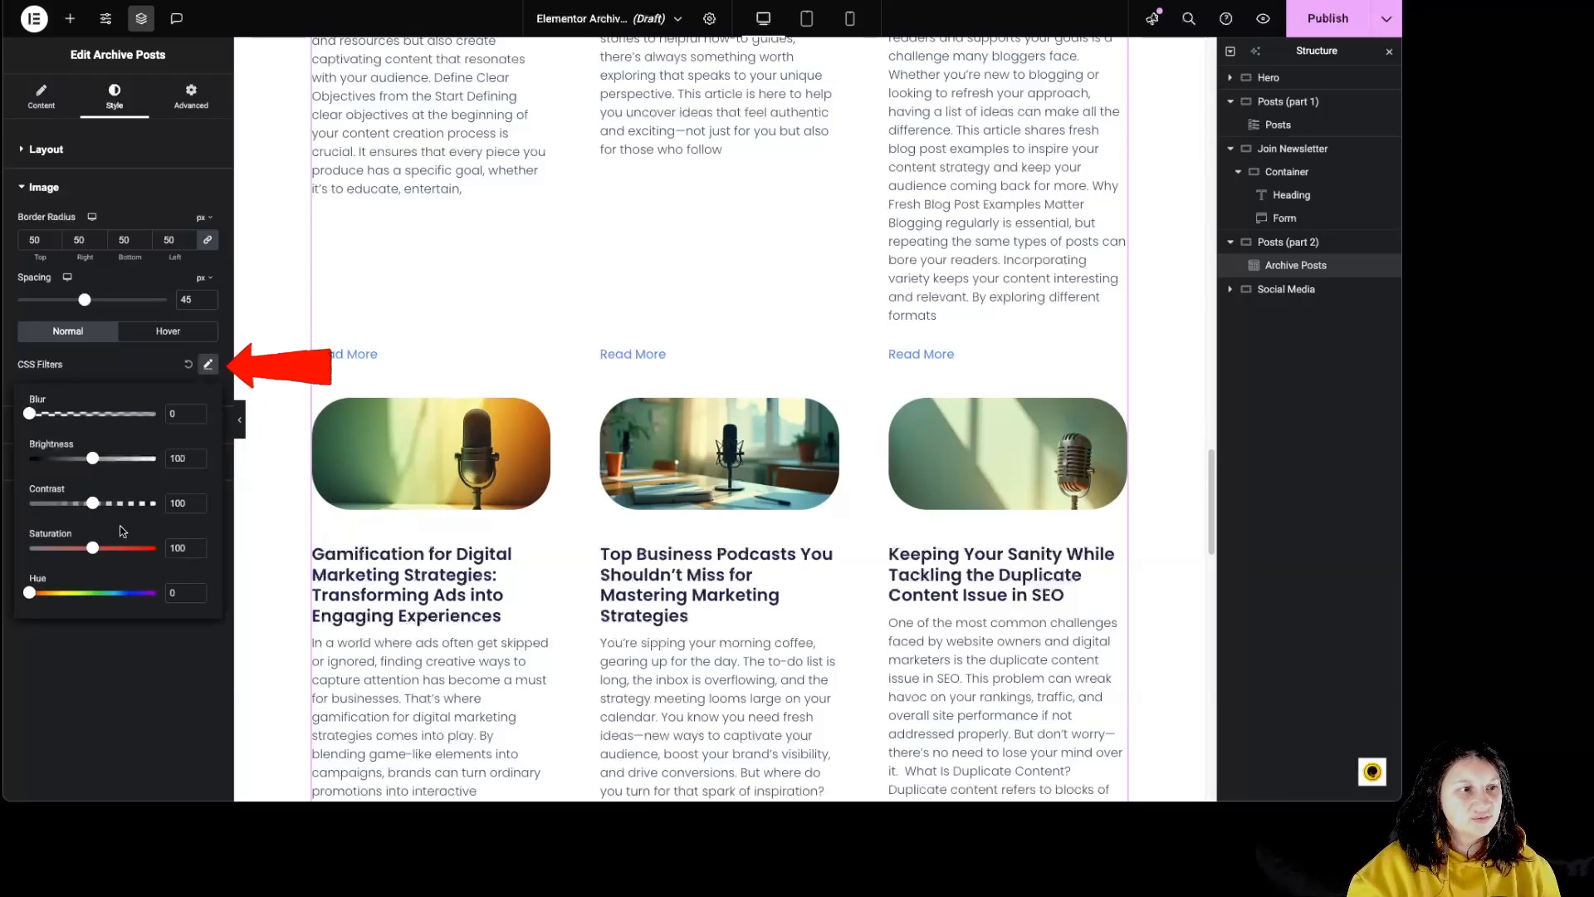
{"action": "left_click_drag", "start_coordinate": [88, 592], "coordinate": [75, 592]}
{"action": "left_click", "coordinate": [167, 331]}
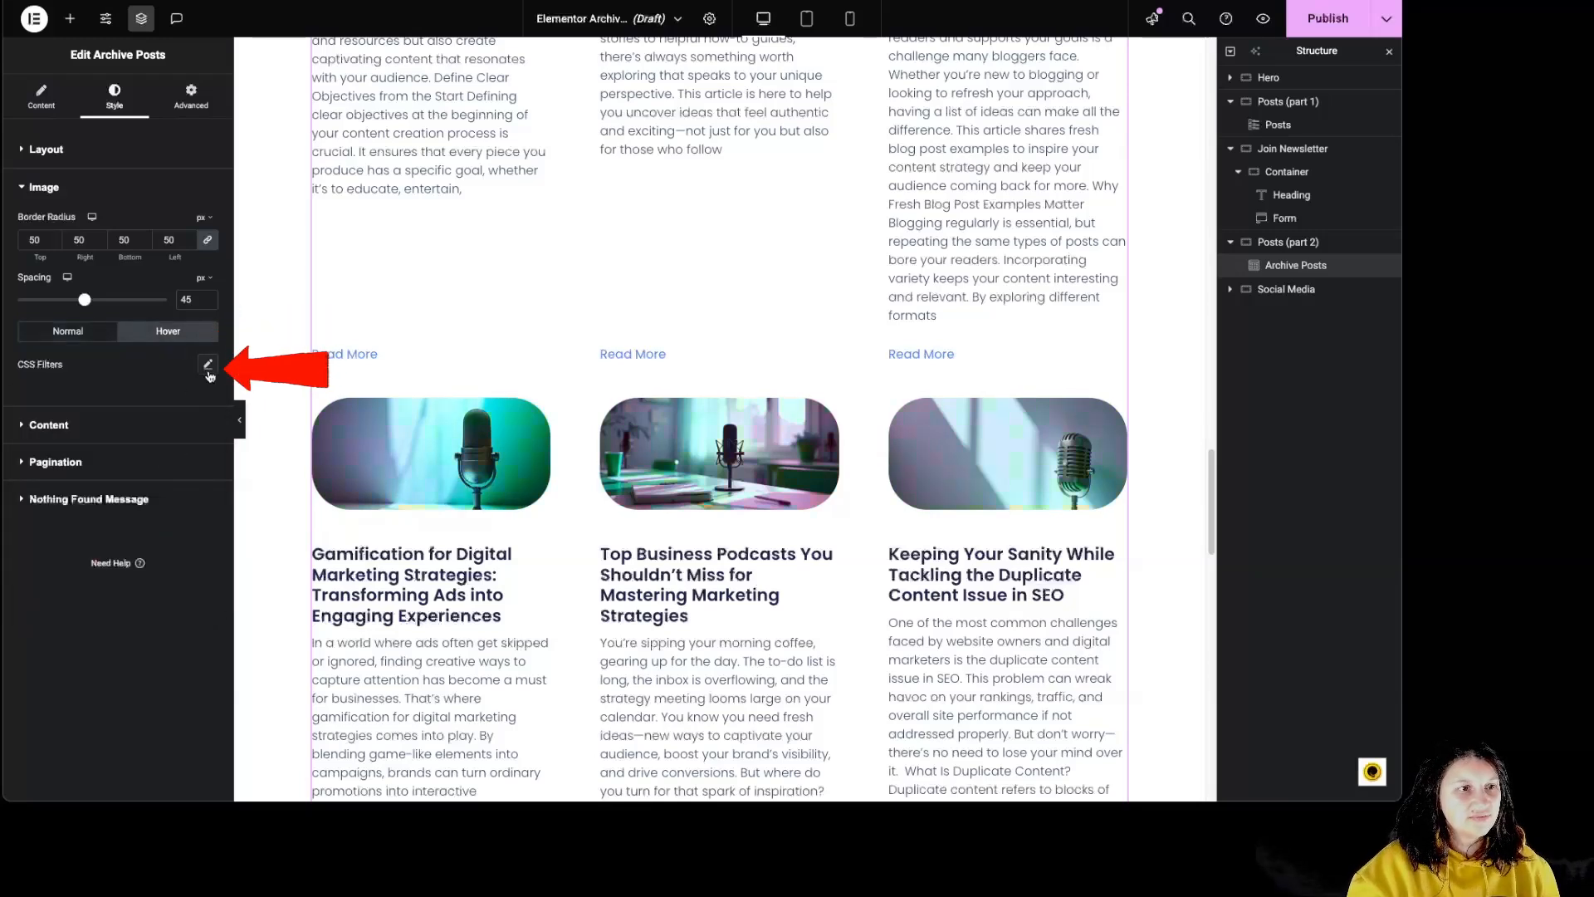
{"action": "left_click", "coordinate": [208, 363]}
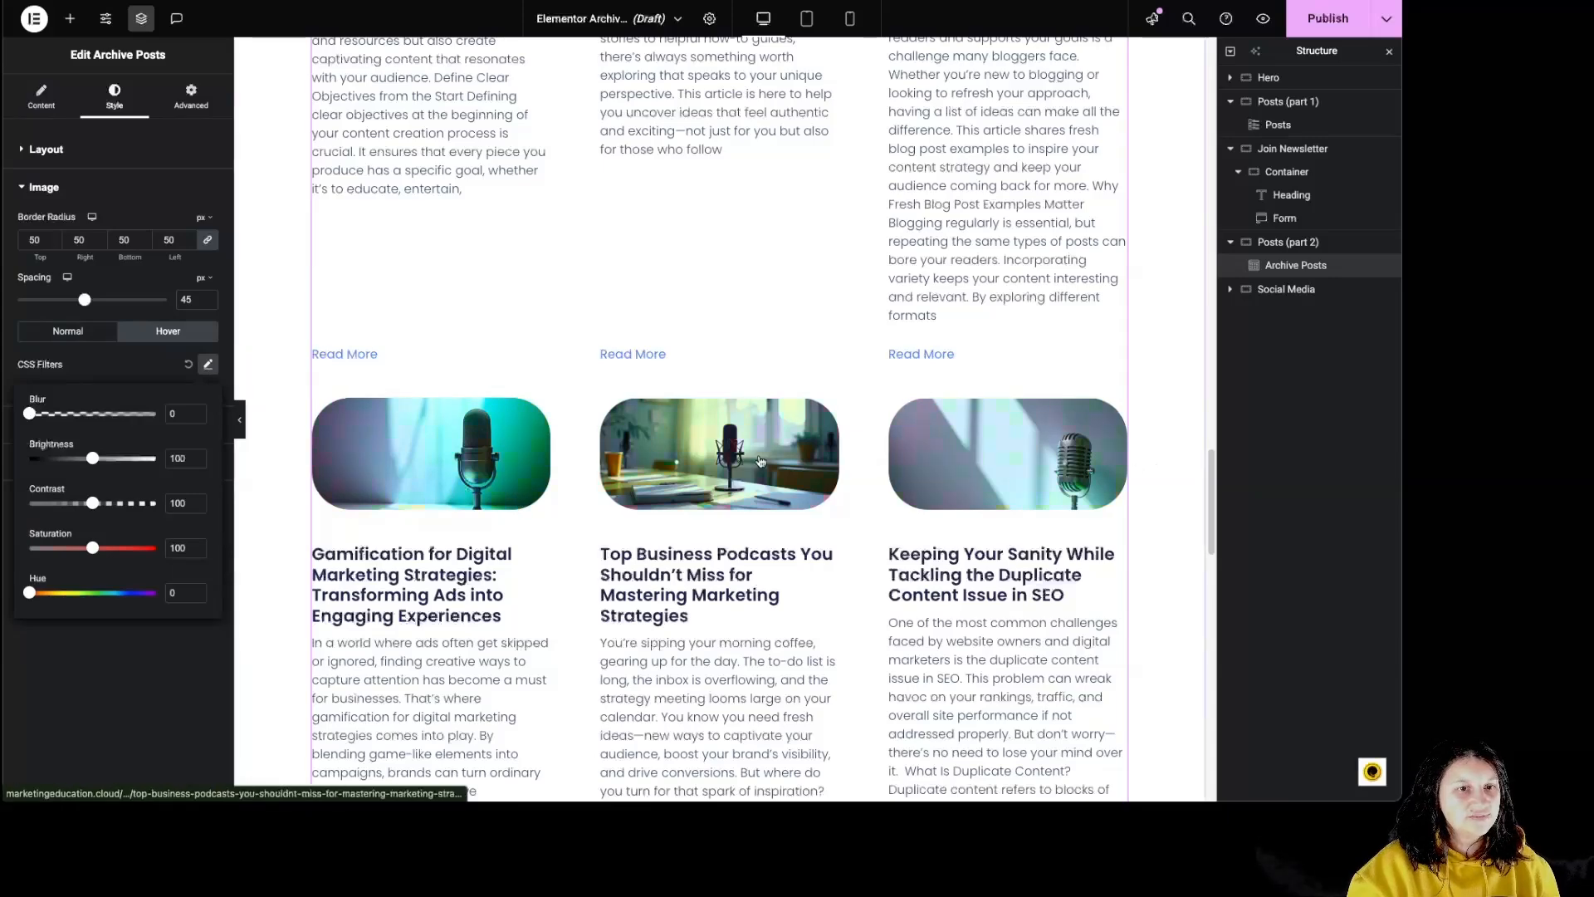
{"action": "left_click", "coordinate": [122, 353]}
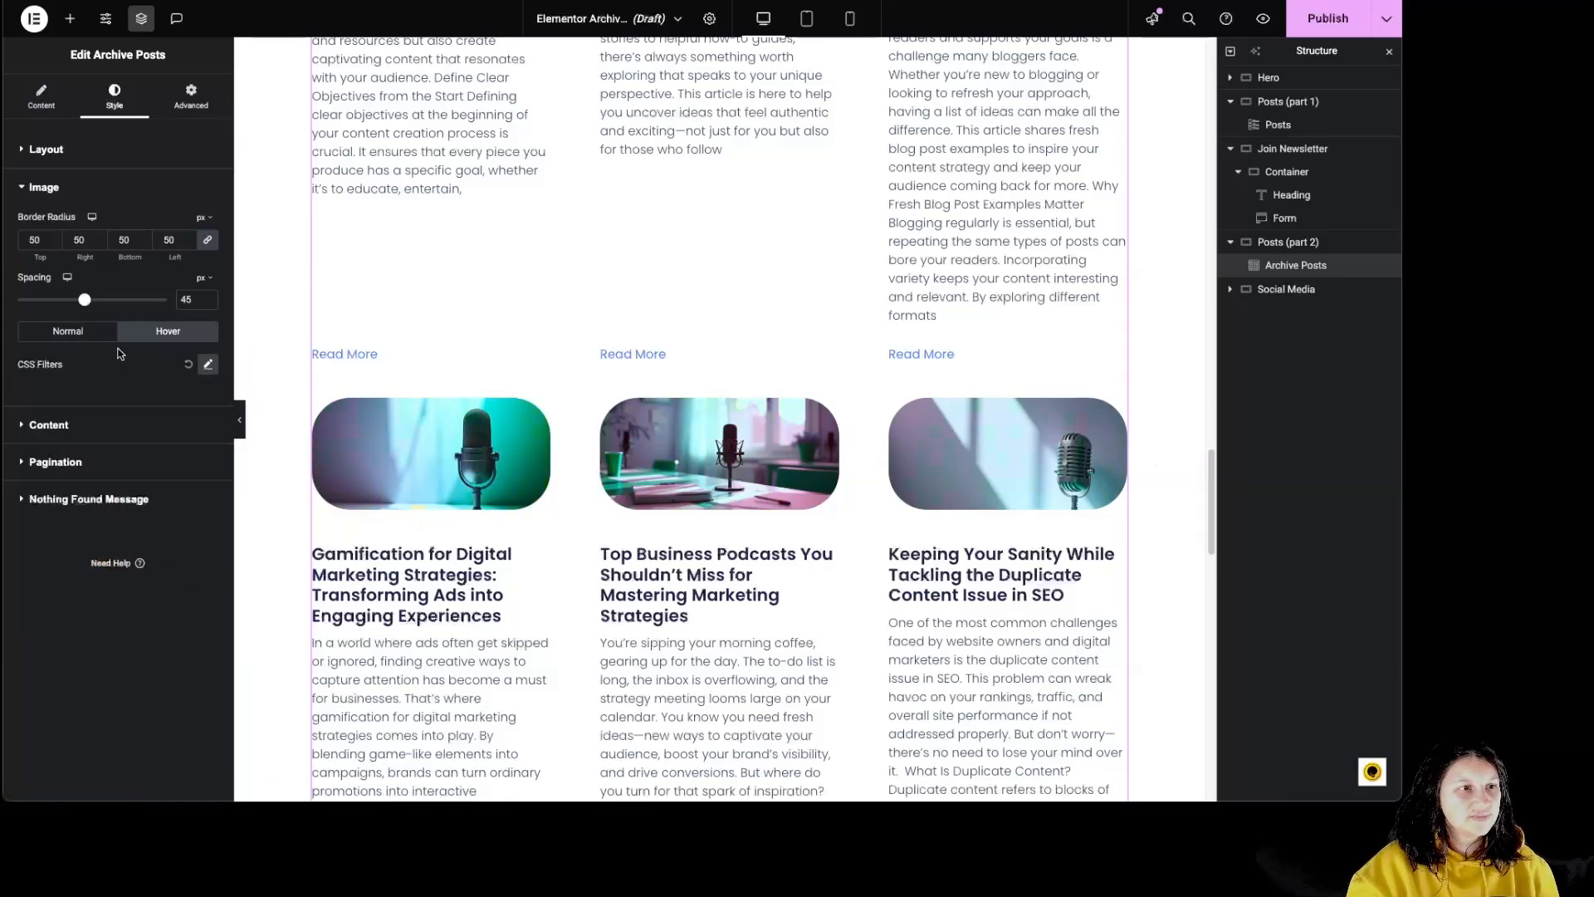
- Set the archive post title color to the brighter blue #273DA7
{"action": "left_click", "coordinate": [62, 425]}
{"action": "scroll", "coordinate": [390, 536], "scroll_direction": "down", "scroll_amount": 3}
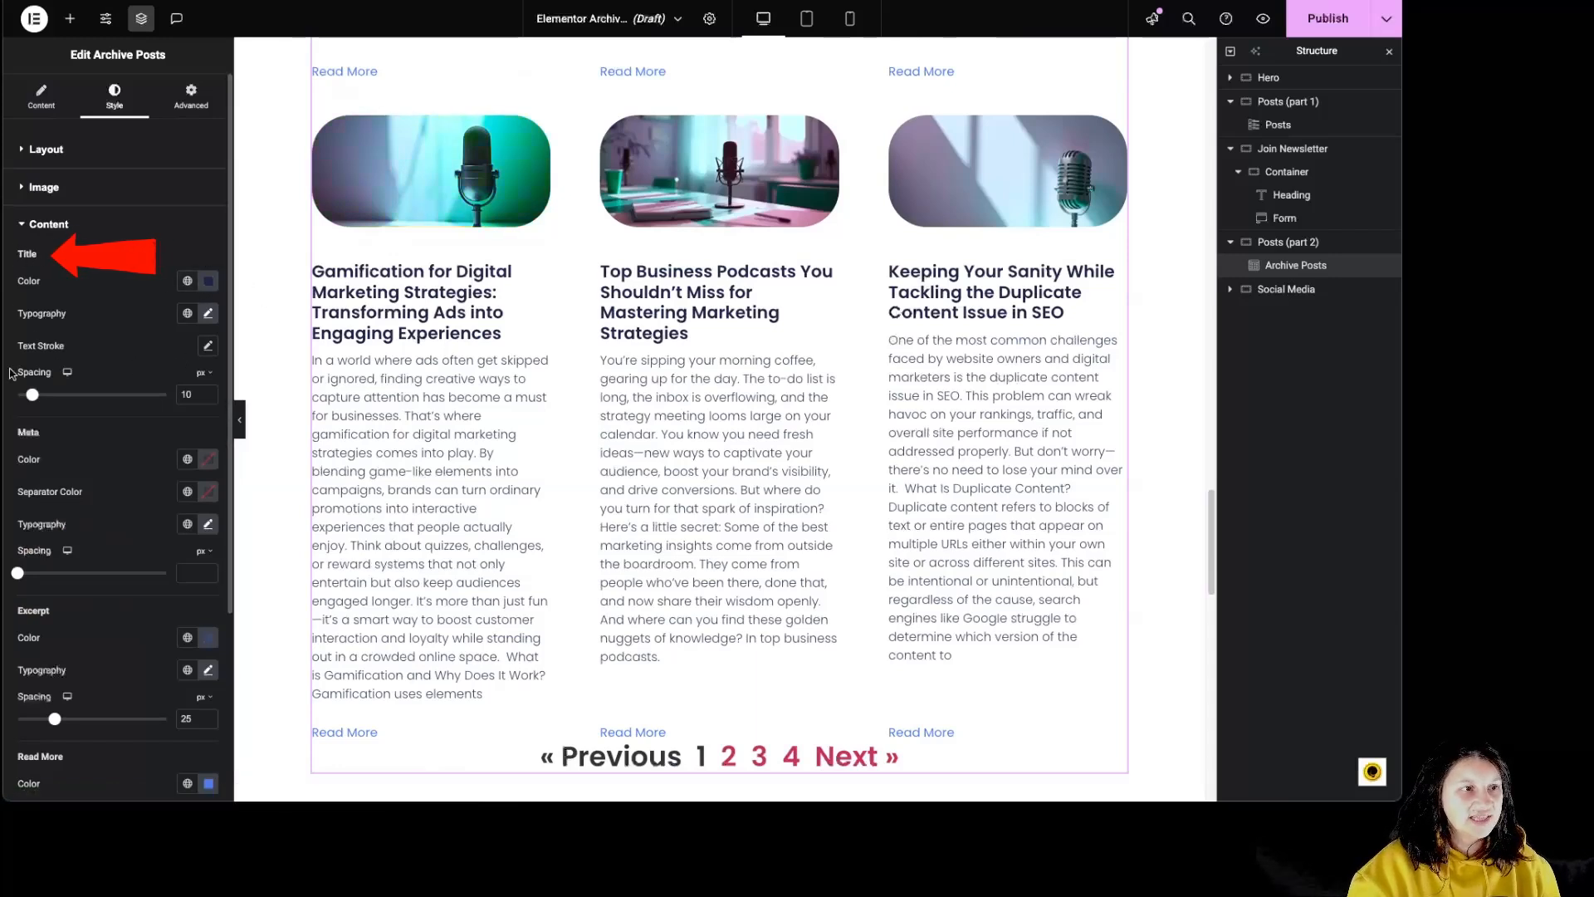
{"action": "left_click", "coordinate": [210, 287]}
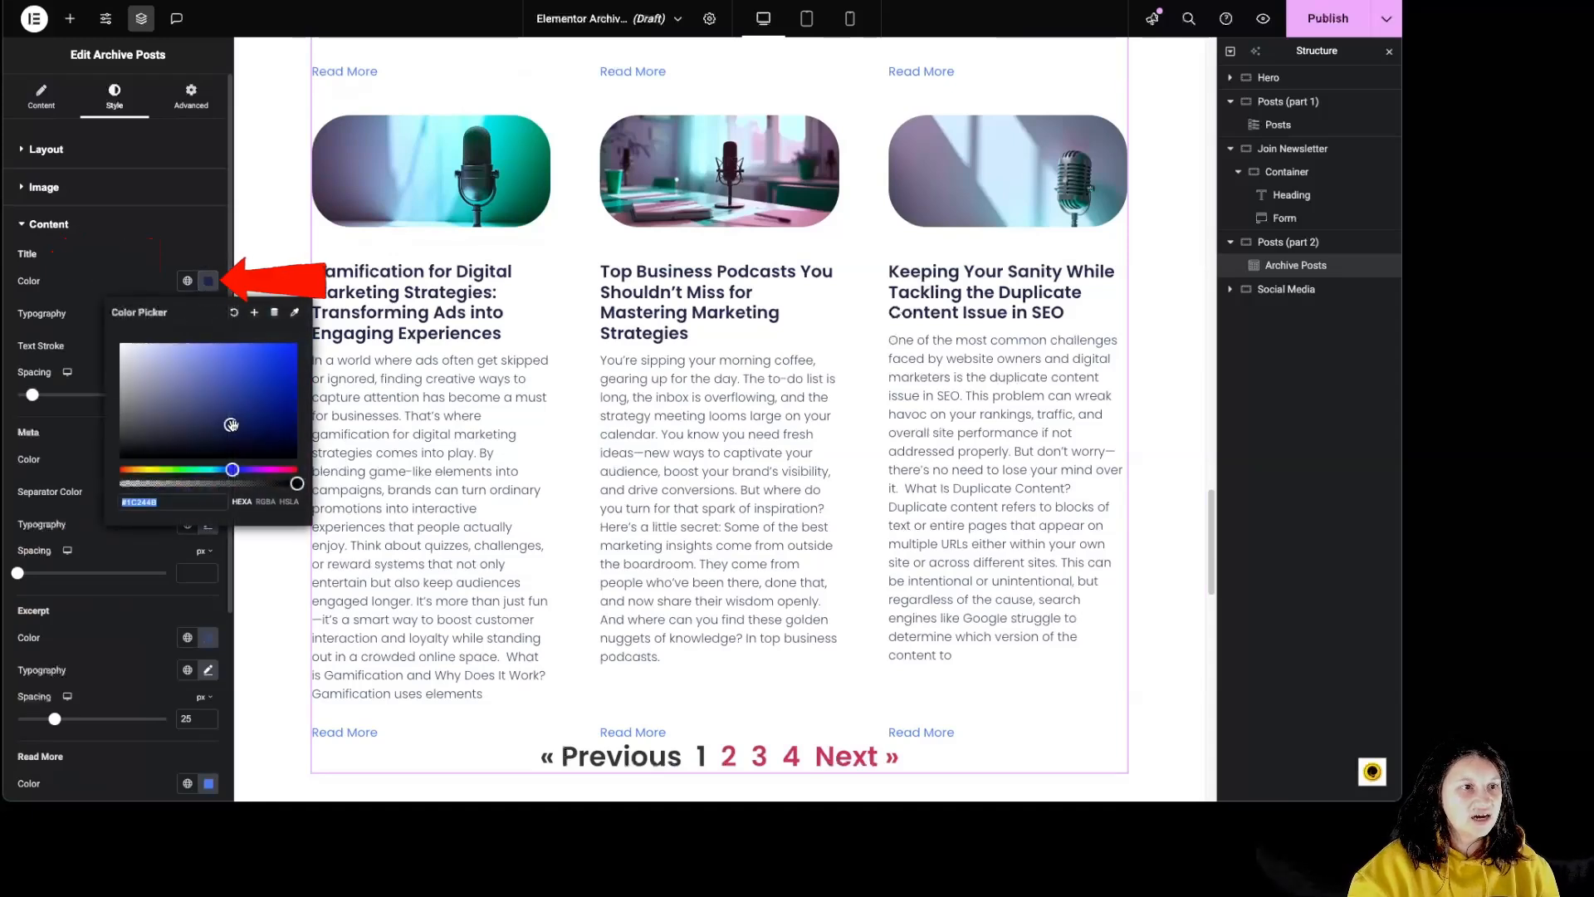
{"action": "left_click", "coordinate": [255, 382]}
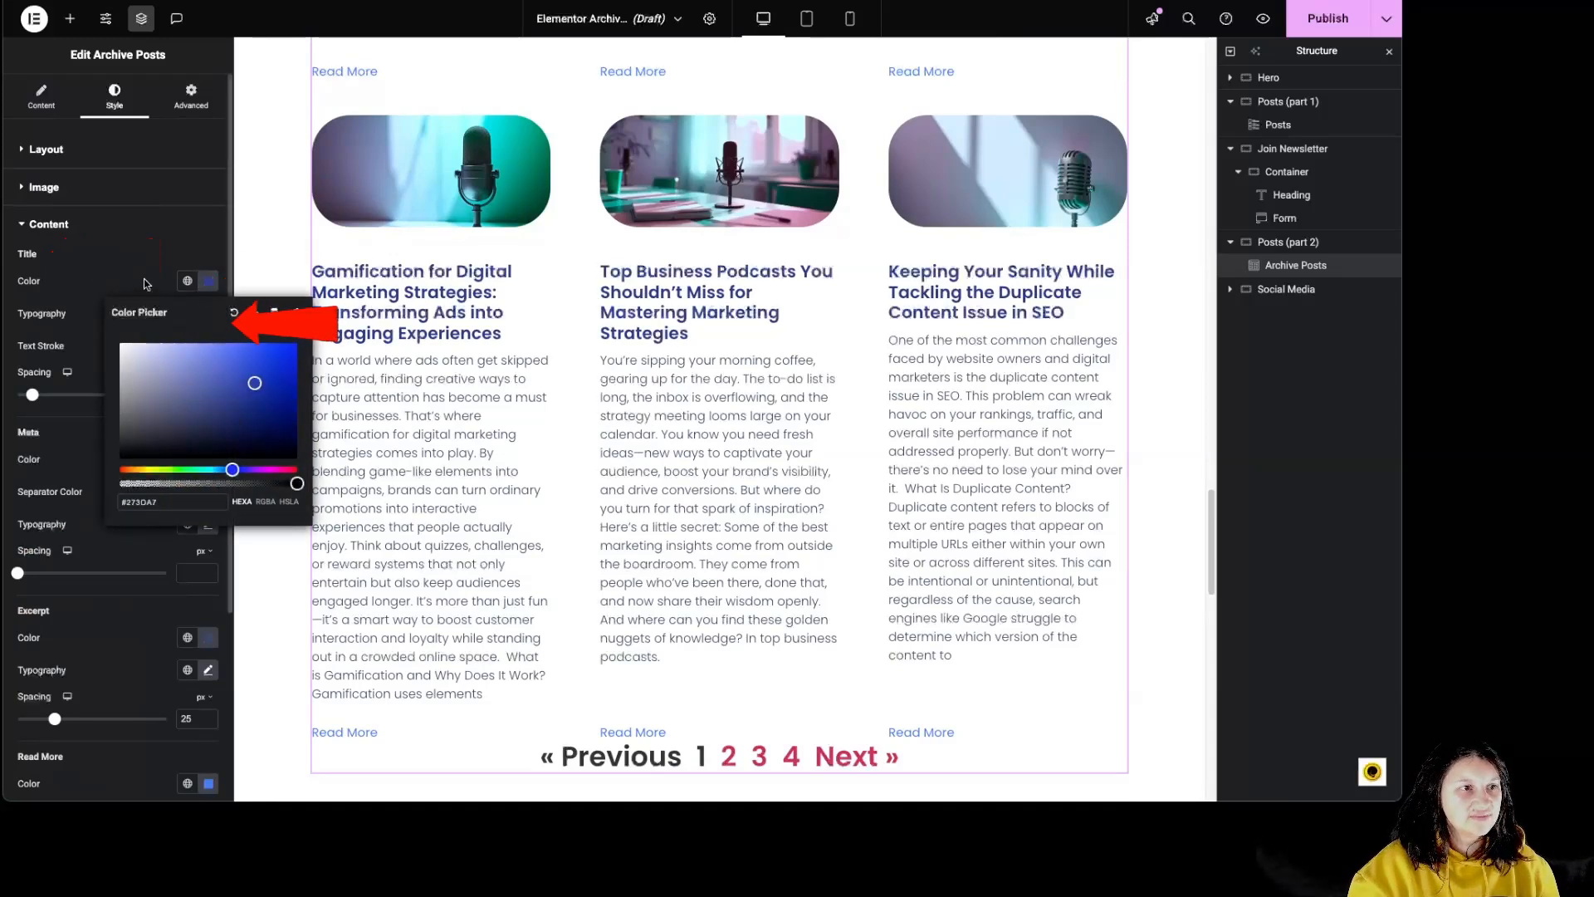
- Enlarge the archive post title text and set its font weight to 800 (Extra Bold)
{"action": "left_click", "coordinate": [210, 314]}
{"action": "left_click", "coordinate": [211, 315]}
{"action": "left_click", "coordinate": [131, 387]}
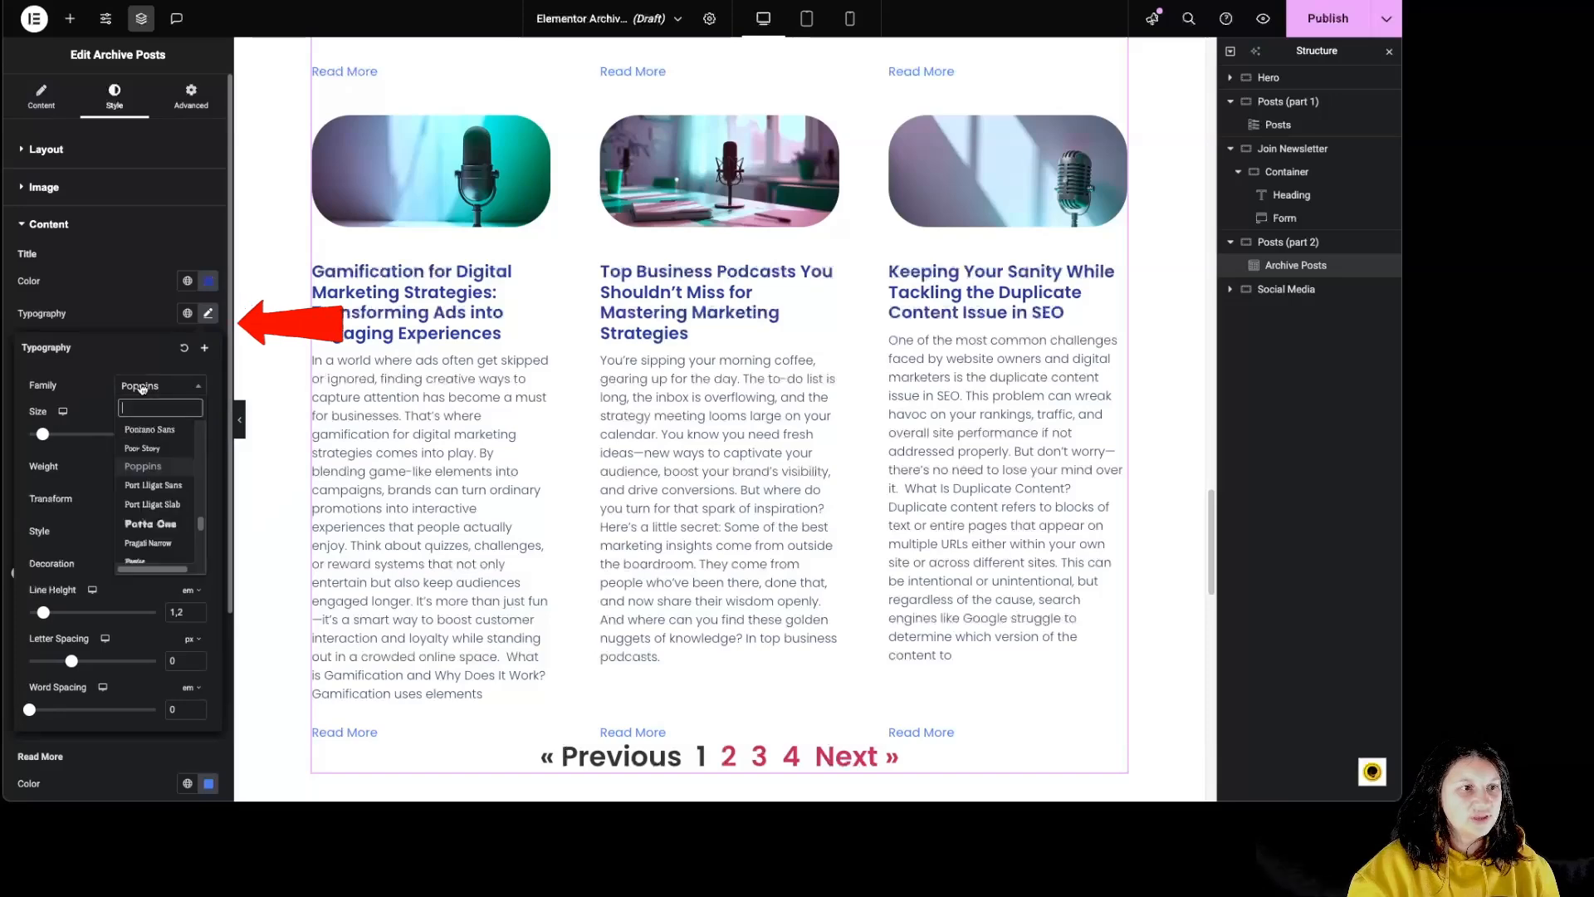
{"action": "left_click", "coordinate": [142, 389]}
{"action": "left_click", "coordinate": [163, 392]}
{"action": "left_click", "coordinate": [161, 395]}
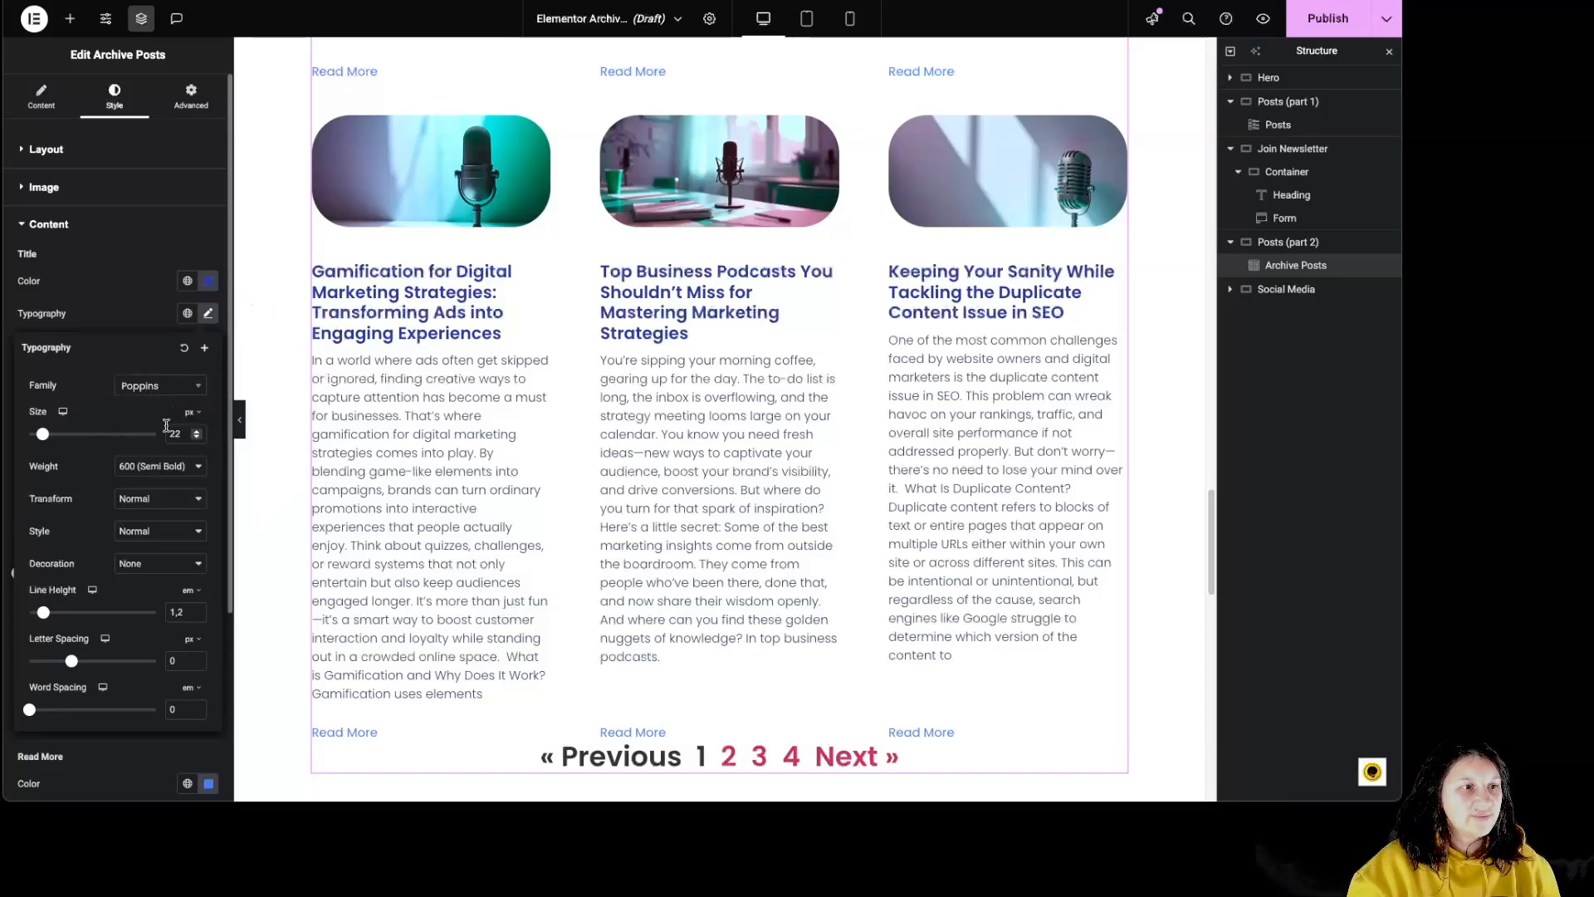
{"action": "left_click", "coordinate": [63, 437]}
{"action": "left_click", "coordinate": [153, 467]}
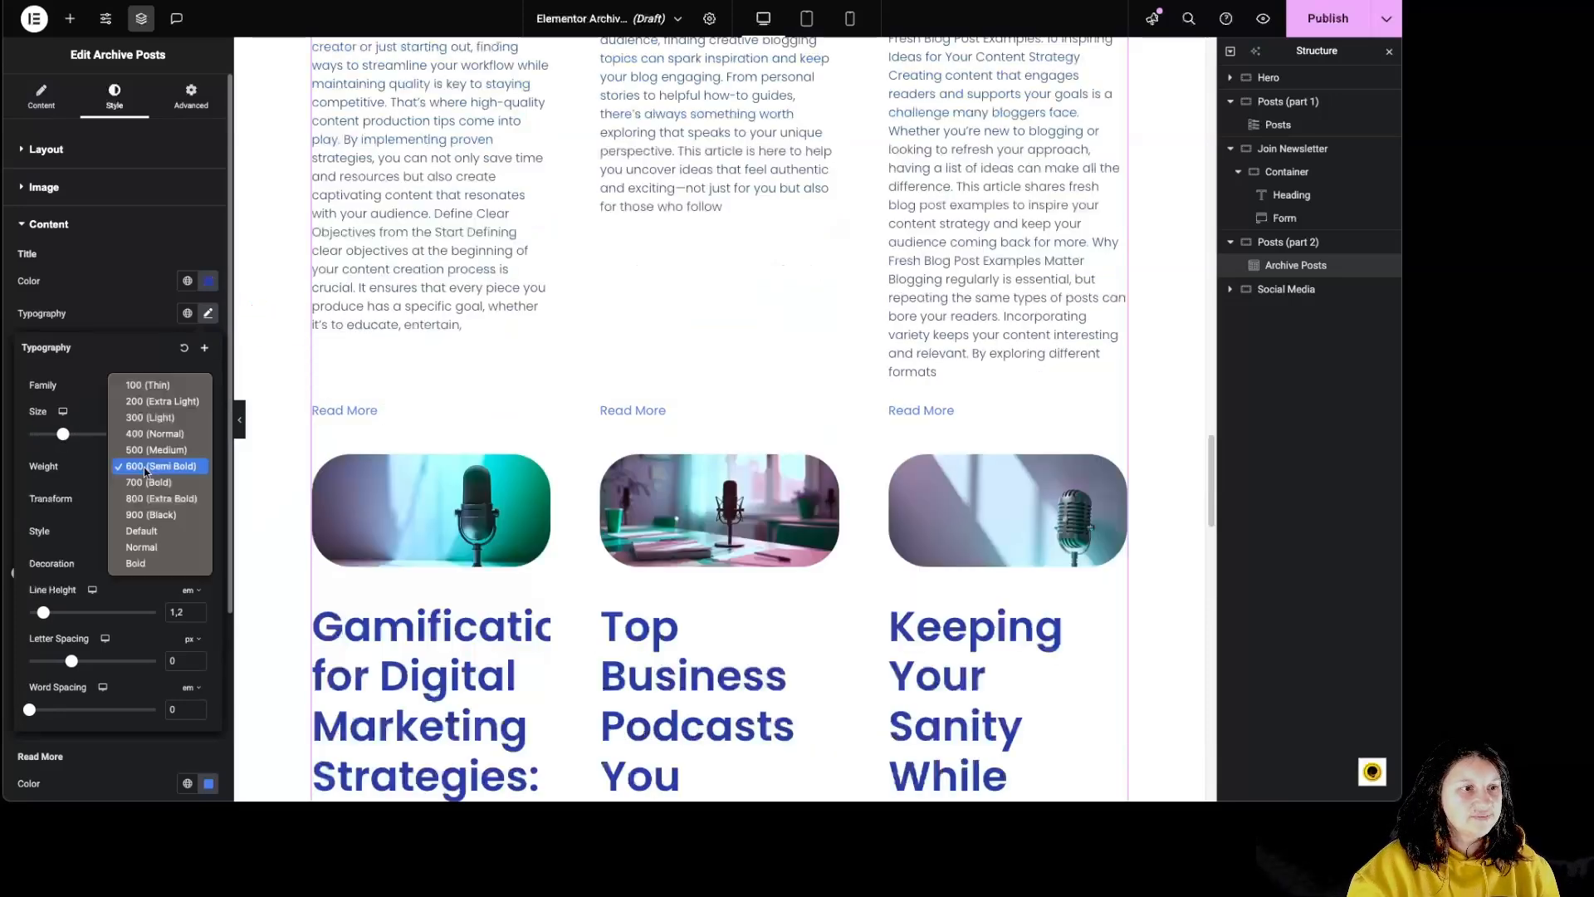
{"action": "left_click", "coordinate": [148, 501]}
- Reduce the post title size to 24 px and set its text transform to Uppercase after trying Lowercase
{"action": "left_click", "coordinate": [158, 498]}
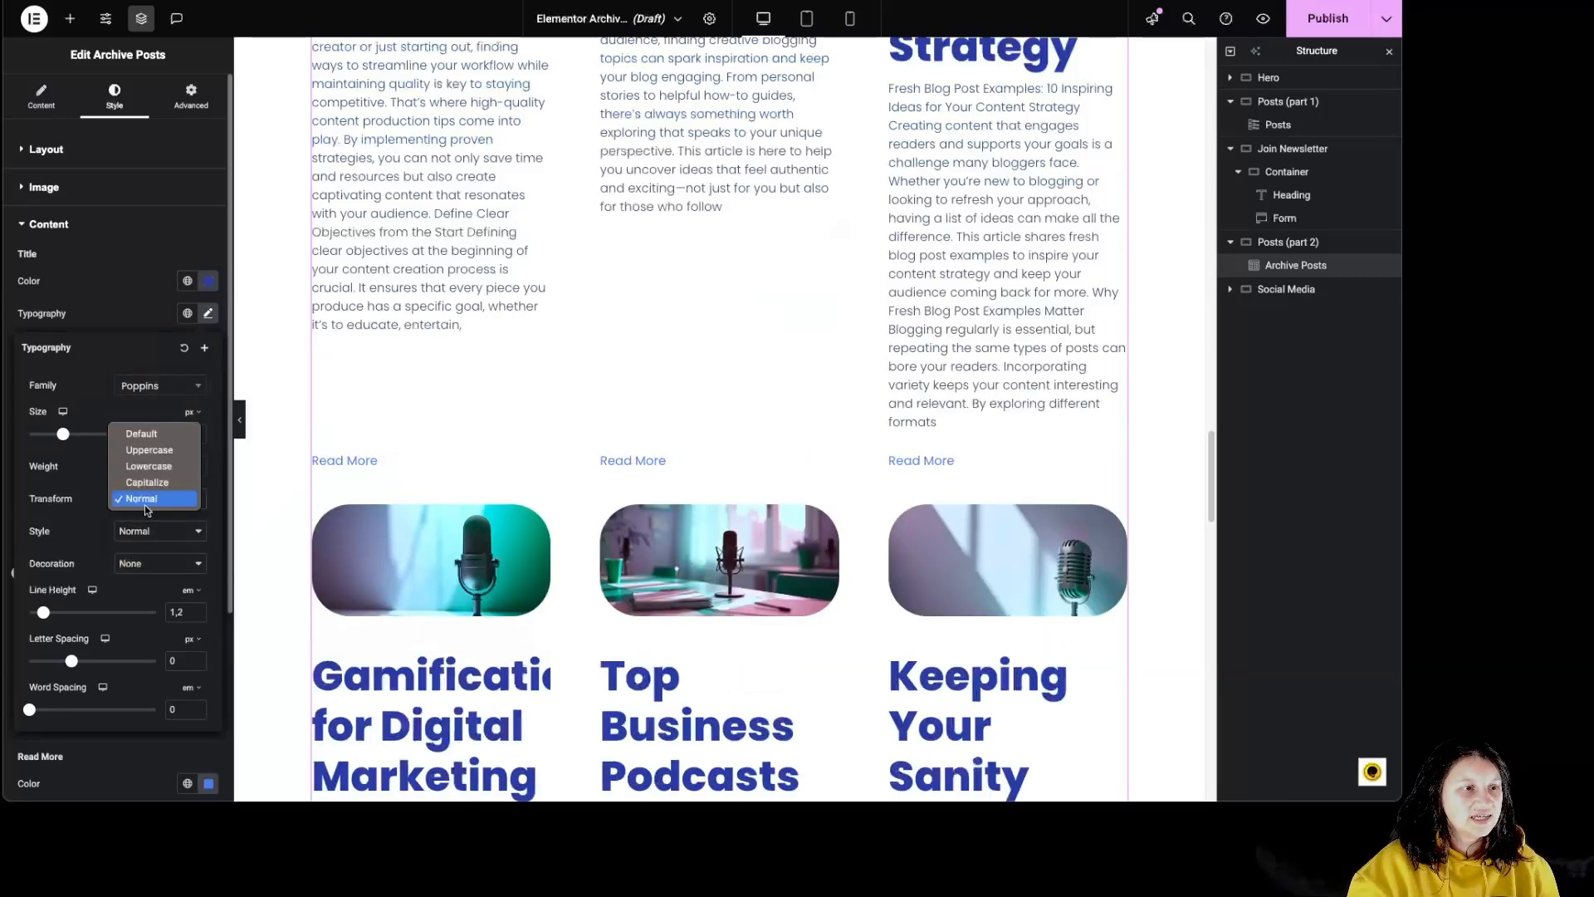
{"action": "left_click", "coordinate": [137, 464]}
{"action": "left_click_drag", "start_coordinate": [70, 436], "coordinate": [47, 440]}
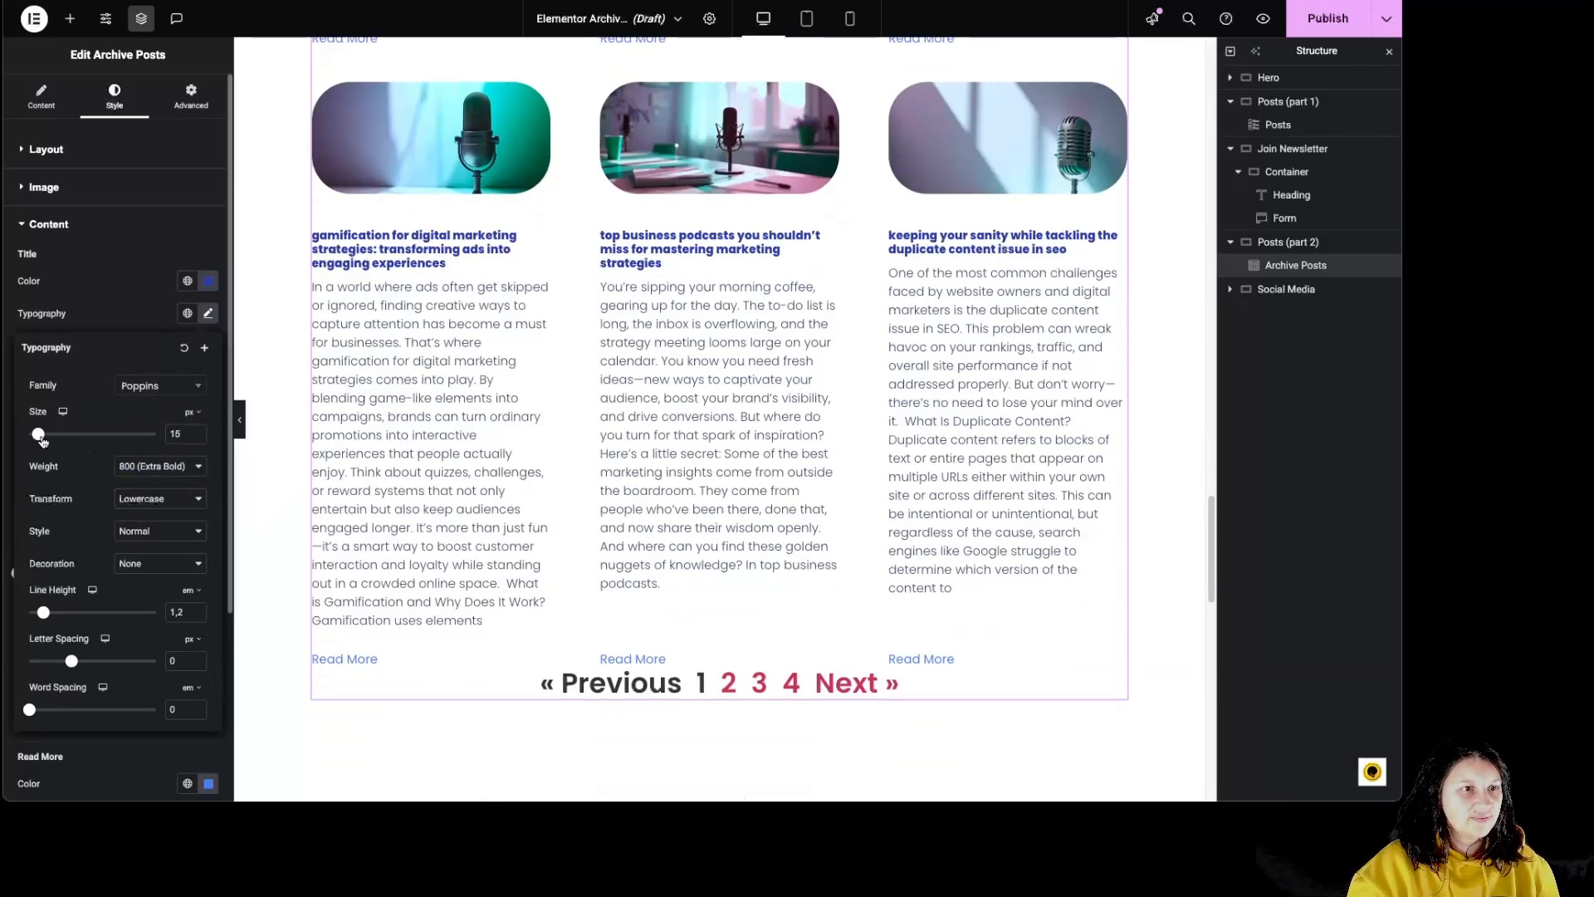
{"action": "left_click", "coordinate": [150, 498]}
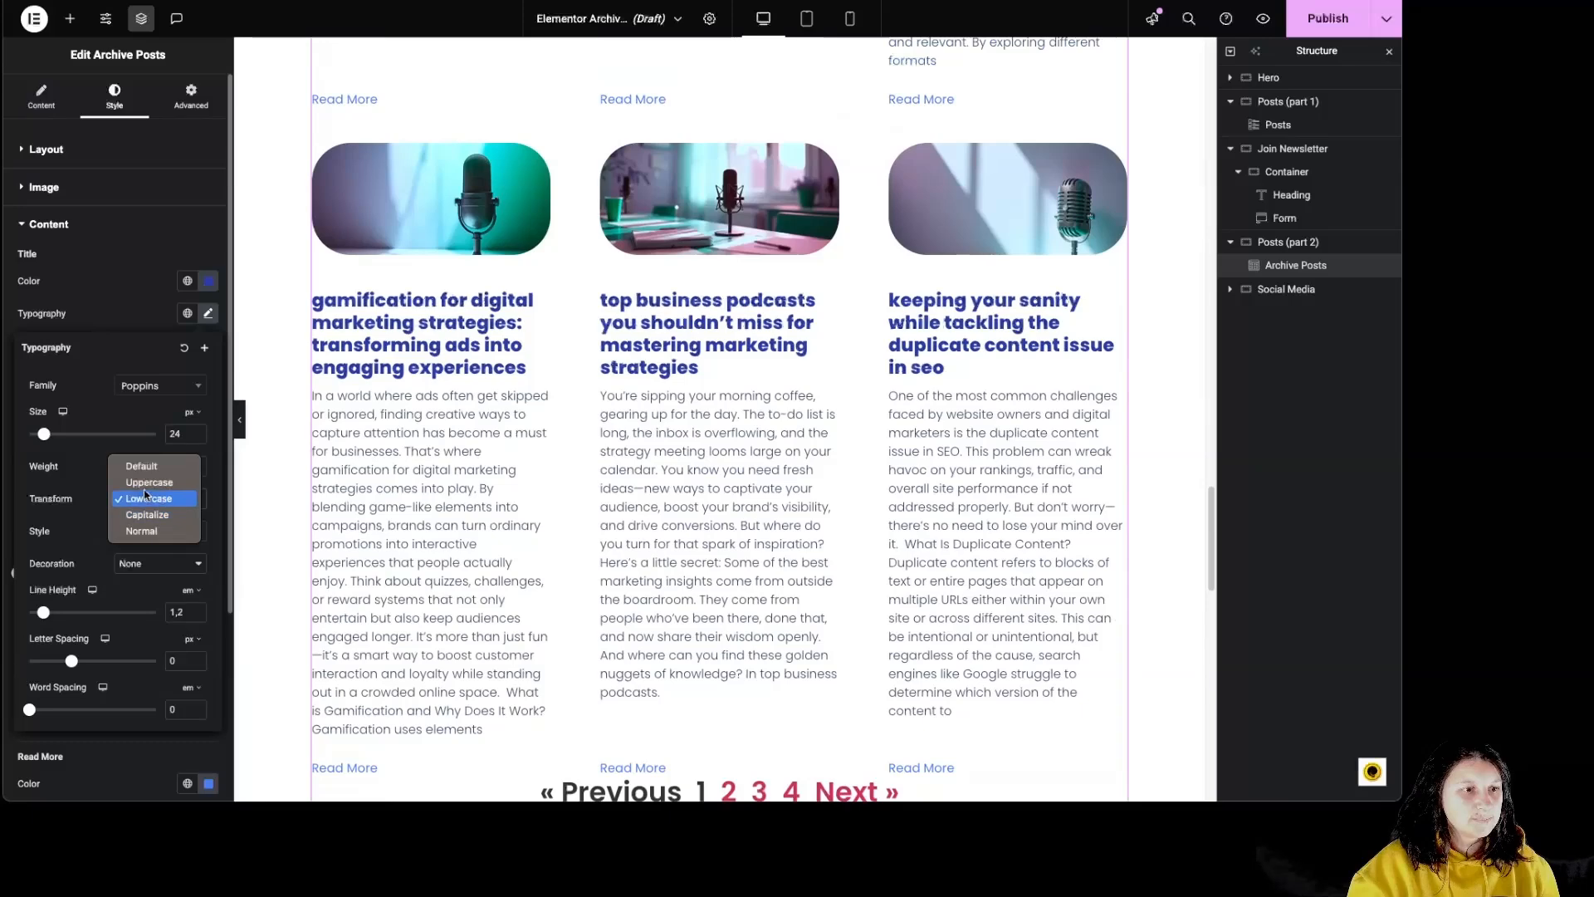
{"action": "left_click", "coordinate": [146, 482]}
- Make the post titles italic and give them an overline decoration
{"action": "left_click", "coordinate": [127, 531]}
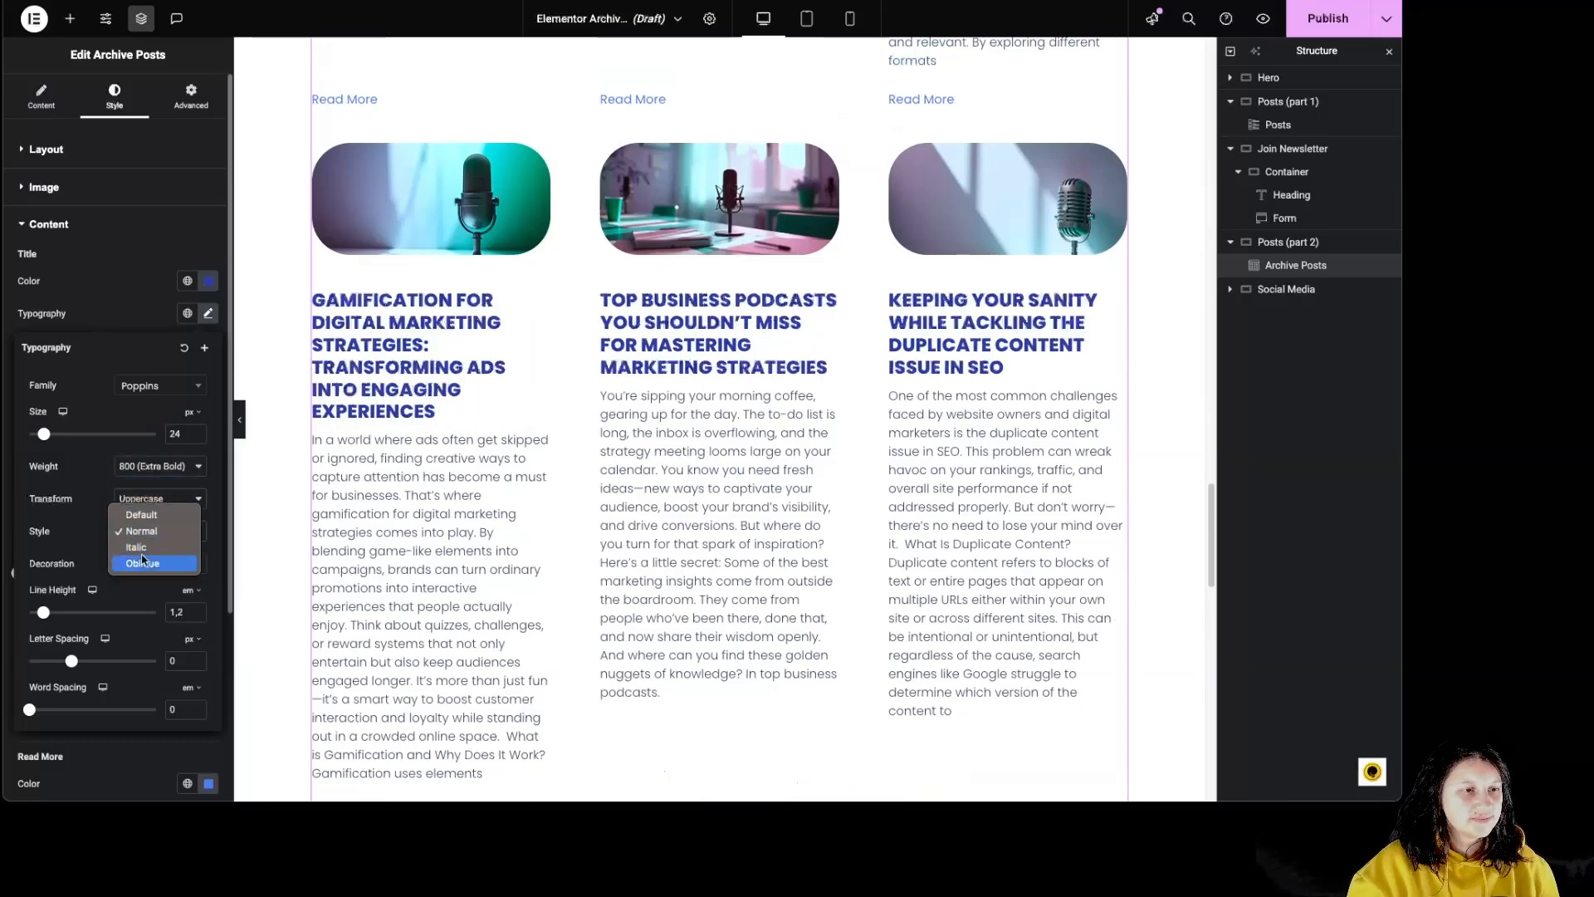
{"action": "left_click", "coordinate": [139, 548]}
{"action": "left_click", "coordinate": [155, 564]}
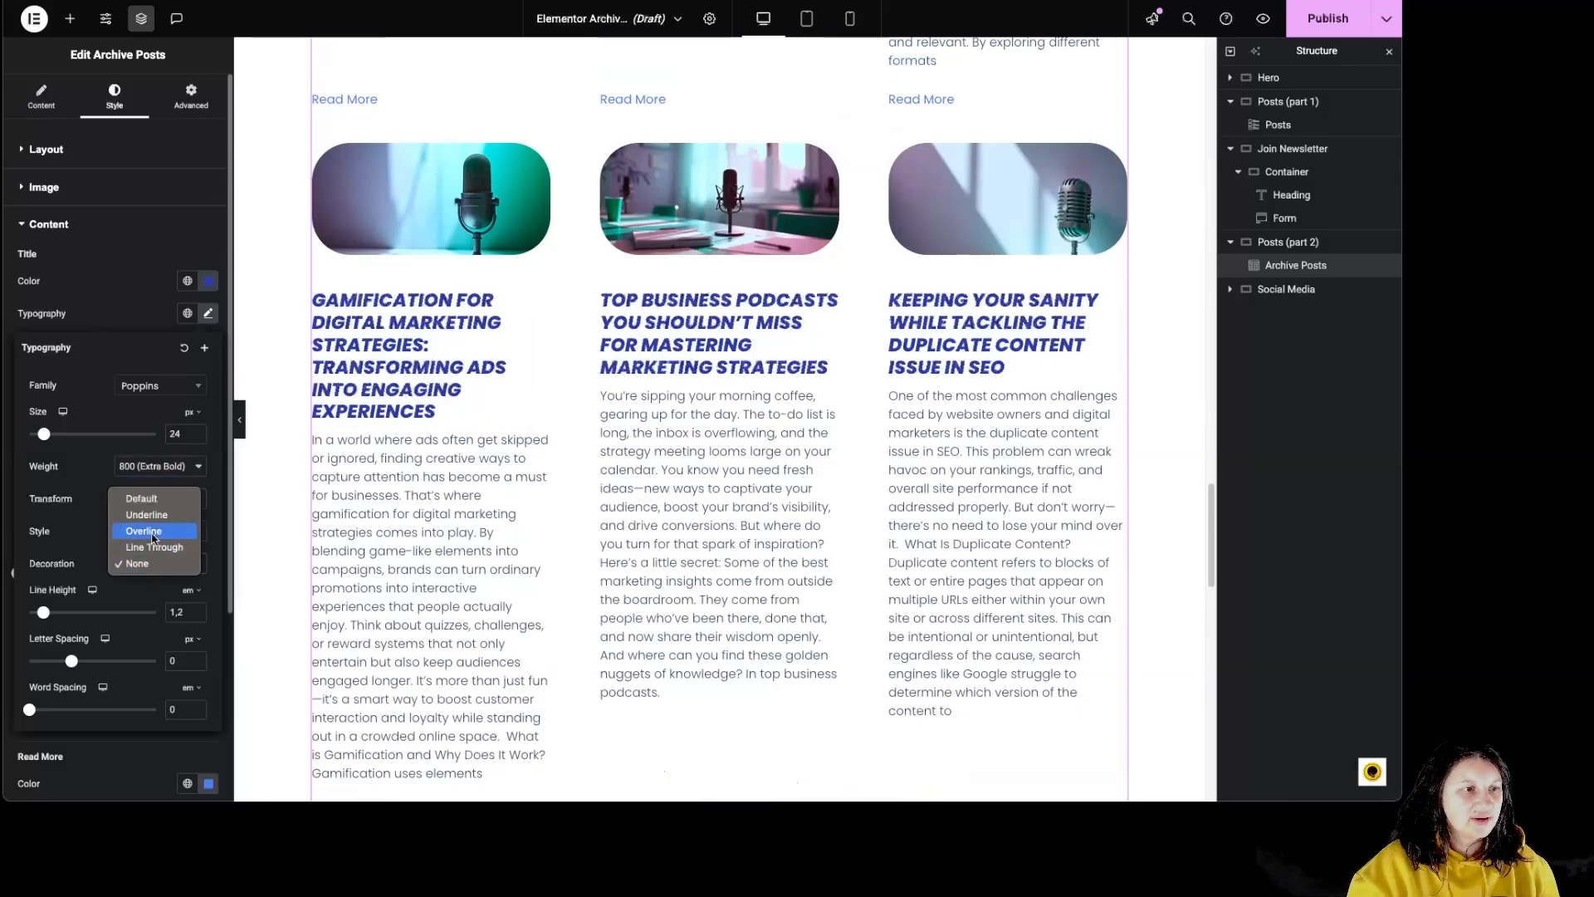
{"action": "left_click", "coordinate": [144, 531]}
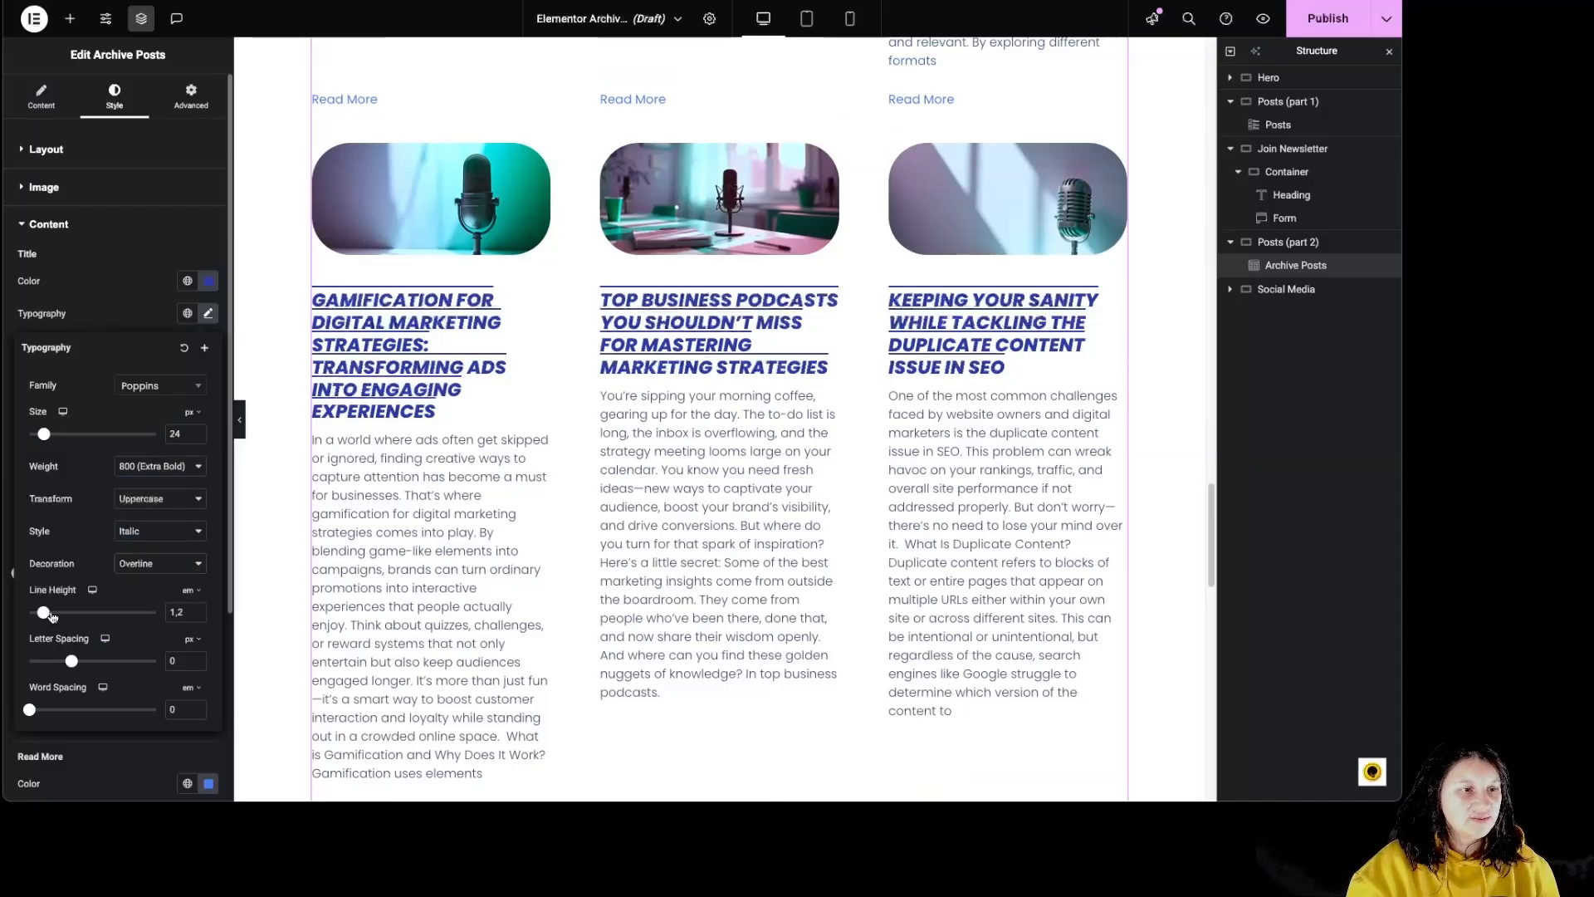
- Increase the post titles' line height and widen their letter and word spacing
{"action": "left_click_drag", "start_coordinate": [51, 615], "coordinate": [117, 661]}
{"action": "scroll", "coordinate": [97, 422], "scroll_direction": "down", "scroll_amount": 3}
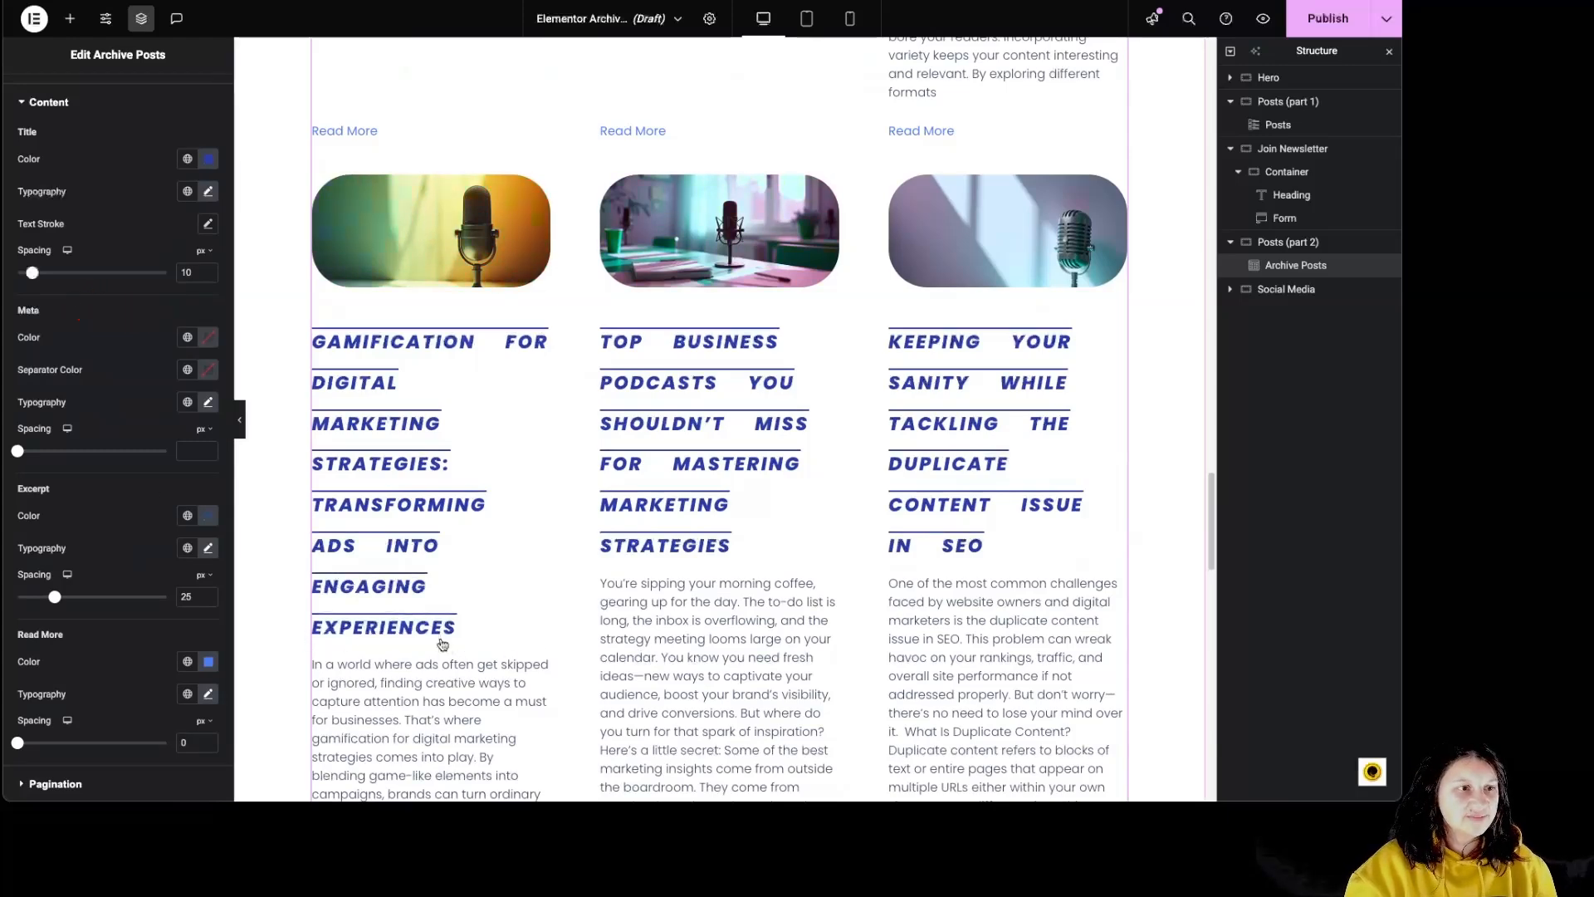
{"action": "scroll", "coordinate": [446, 528], "scroll_direction": "down", "scroll_amount": 4}
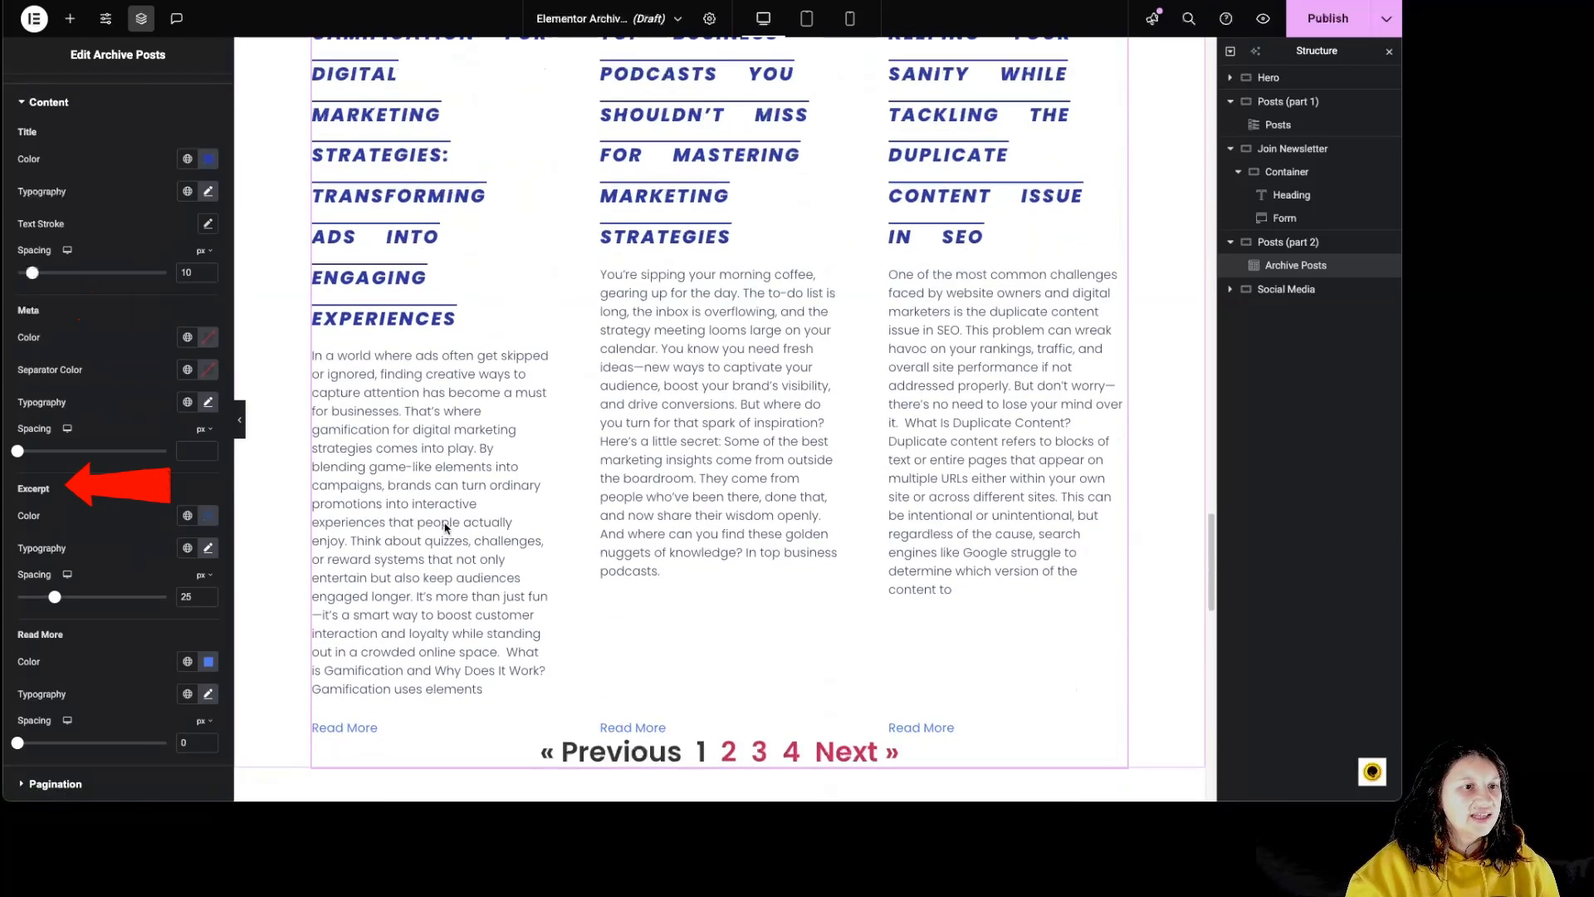
- Set the excerpt color to dark navy blue #001330 and check the excerpt's typography options
{"action": "left_click", "coordinate": [209, 516]}
{"action": "left_click_drag", "start_coordinate": [262, 587], "coordinate": [296, 669]}
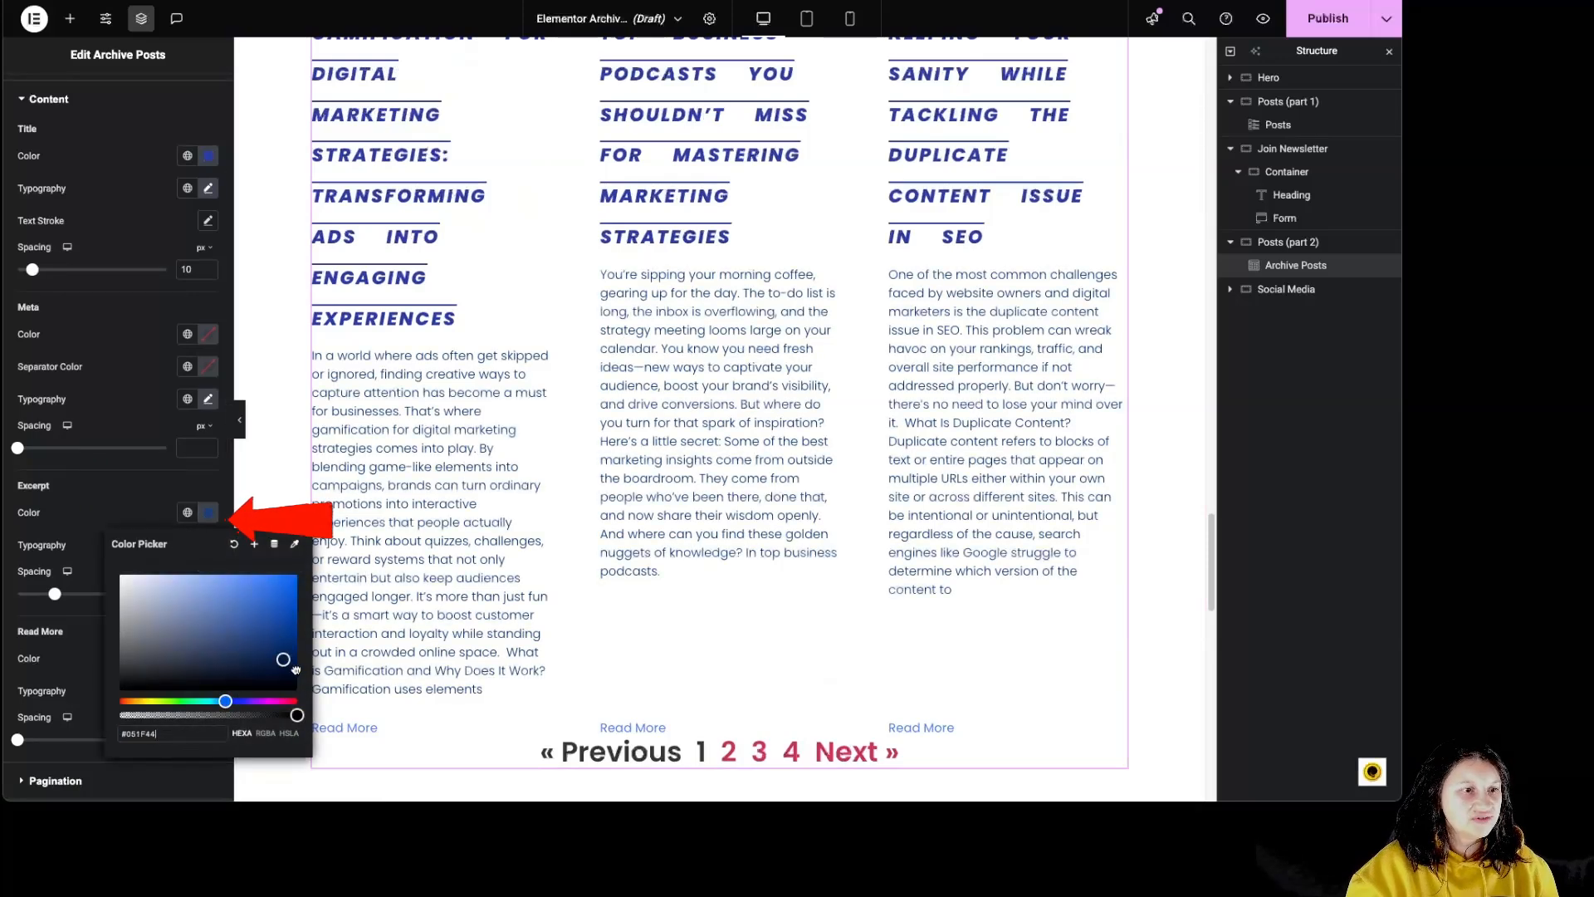
{"action": "left_click", "coordinate": [133, 512]}
{"action": "left_click", "coordinate": [208, 545]}
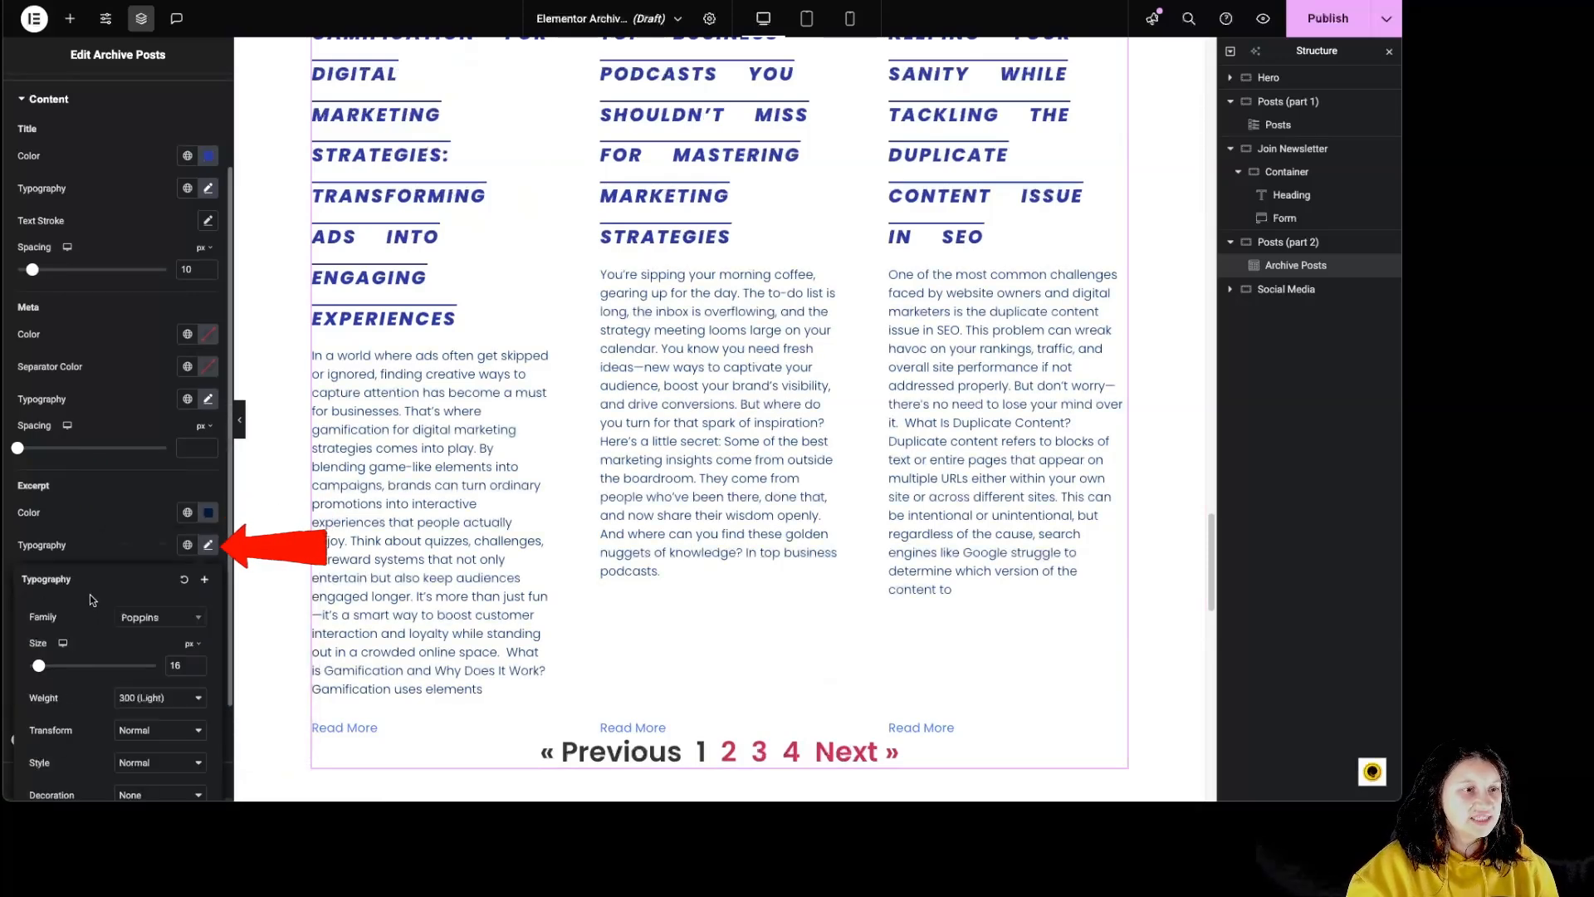
{"action": "left_click", "coordinate": [109, 551]}
- Set the excerpt spacing to 43 px after trying 96 px
{"action": "scroll", "coordinate": [111, 552], "scroll_direction": "down", "scroll_amount": 2}
{"action": "left_click_drag", "start_coordinate": [55, 475], "coordinate": [161, 475]}
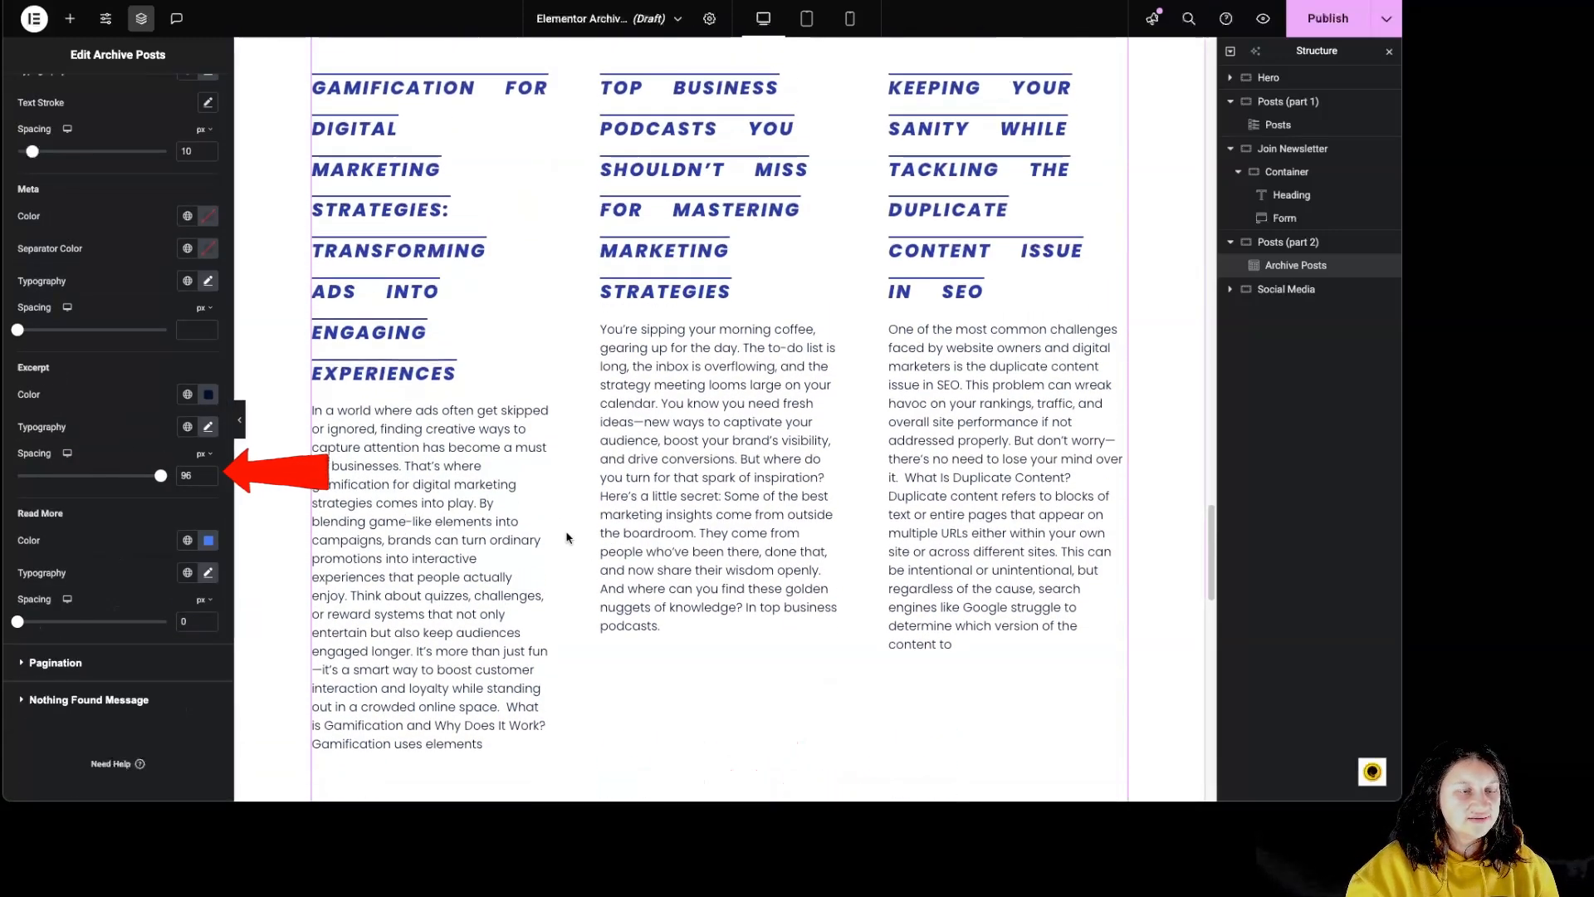
{"action": "scroll", "coordinate": [566, 537], "scroll_direction": "down", "scroll_amount": 1}
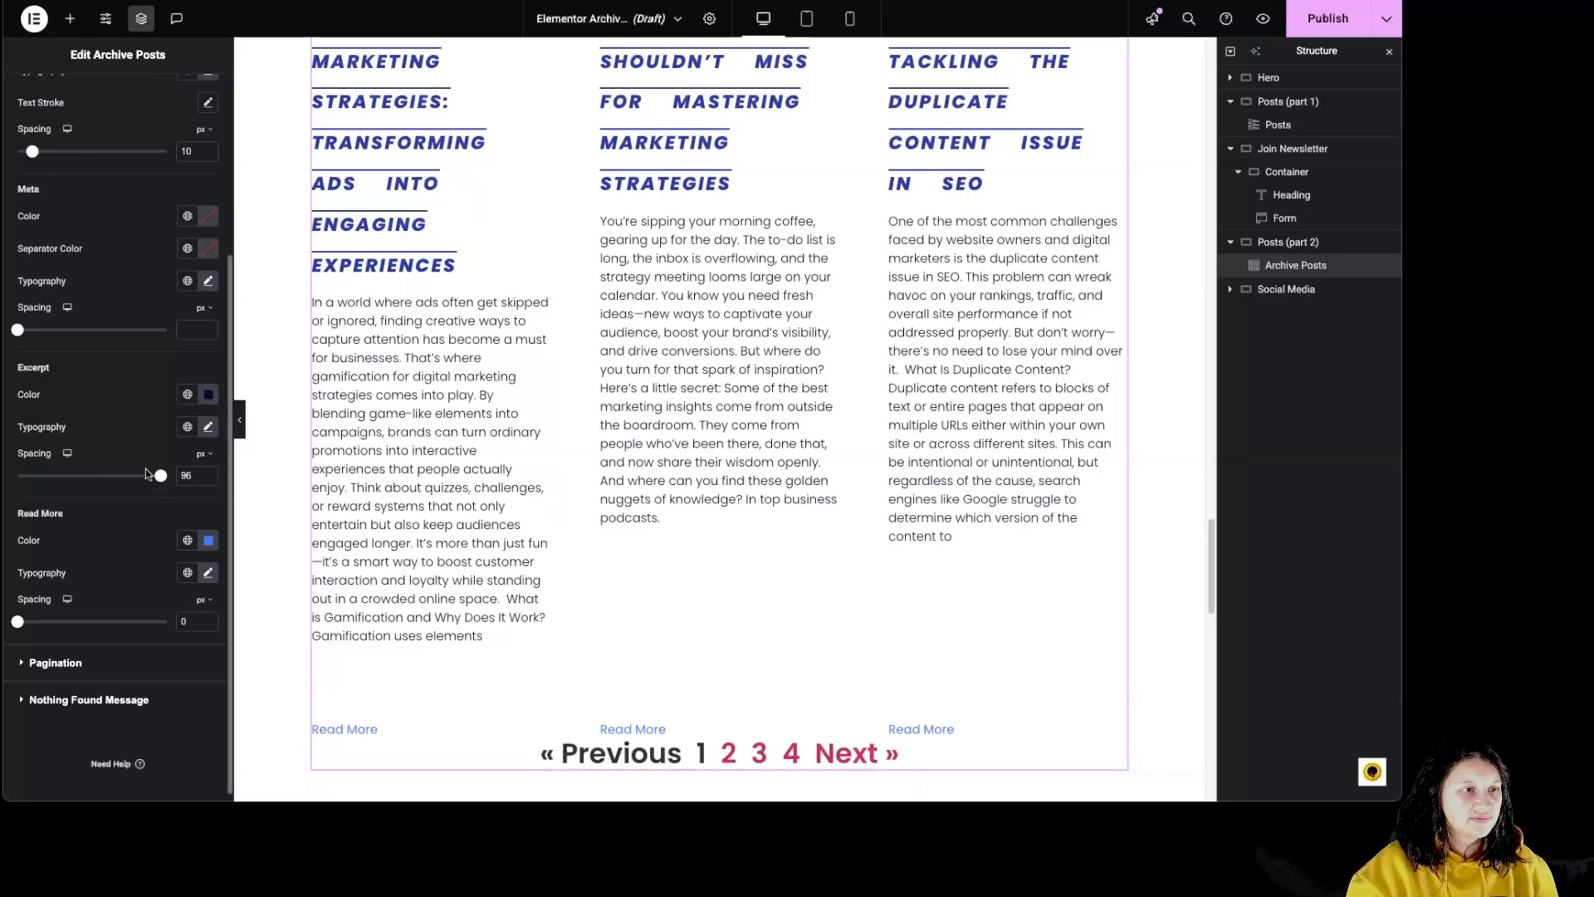
{"action": "left_click_drag", "start_coordinate": [161, 479], "coordinate": [81, 480]}
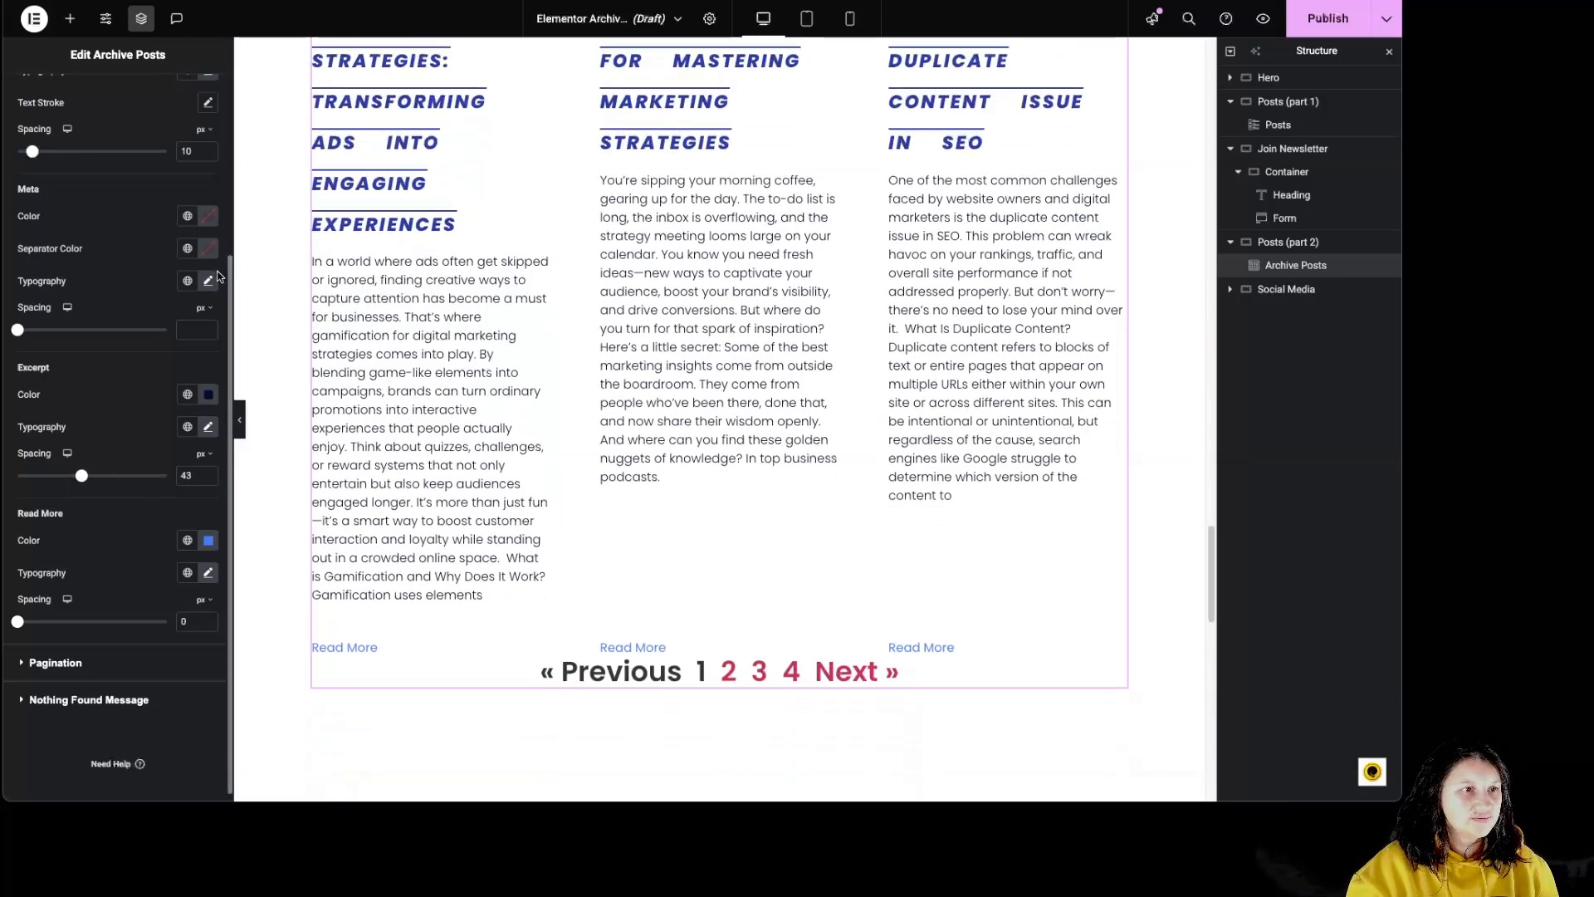
- Change the color of the Read More links to a dark green
{"action": "scroll", "coordinate": [218, 277], "scroll_direction": "up", "scroll_amount": 3}
{"action": "scroll", "coordinate": [119, 680], "scroll_direction": "down", "scroll_amount": 3}
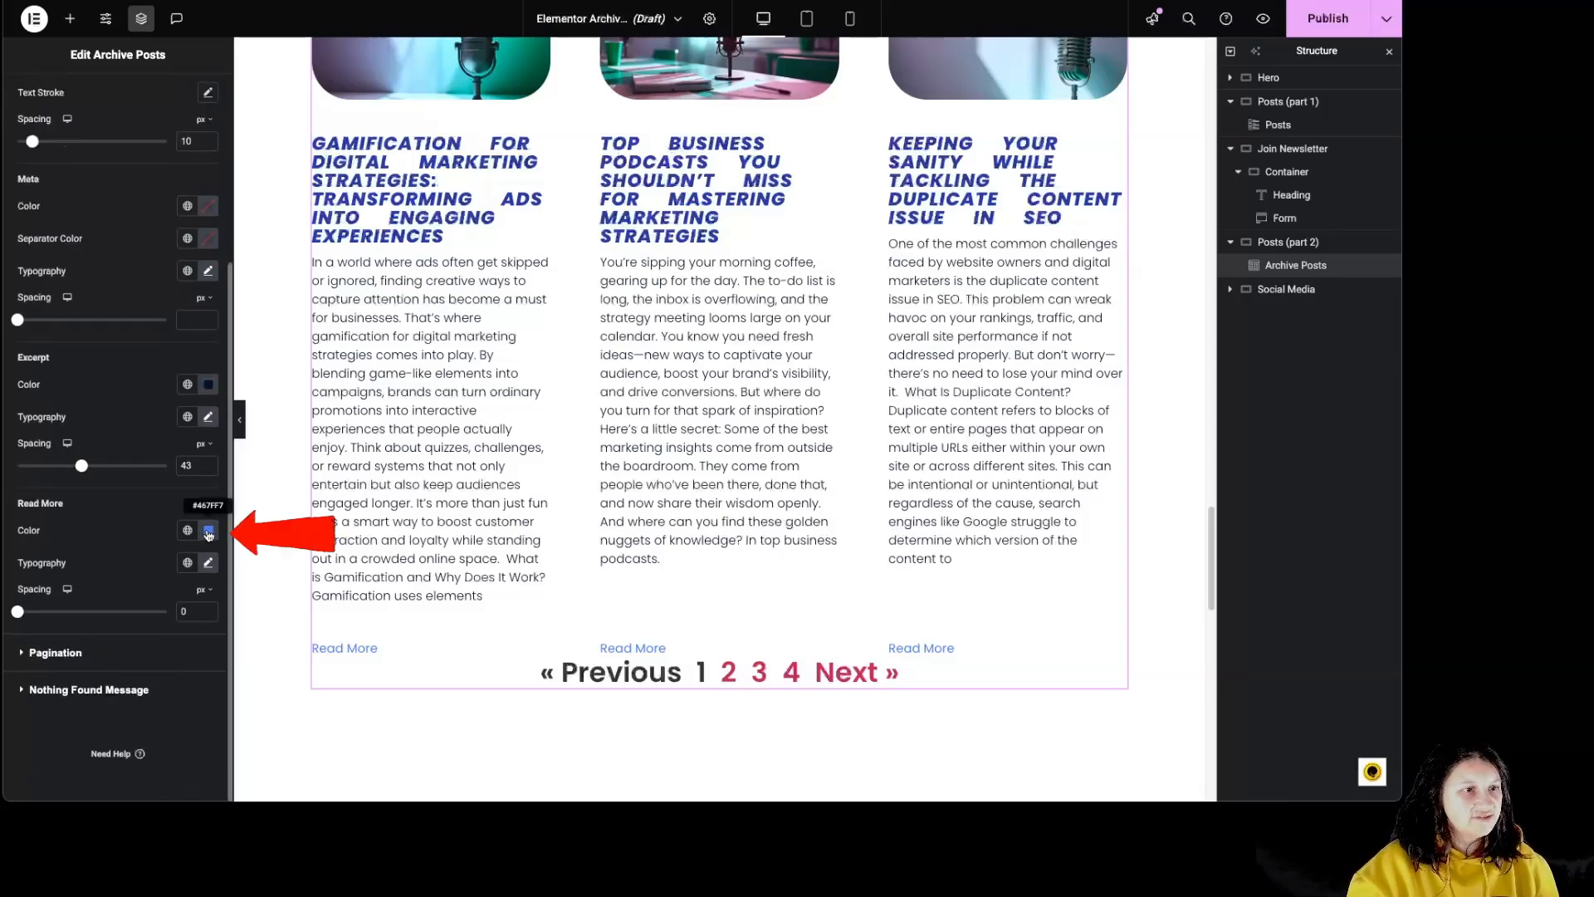
{"action": "left_click", "coordinate": [209, 530]}
{"action": "left_click_drag", "start_coordinate": [189, 719], "coordinate": [178, 719]}
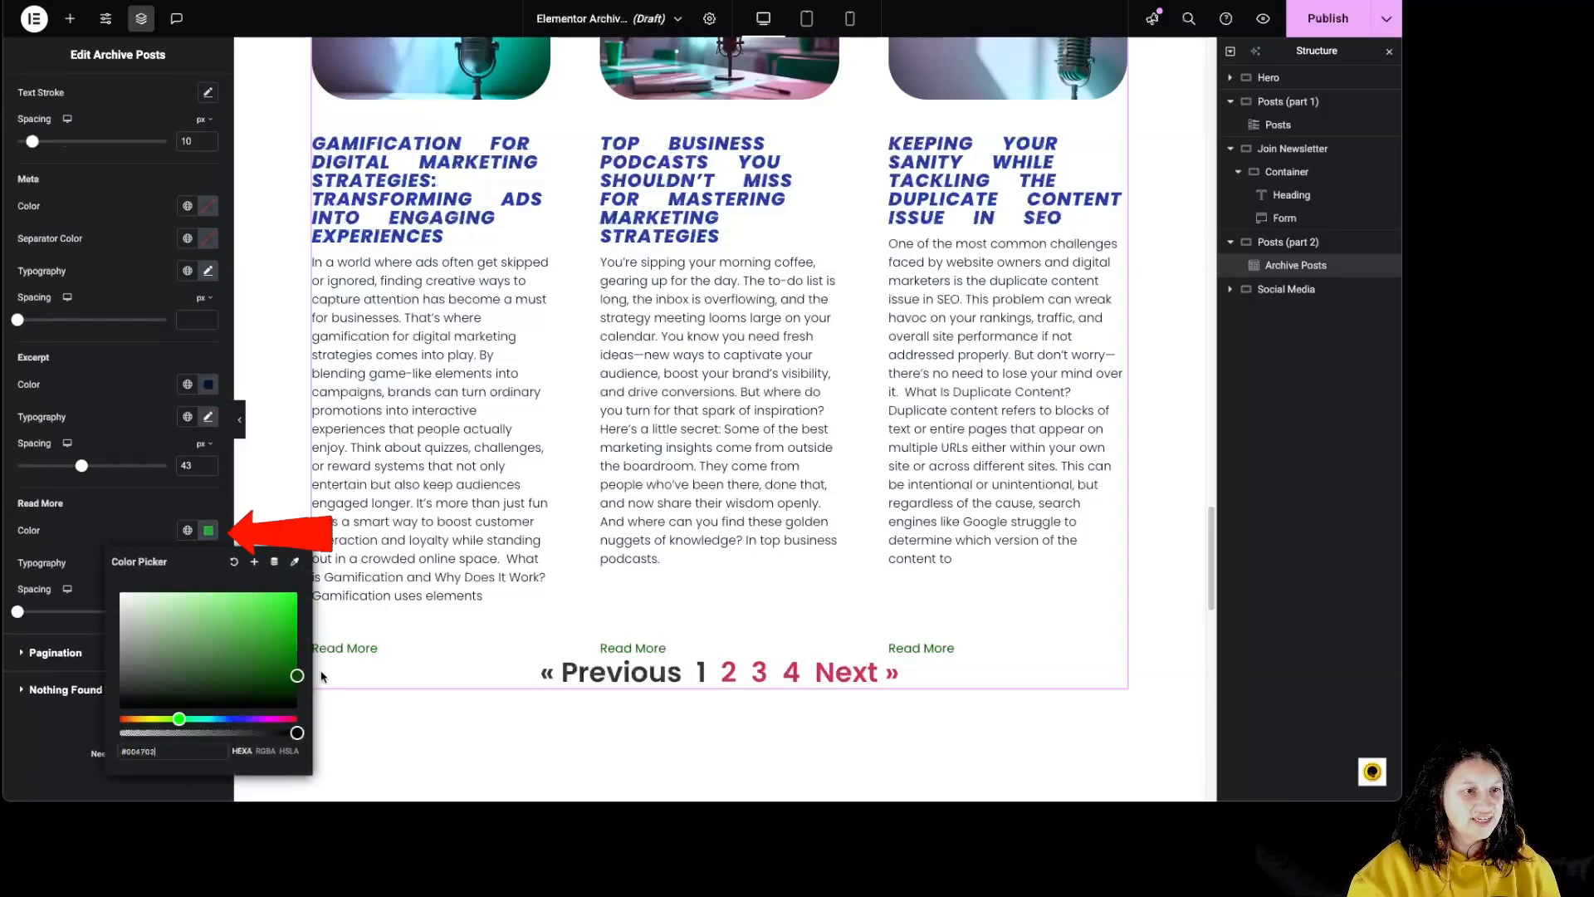
{"action": "left_click", "coordinate": [138, 531]}
{"action": "left_click", "coordinate": [208, 530]}
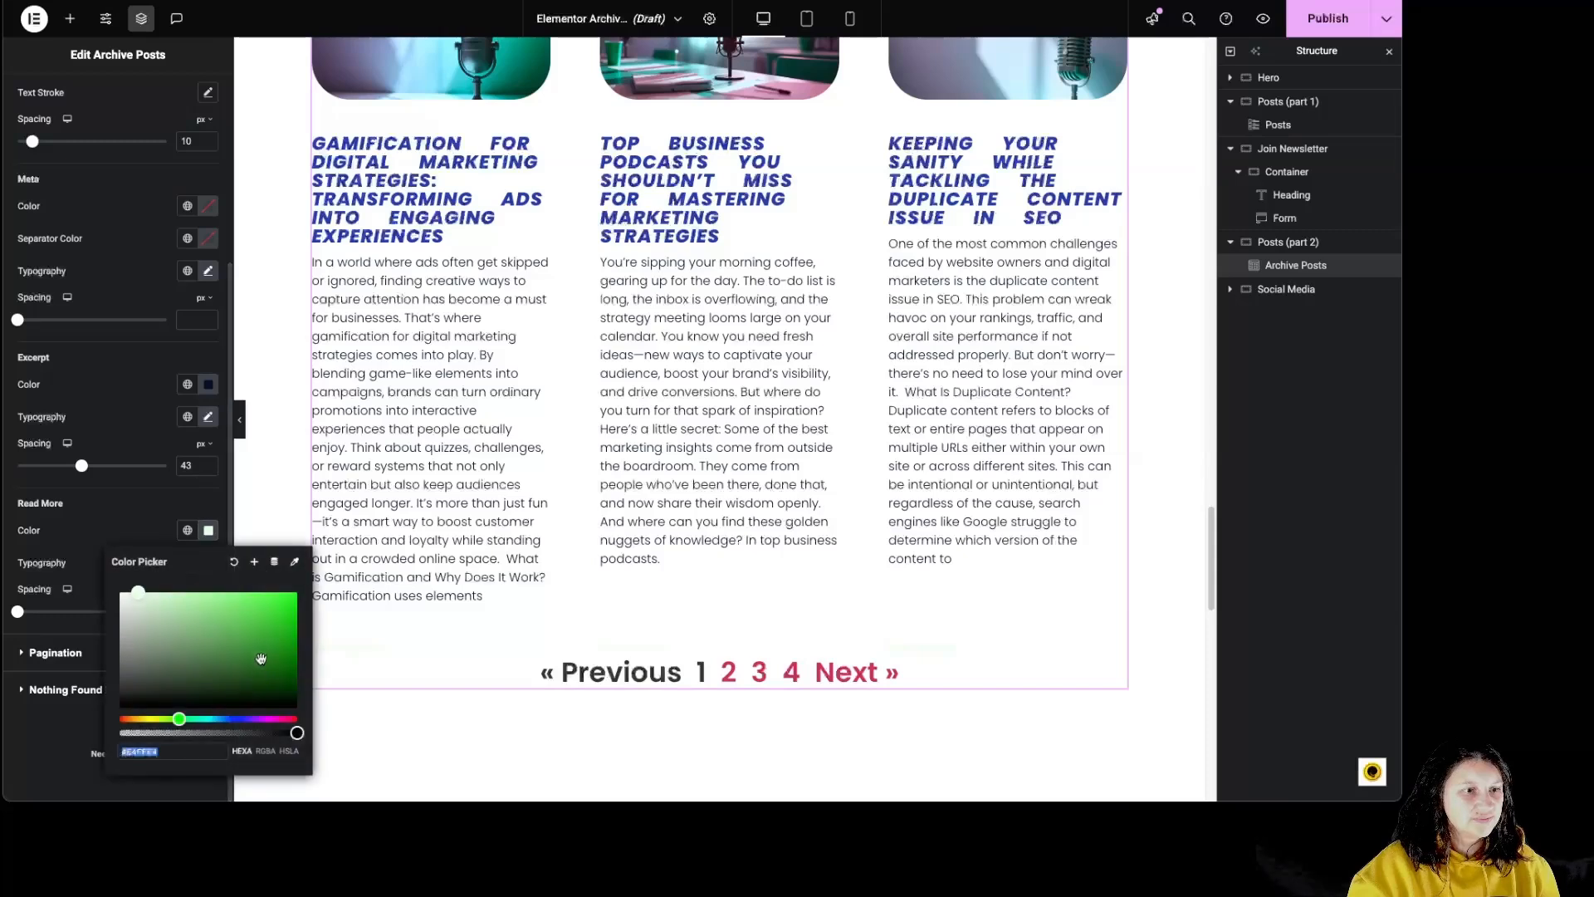
{"action": "left_click", "coordinate": [286, 678]}
{"action": "left_click", "coordinate": [103, 548]}
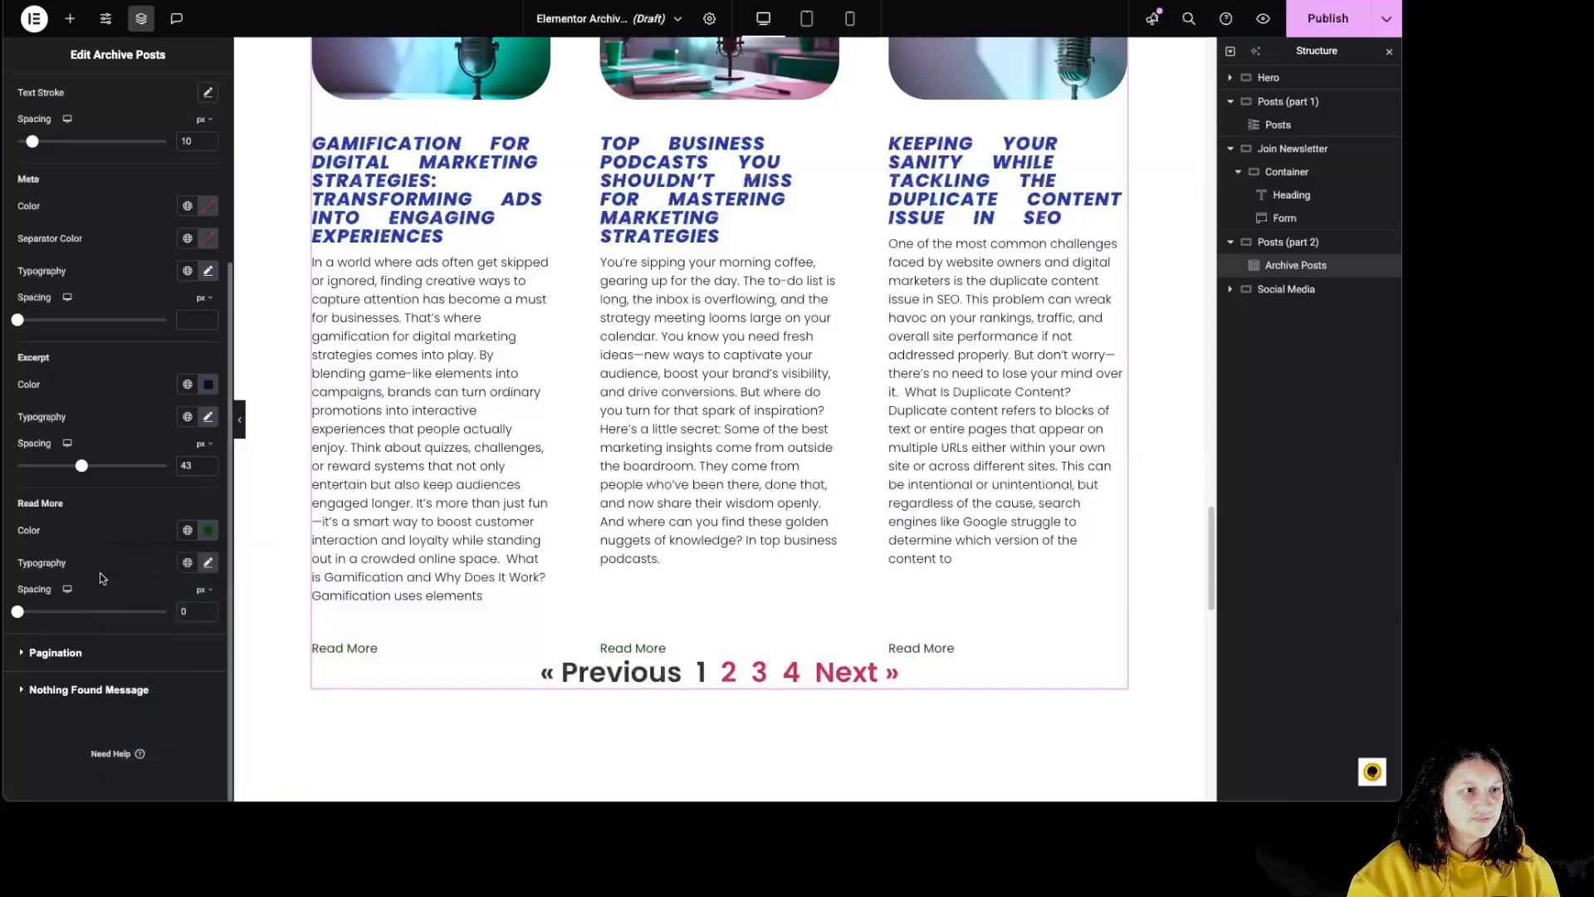
- Check the Read More typography options and set the Read More spacing to 39 px
{"action": "left_click", "coordinate": [208, 563]}
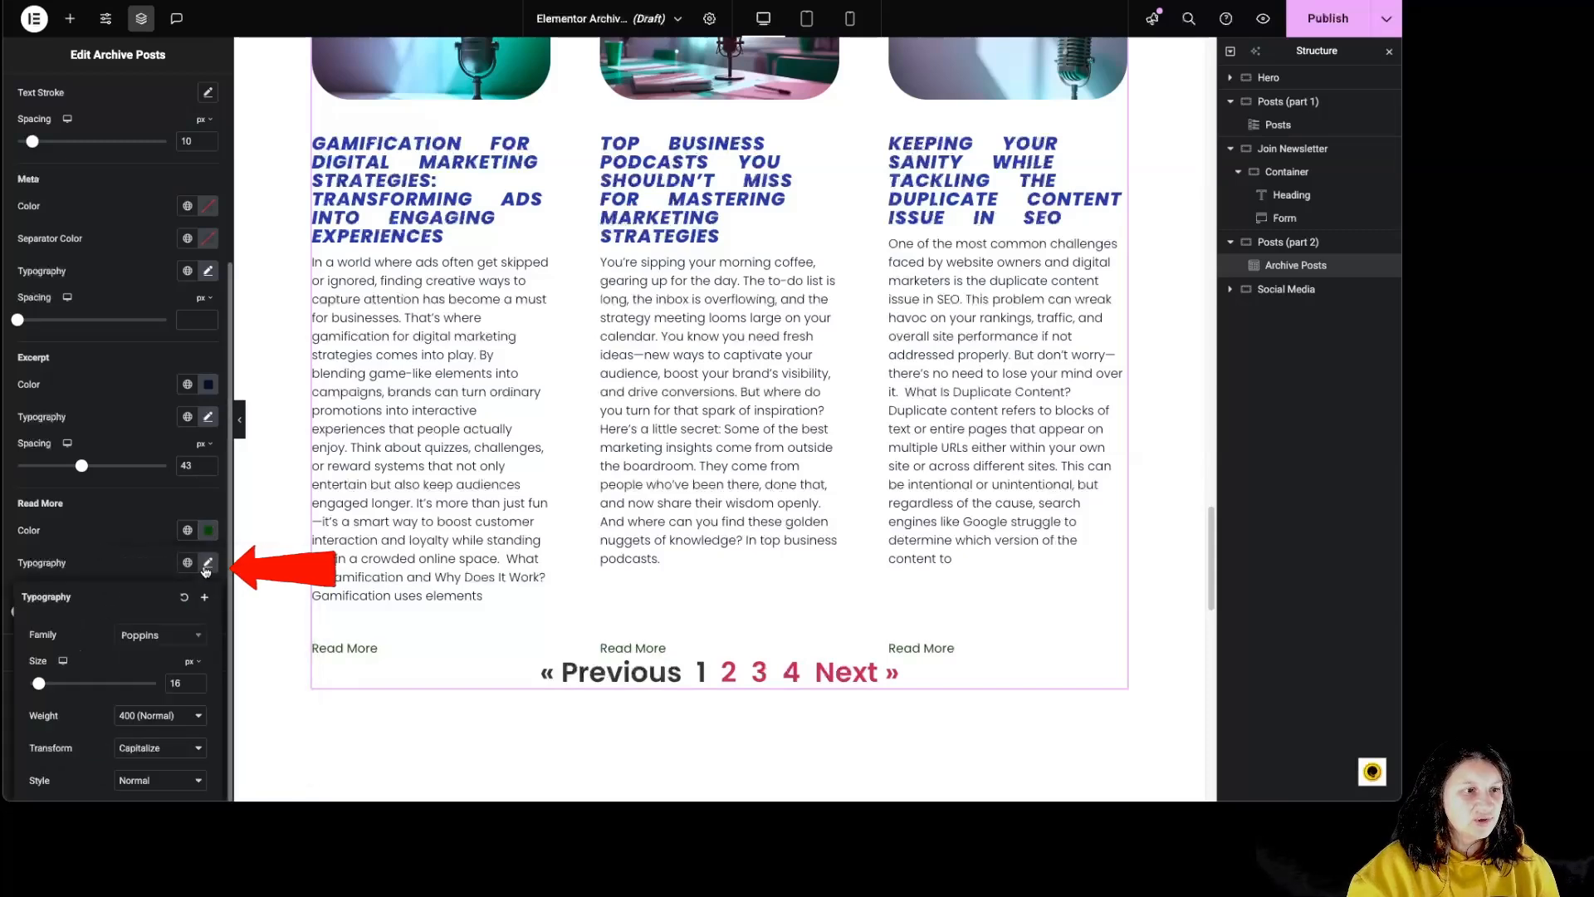
{"action": "left_click", "coordinate": [108, 567]}
{"action": "left_click_drag", "start_coordinate": [18, 612], "coordinate": [78, 639]}
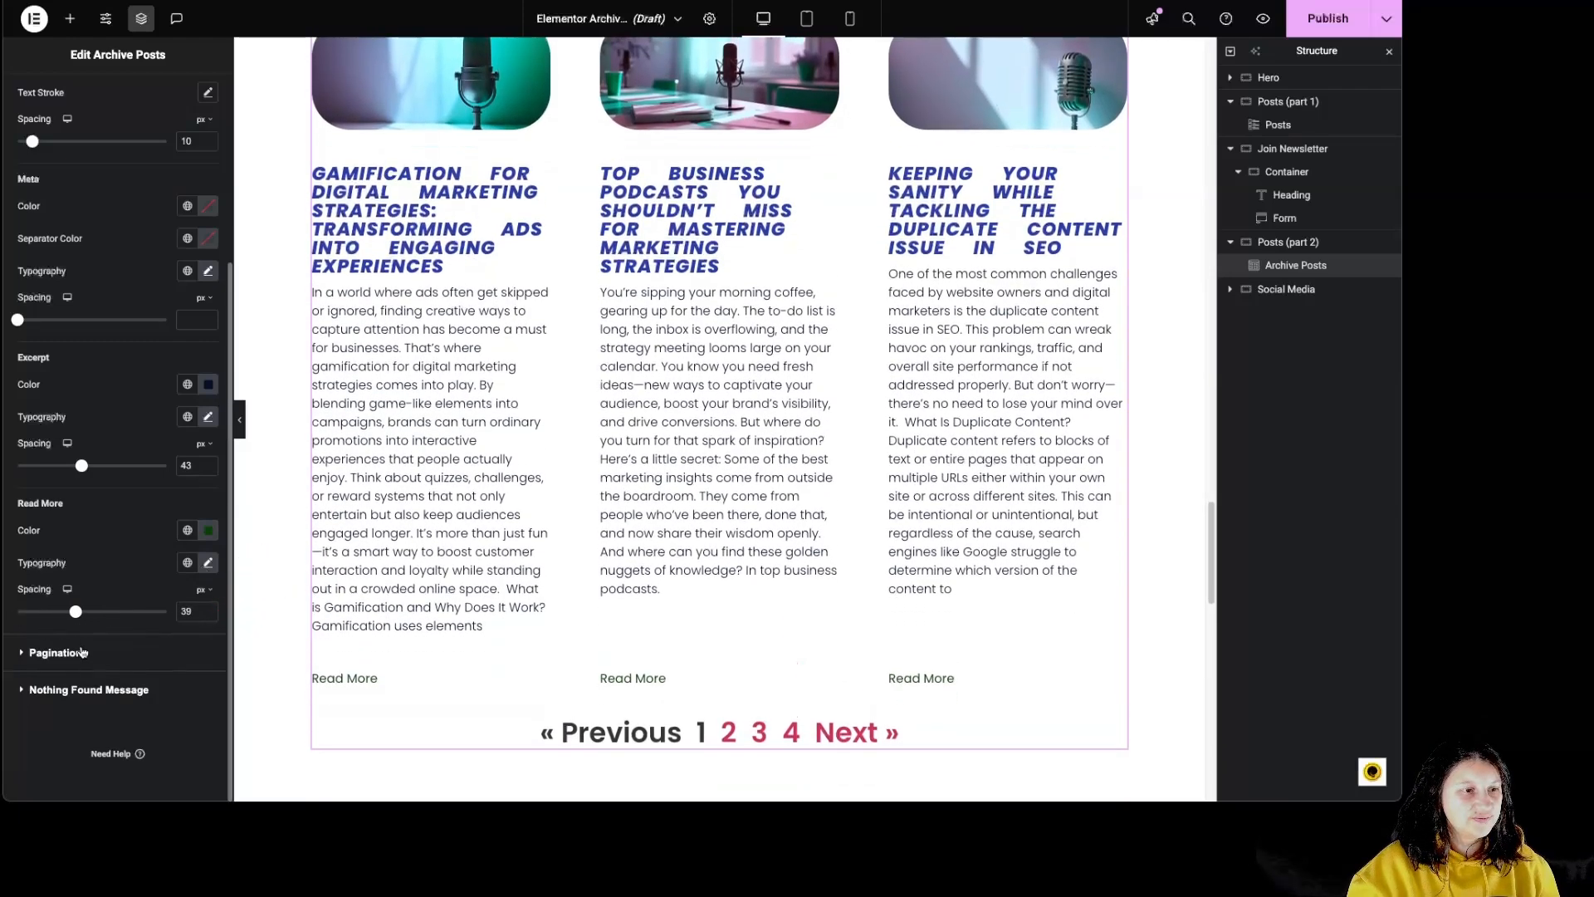
- Reduce the pagination font size to 17 px
{"action": "left_click", "coordinate": [80, 653]}
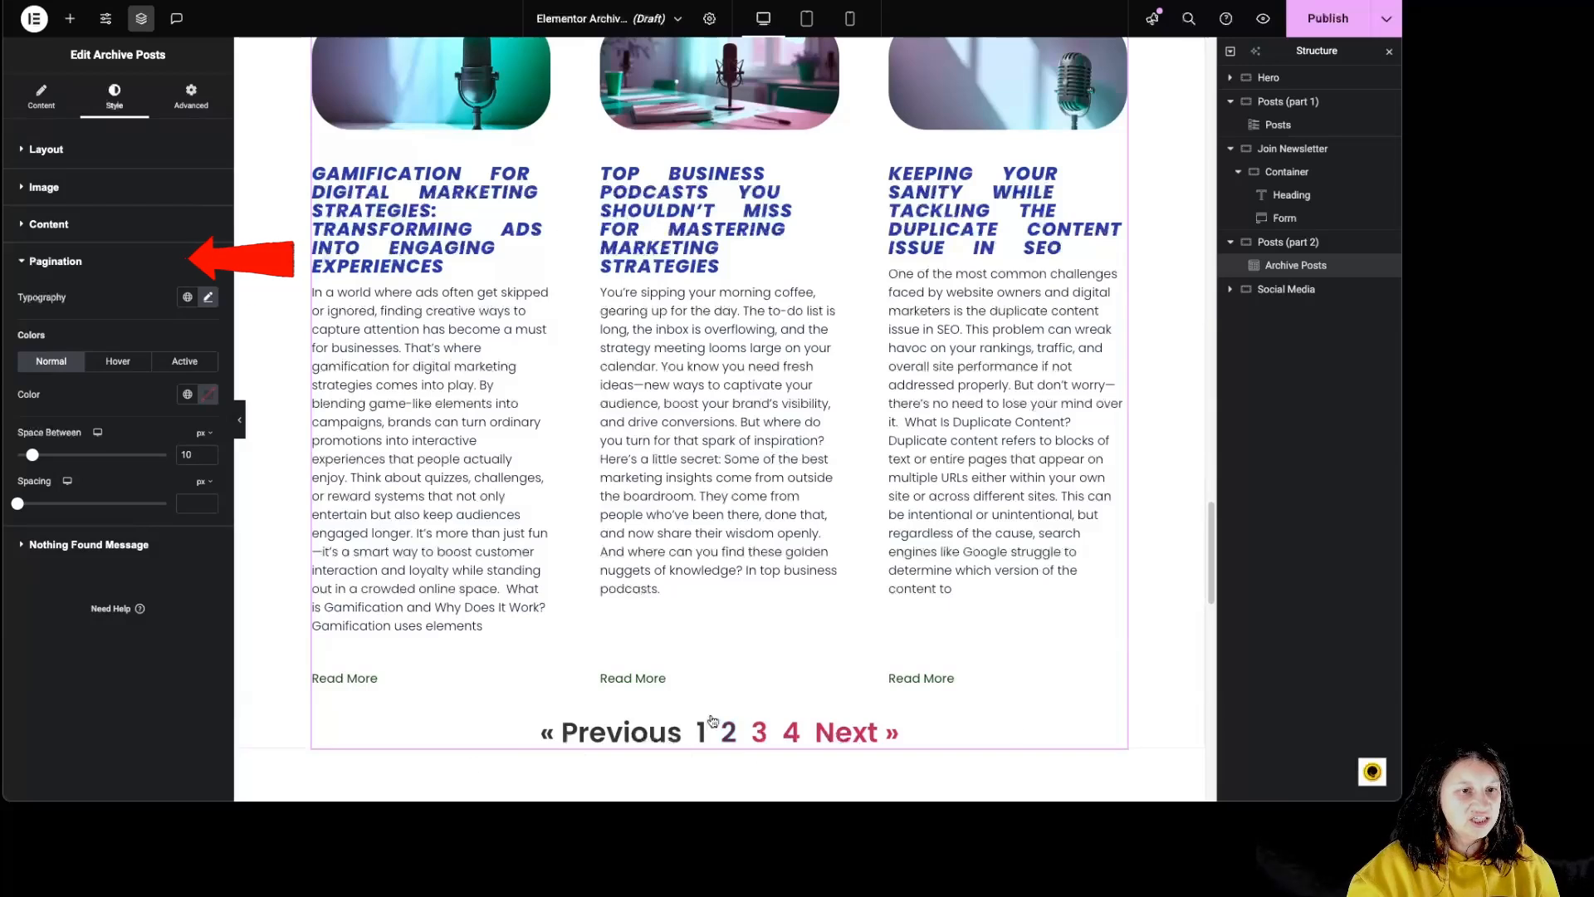
{"action": "left_click", "coordinate": [209, 297]}
{"action": "left_click_drag", "start_coordinate": [50, 421], "coordinate": [38, 422]}
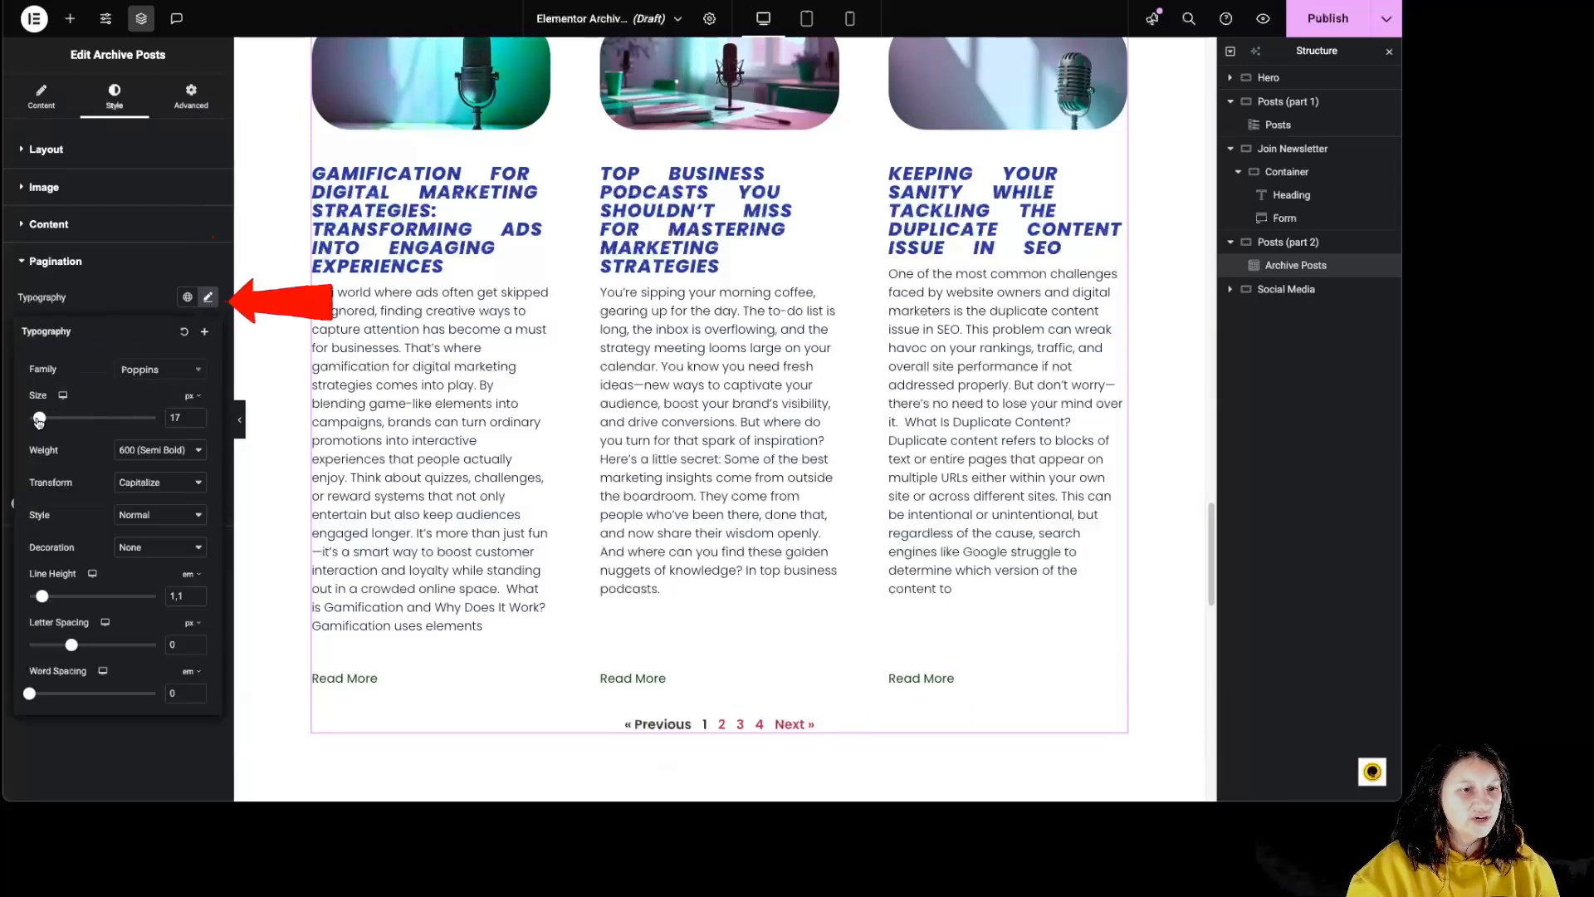
{"action": "left_click", "coordinate": [122, 281]}
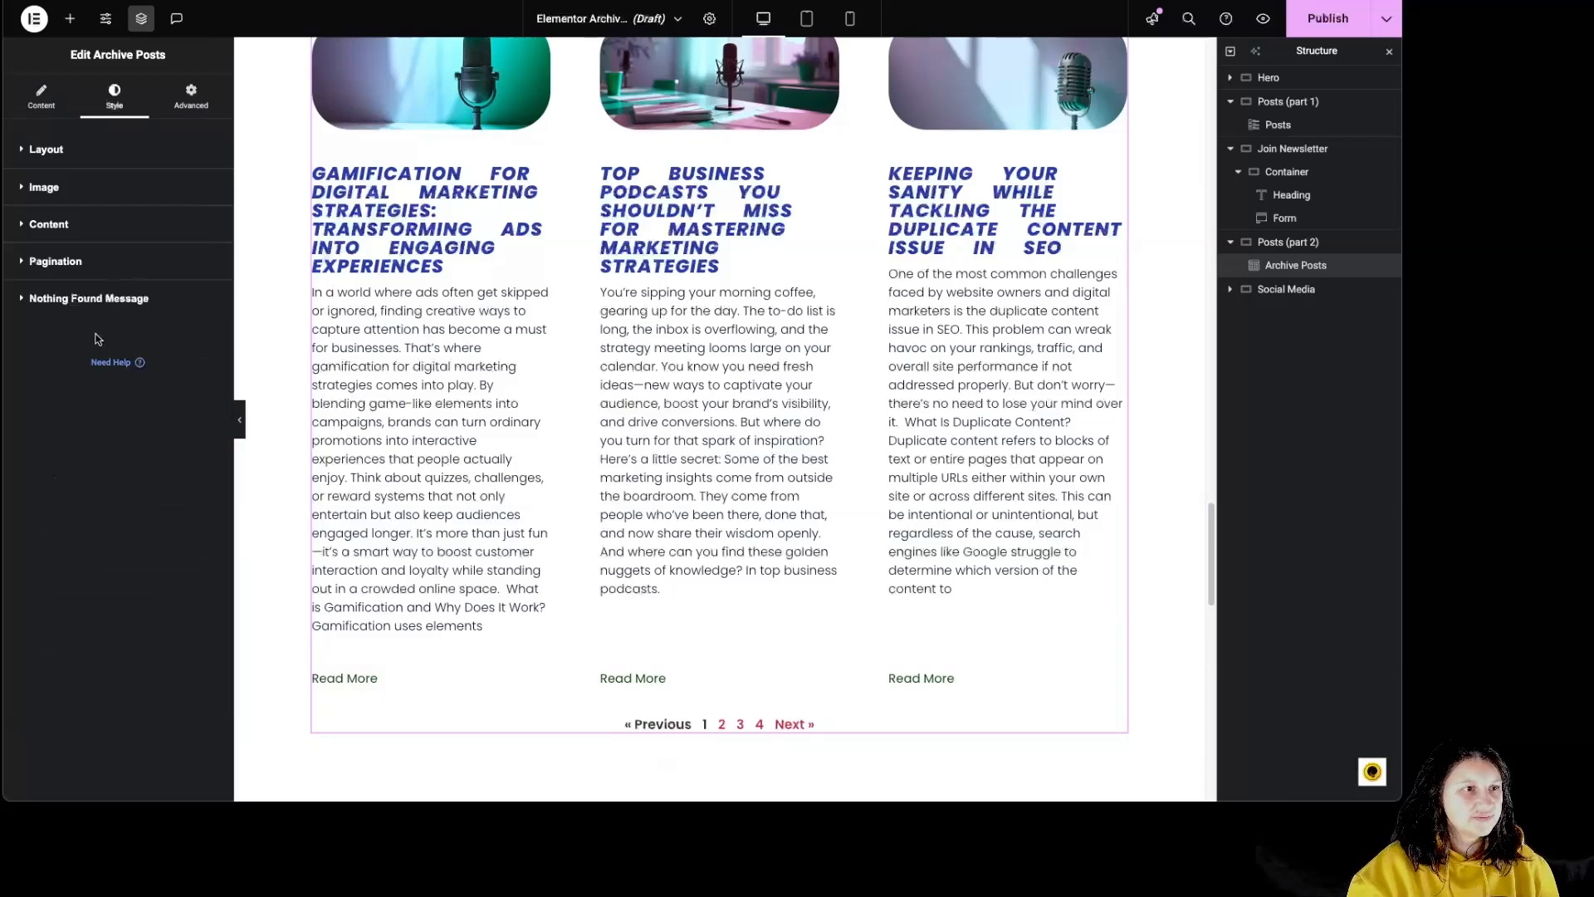
{"action": "left_click", "coordinate": [97, 273]}
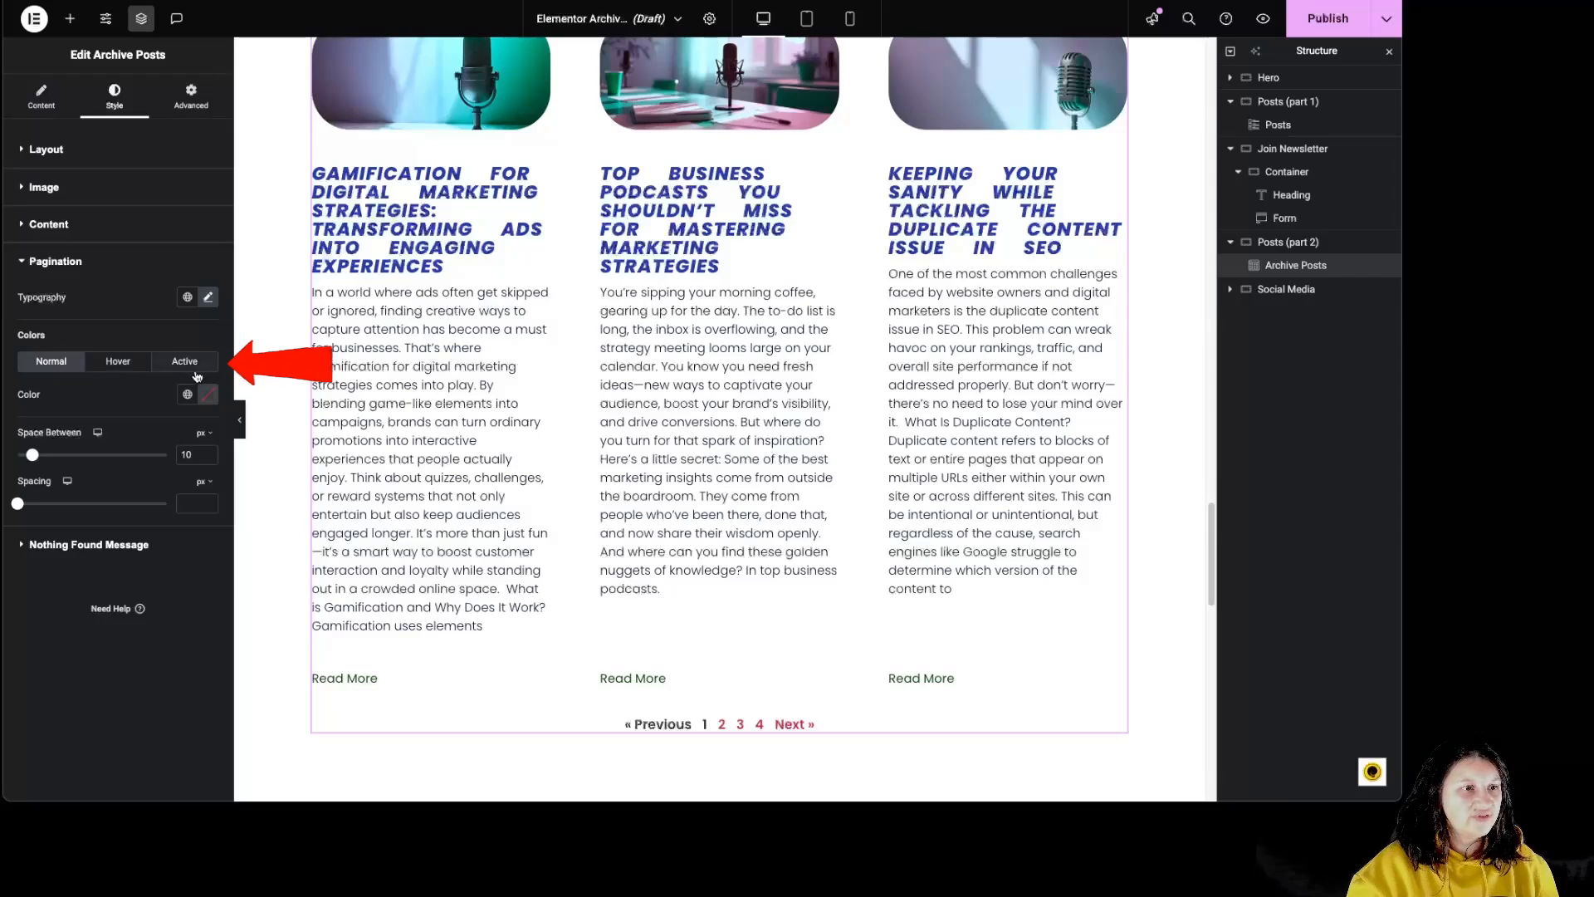
- Set the pagination's normal color to near-black red #180000 and its hover color to bright red #FD2525
{"action": "left_click", "coordinate": [208, 393]}
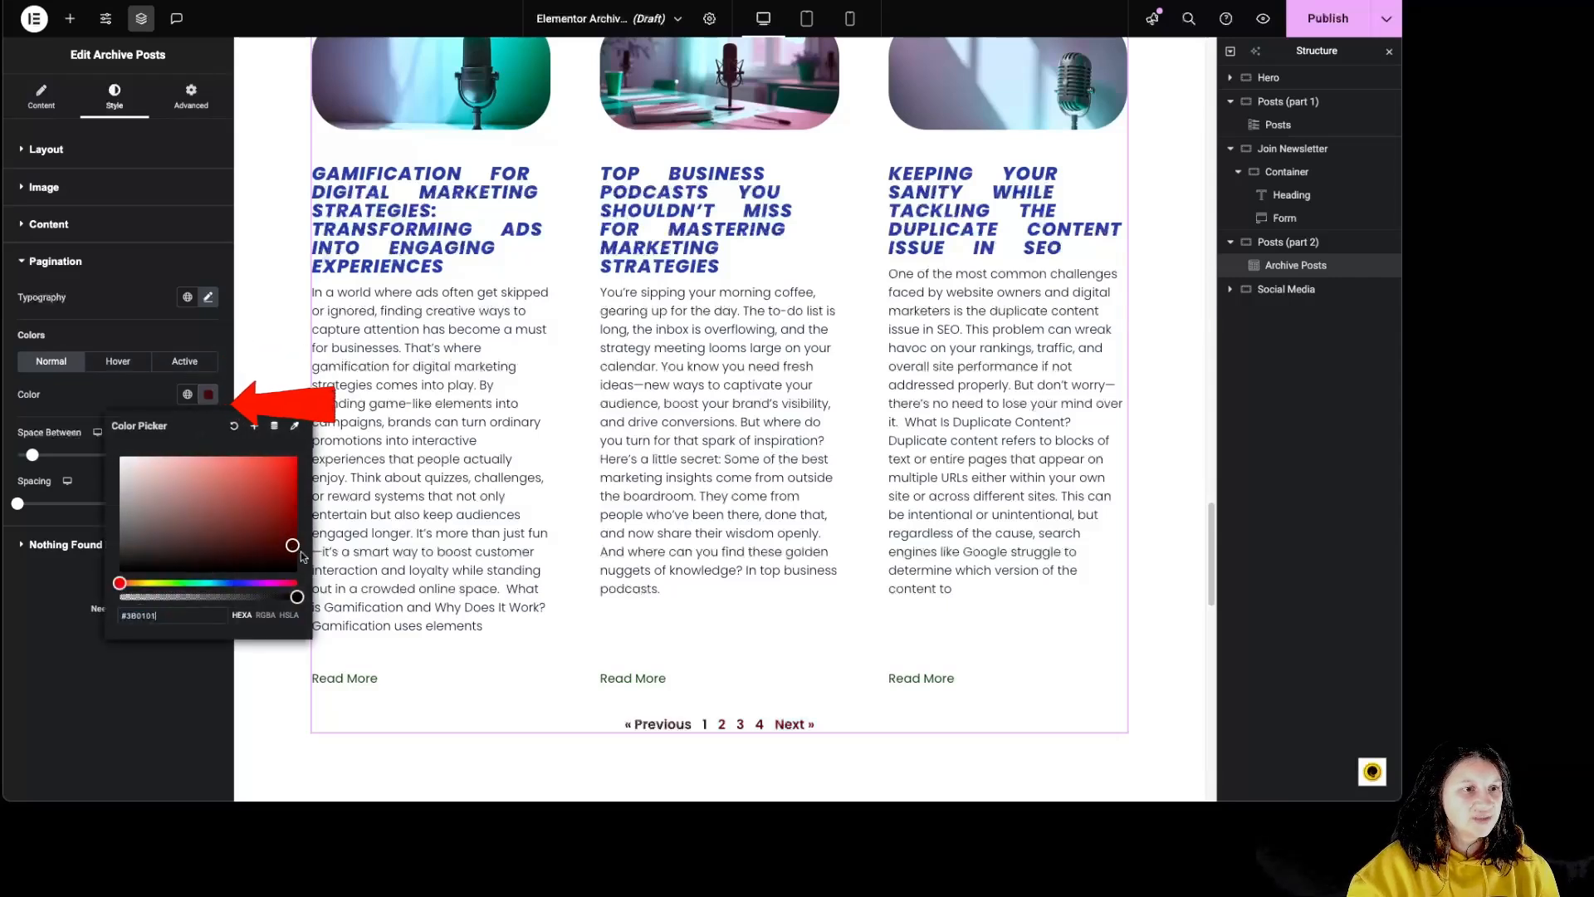
{"action": "left_click_drag", "start_coordinate": [235, 536], "coordinate": [303, 566]}
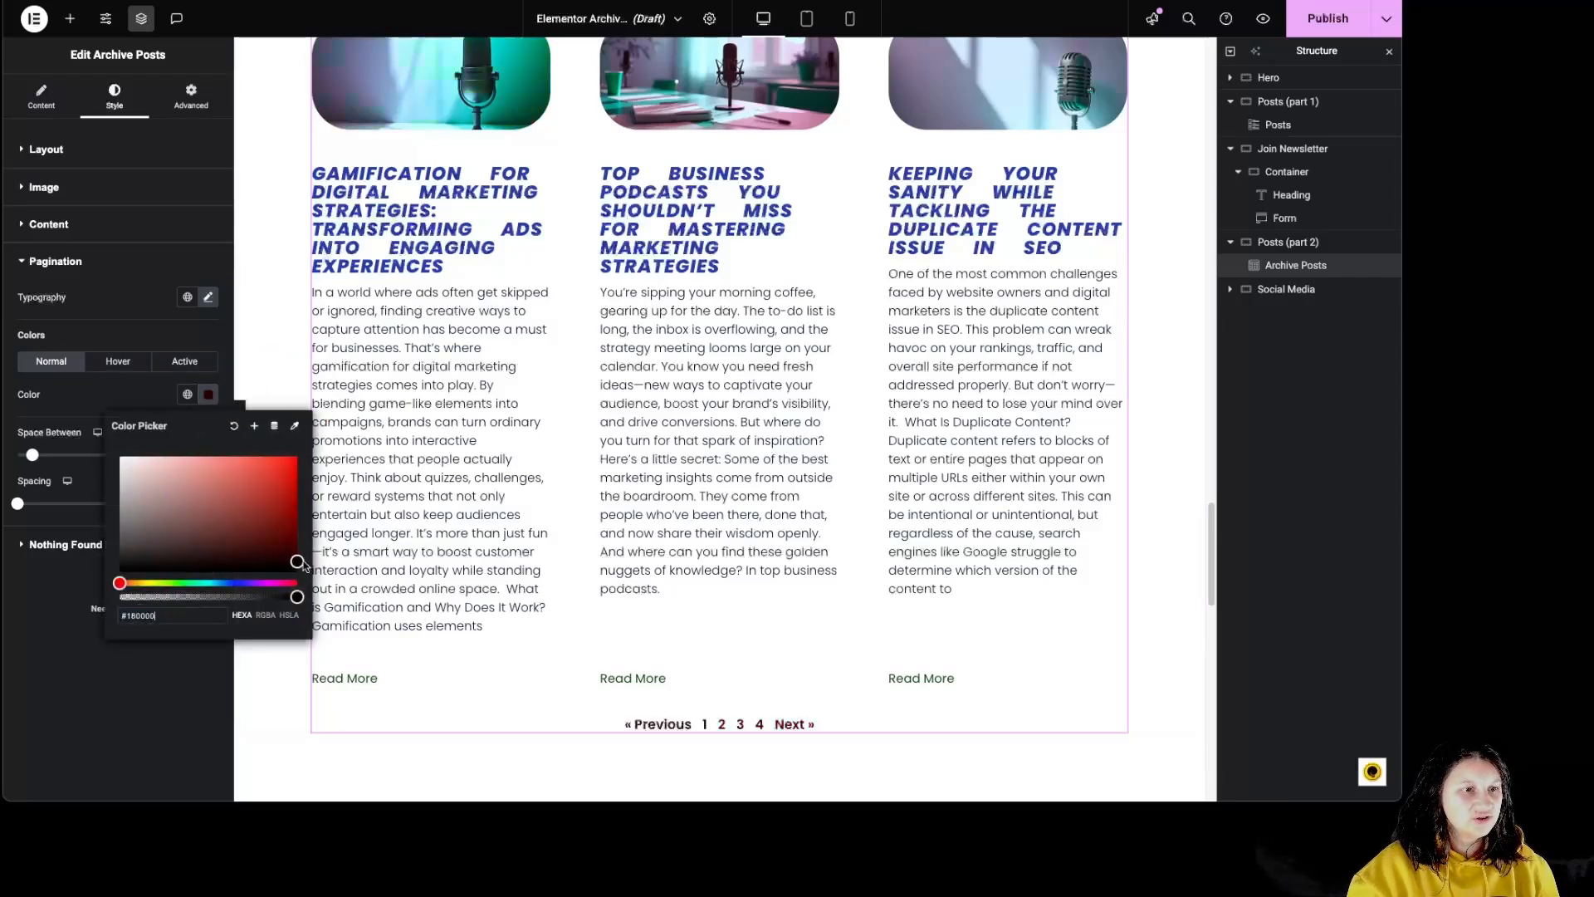
{"action": "left_click", "coordinate": [118, 360]}
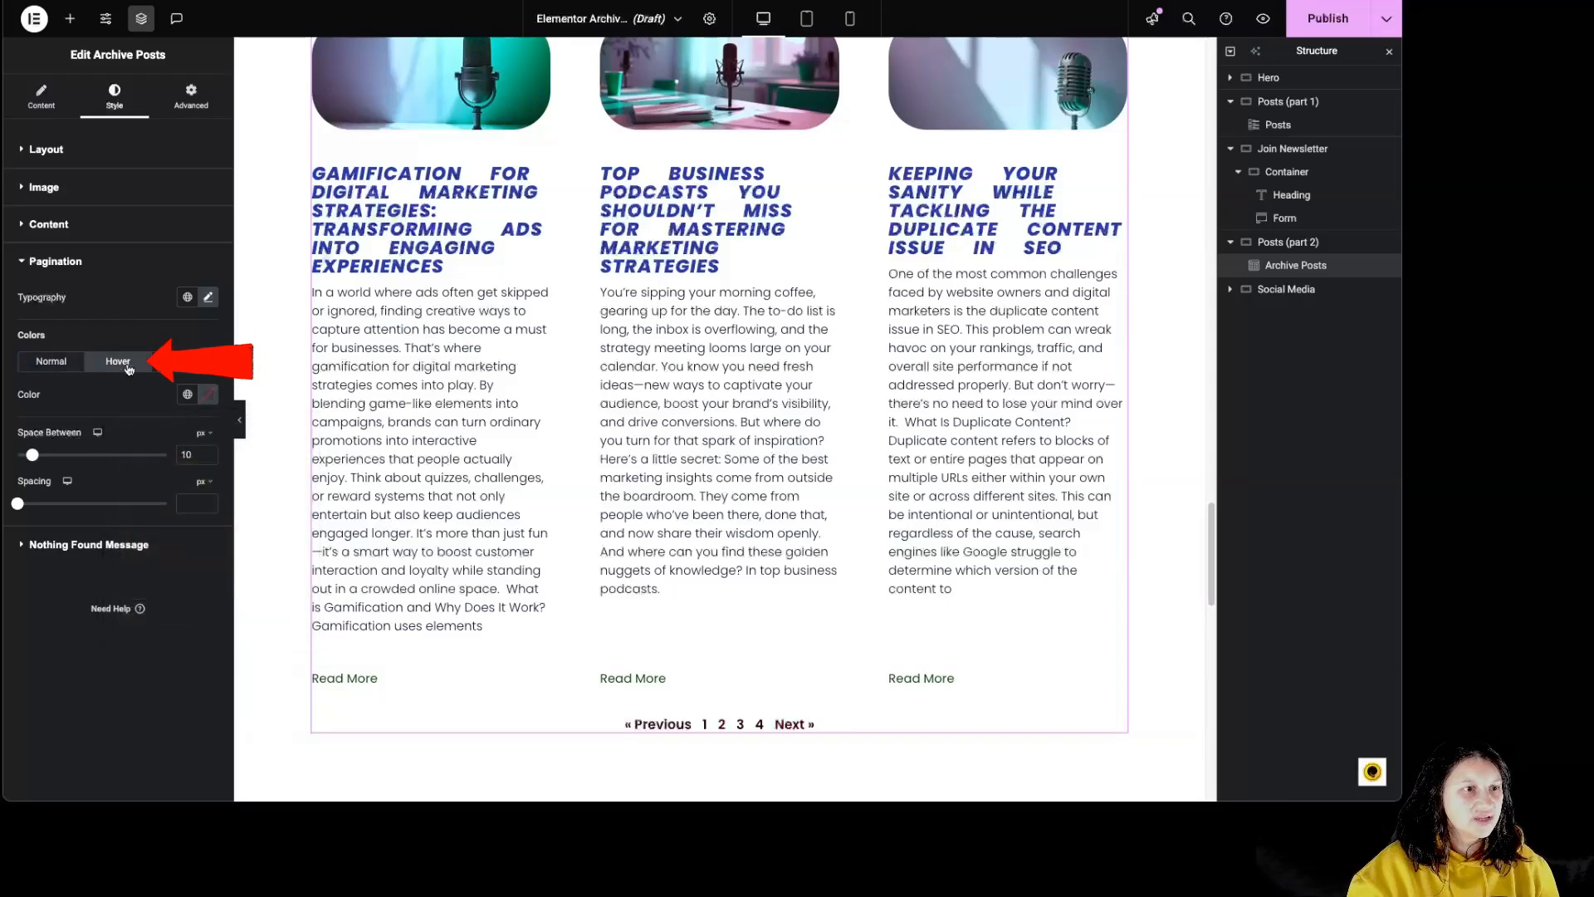
{"action": "left_click", "coordinate": [208, 395]}
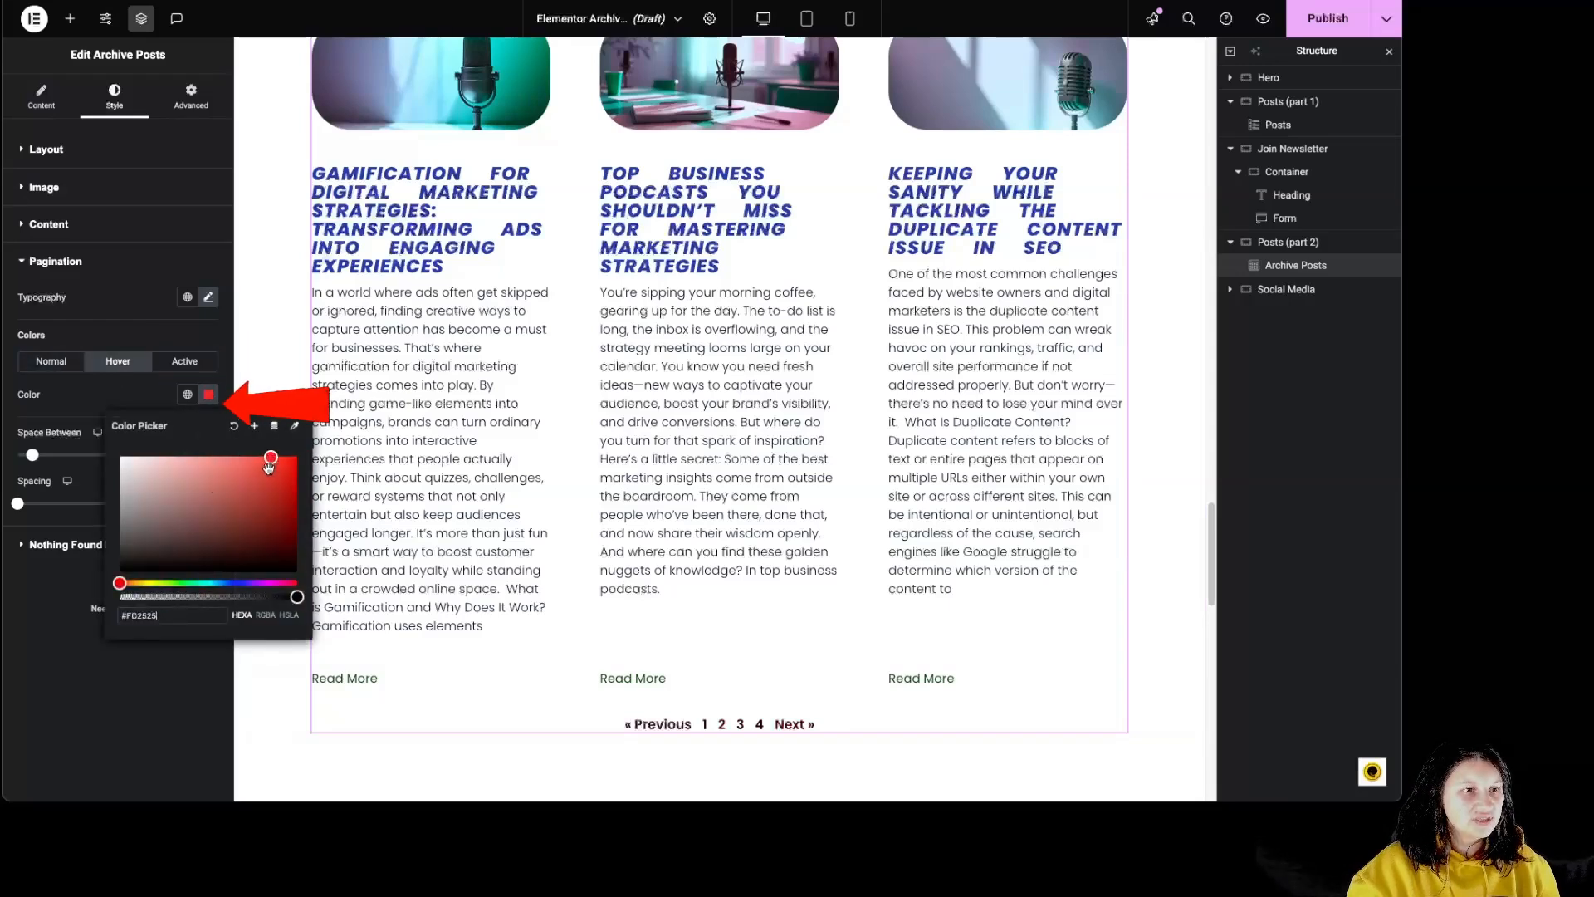
- Set the color of the active pagination item to red #FF1111
{"action": "left_click", "coordinate": [184, 360]}
{"action": "left_click", "coordinate": [207, 395]}
{"action": "left_click_drag", "start_coordinate": [239, 465], "coordinate": [284, 446]}
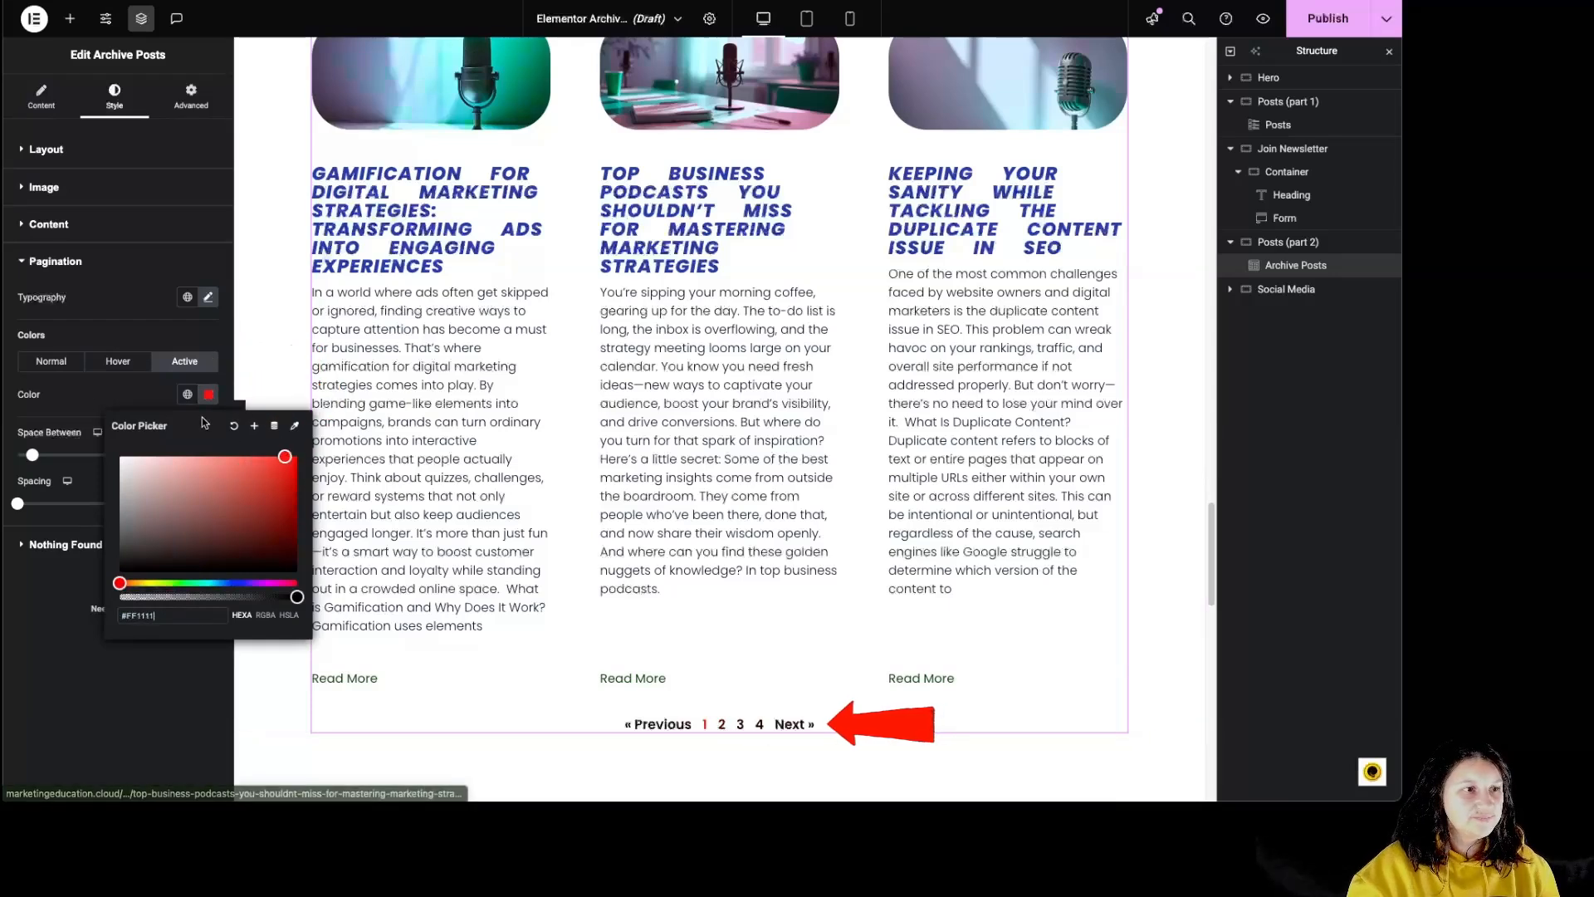
{"action": "left_click", "coordinate": [58, 401]}
- Set the space between pagination items to 47 px and increase the pagination's spacing from the posts
{"action": "left_click_drag", "start_coordinate": [32, 457], "coordinate": [87, 455]}
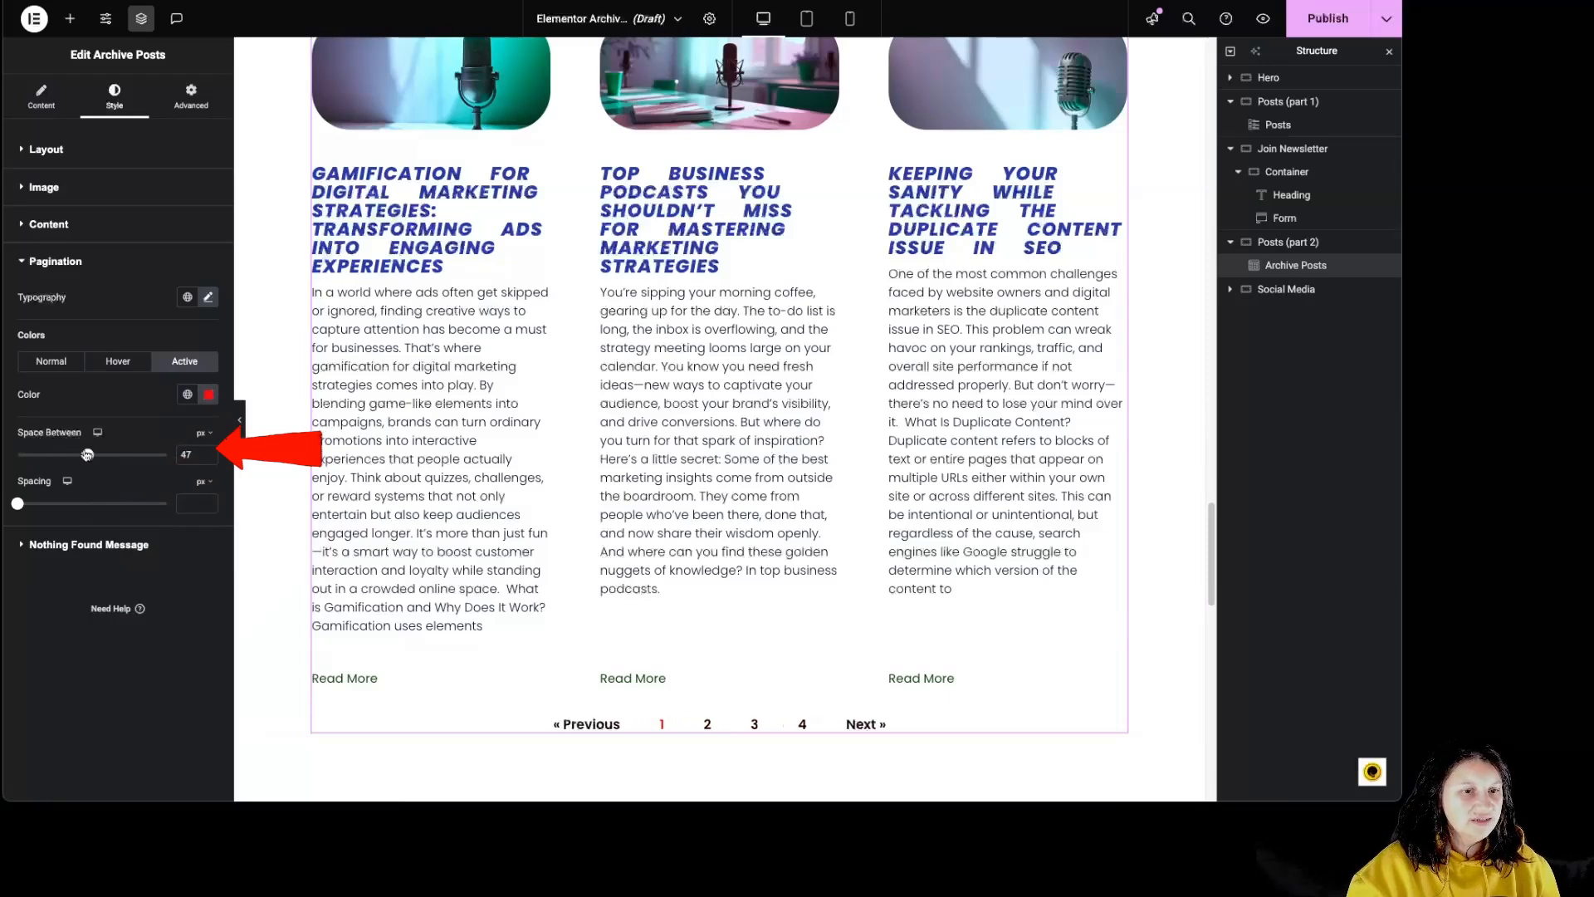
{"action": "left_click_drag", "start_coordinate": [18, 504], "coordinate": [71, 504]}
- Review the Nothing Found Message color and typography options, and open the widget's advanced settings
{"action": "left_click", "coordinate": [102, 548]}
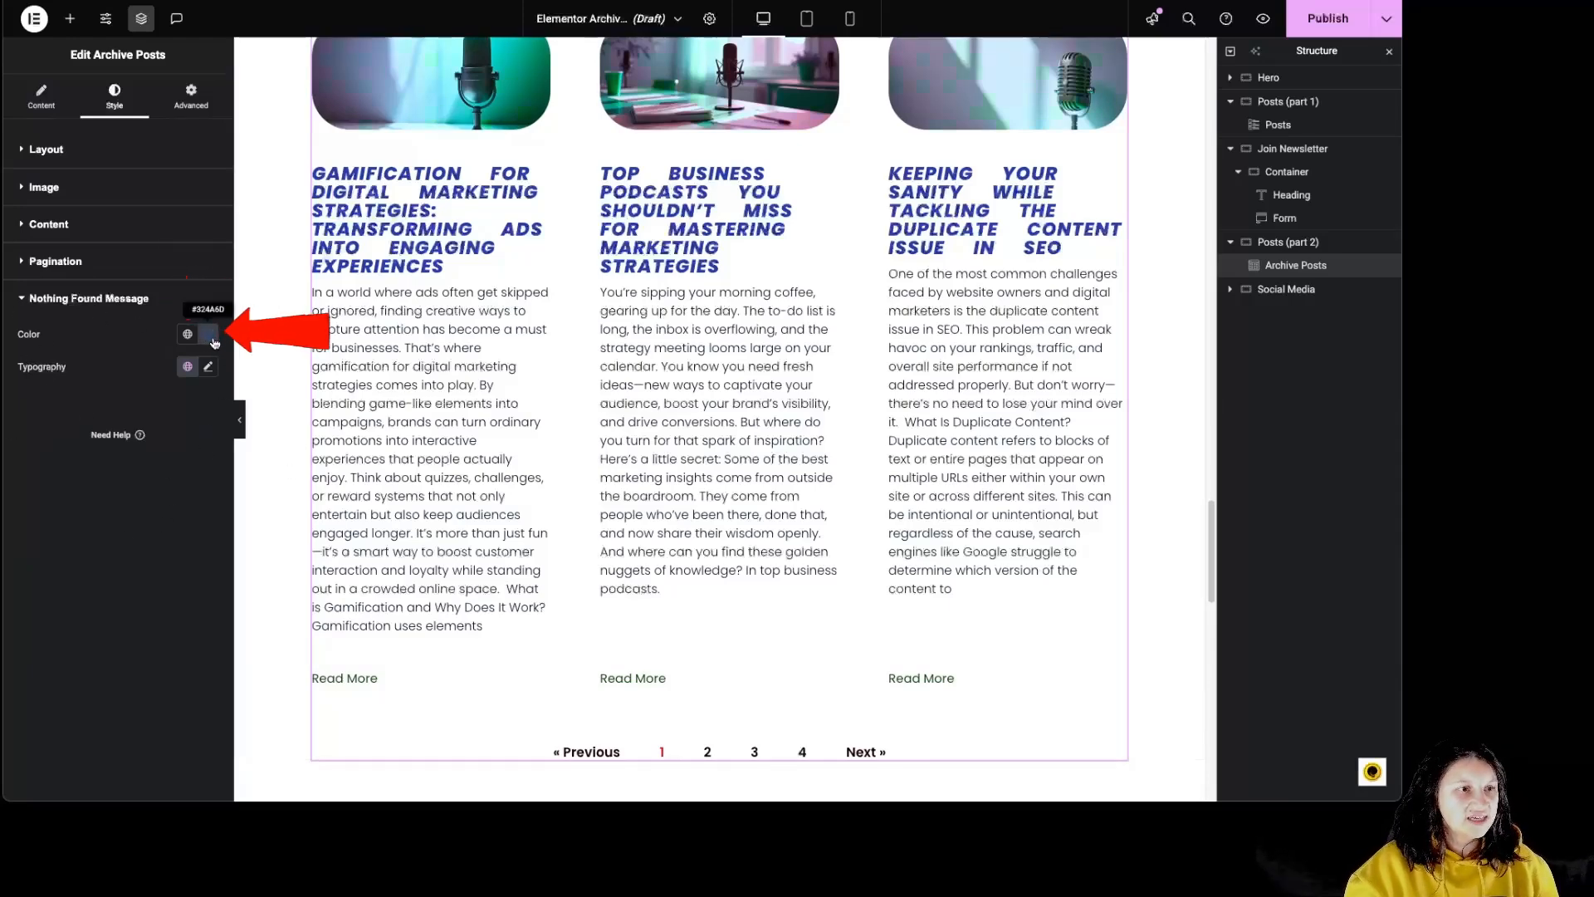
{"action": "left_click", "coordinate": [211, 369]}
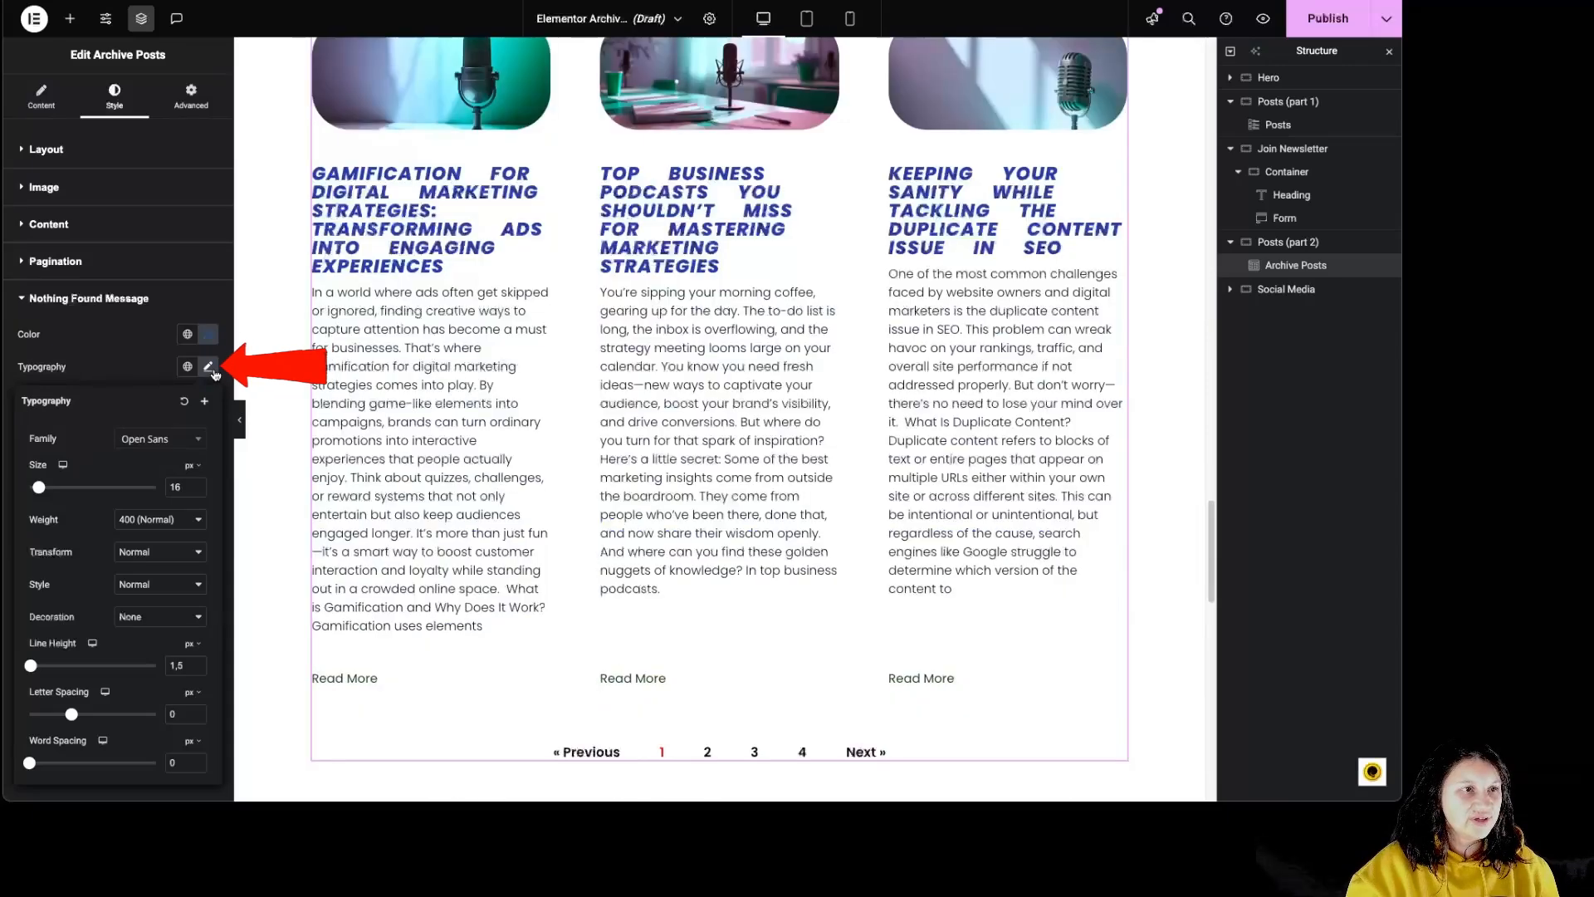
{"action": "left_click", "coordinate": [209, 366]}
{"action": "left_click", "coordinate": [191, 95]}
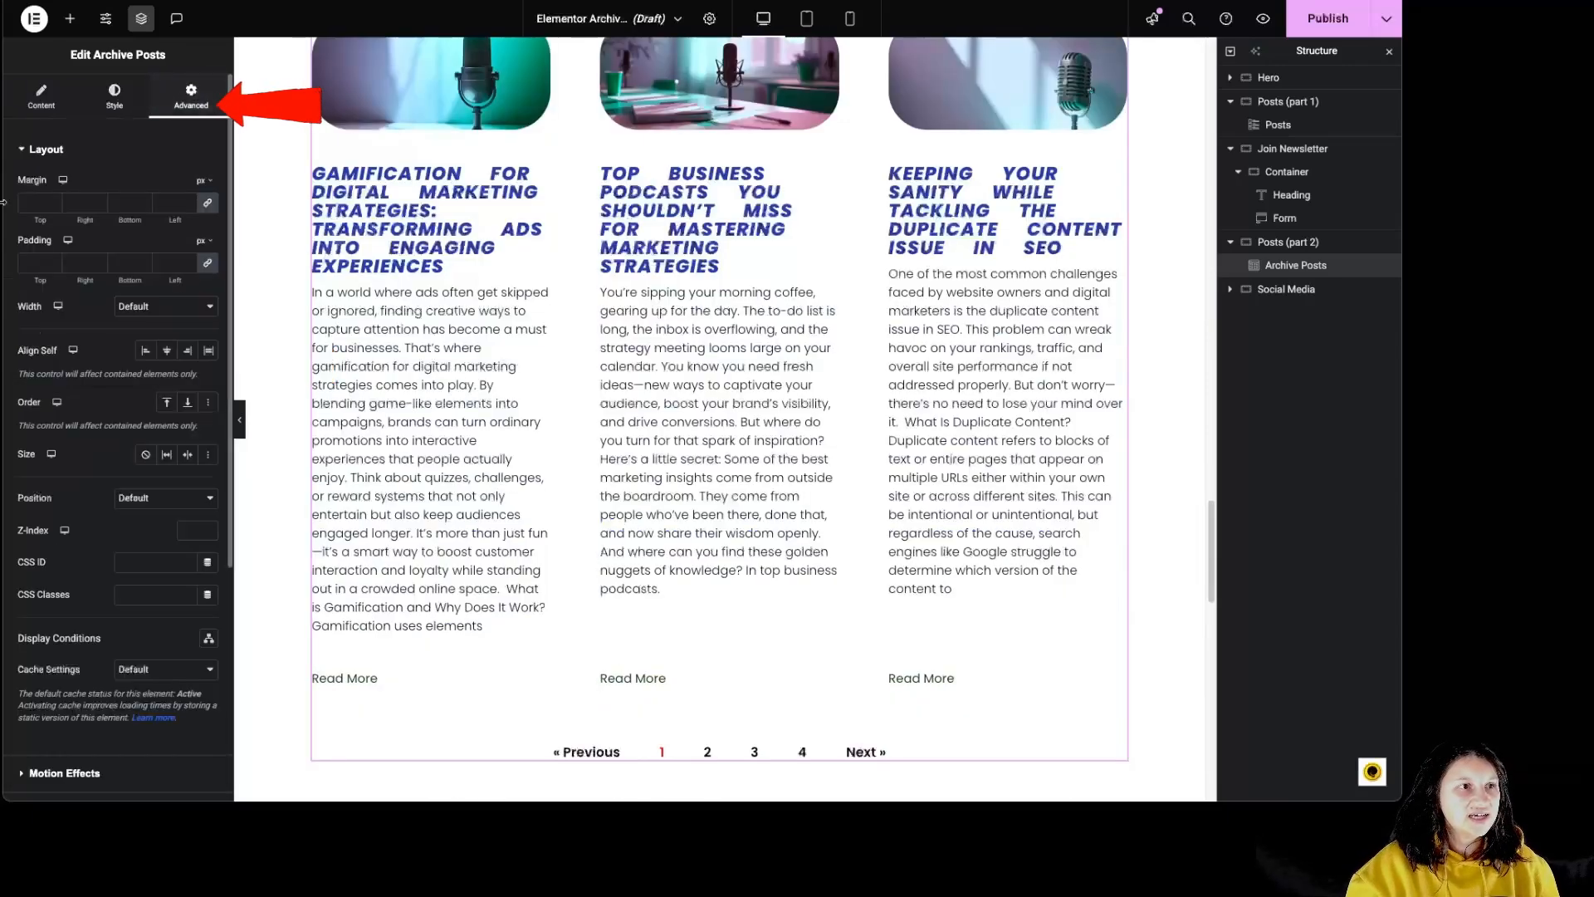